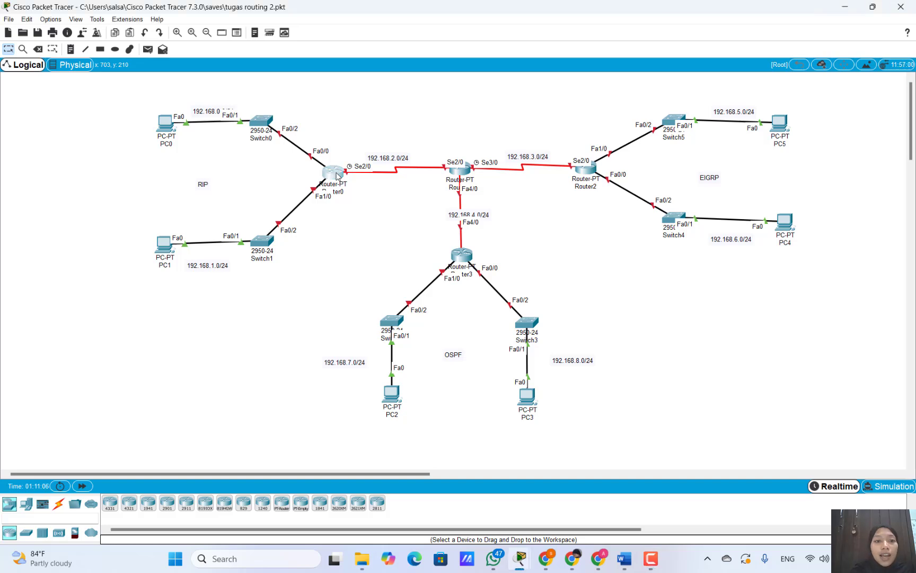
- Open Router0's configuration settings and place its window clear of the router
left_click(338, 177)
left_click_drag(434, 134, 543, 162)
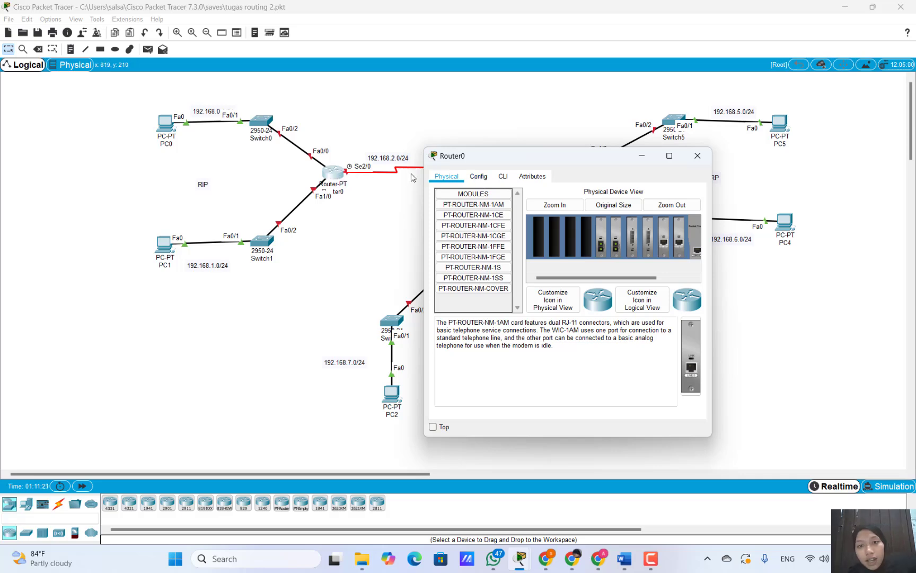
left_click(479, 180)
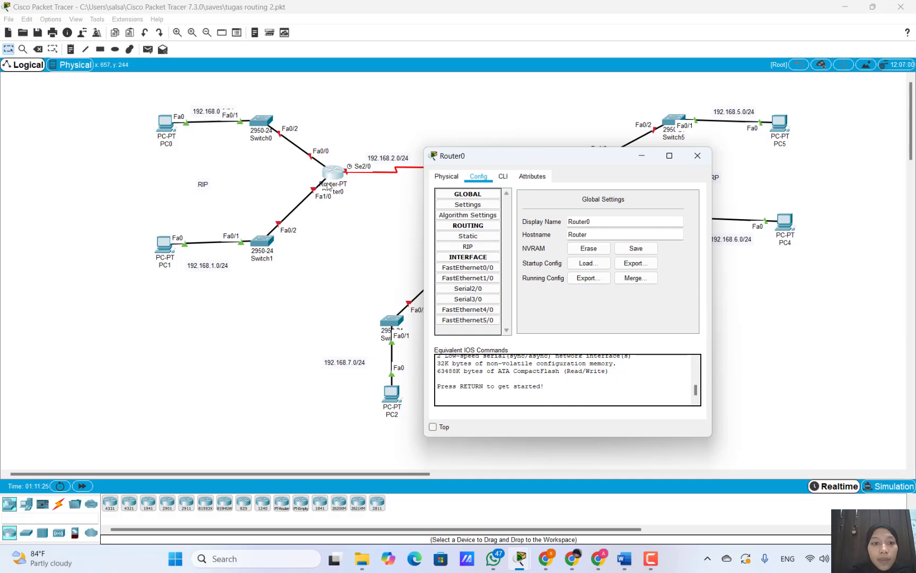
- Move the 192.168.0.0/24 label clear above the PC0–Switch0 link and shift PC0 farther from Switch0
left_click(211, 109)
left_click_drag(211, 109, 205, 96)
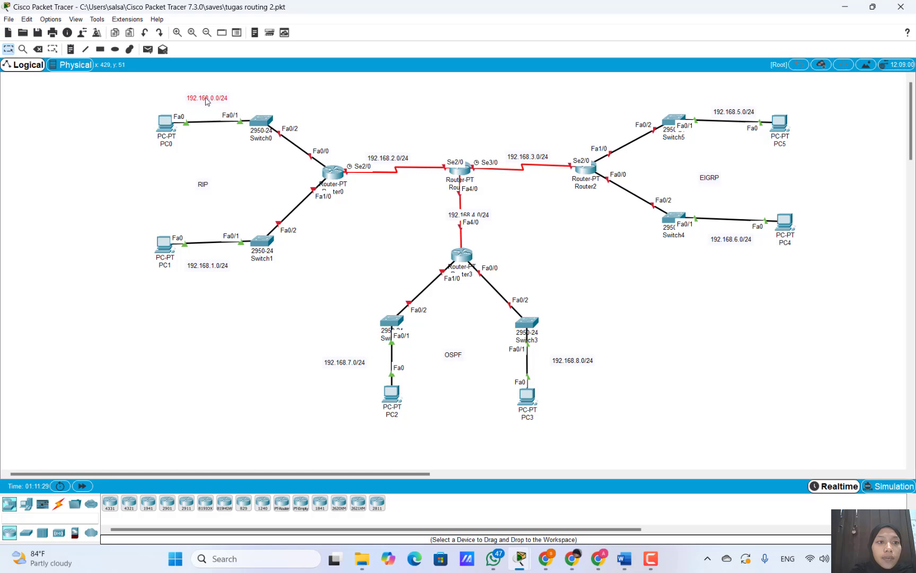
left_click_drag(167, 127, 144, 126)
- Configure Router0's FastEthernet0/0 with IP address 192.168.0.1 and subnet mask 255.255.255.0, and turn the port on
left_click(336, 175)
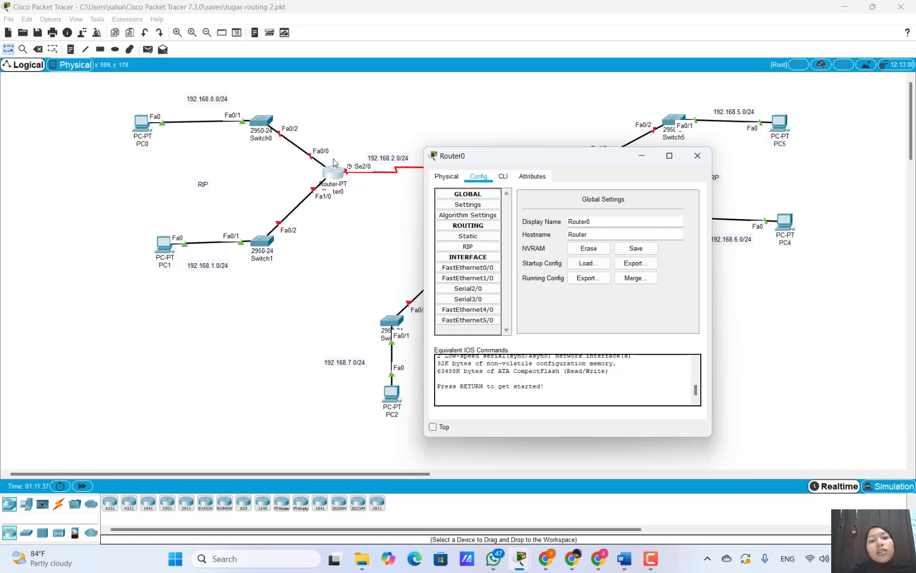
left_click(486, 268)
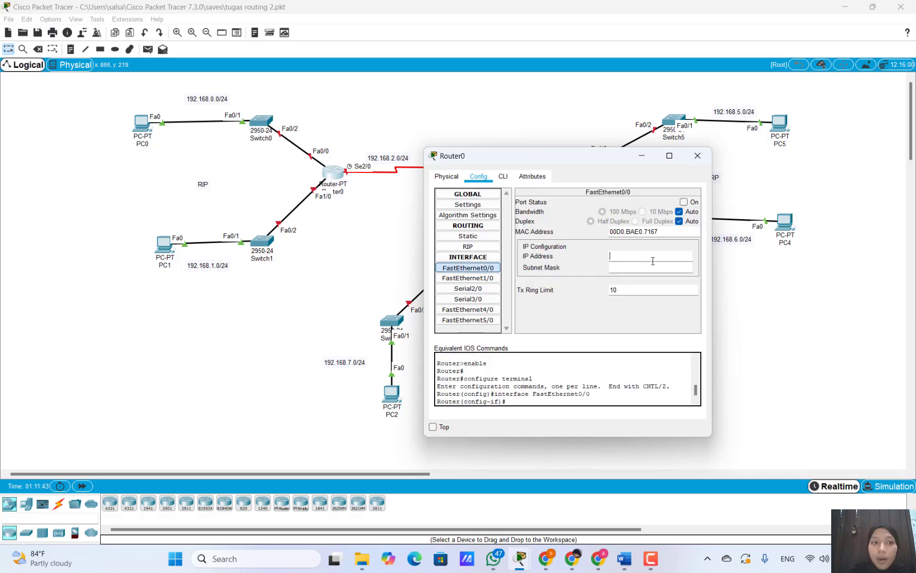
type("192.168.0.1")
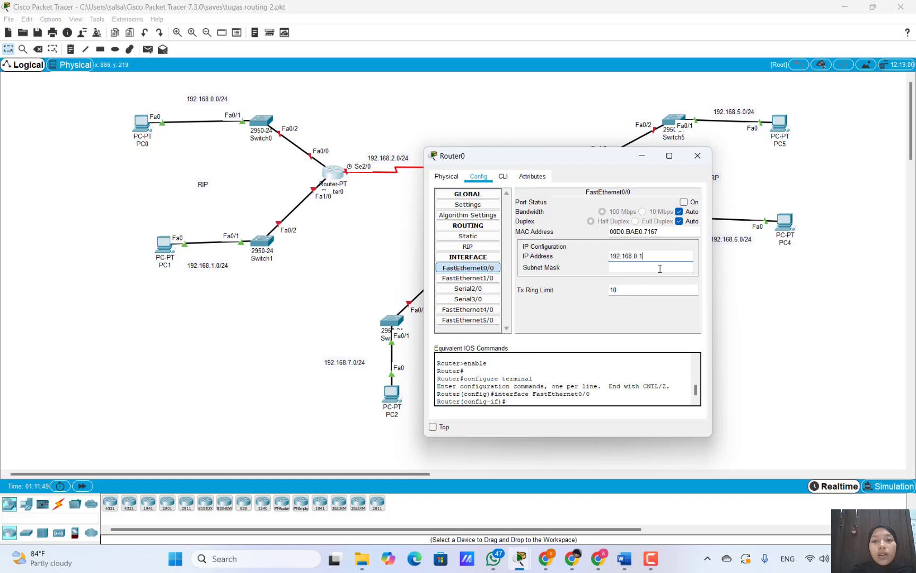
left_click(660, 268)
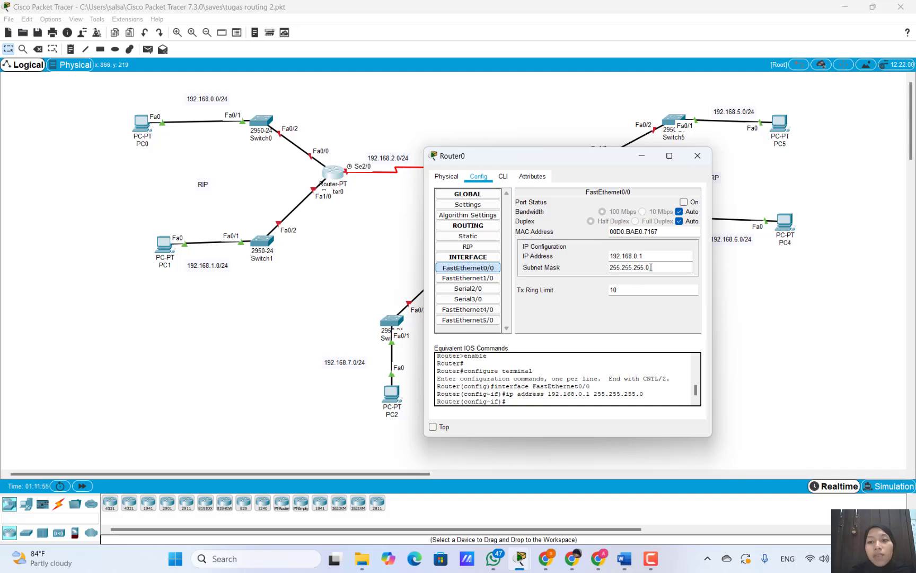
left_click(684, 204)
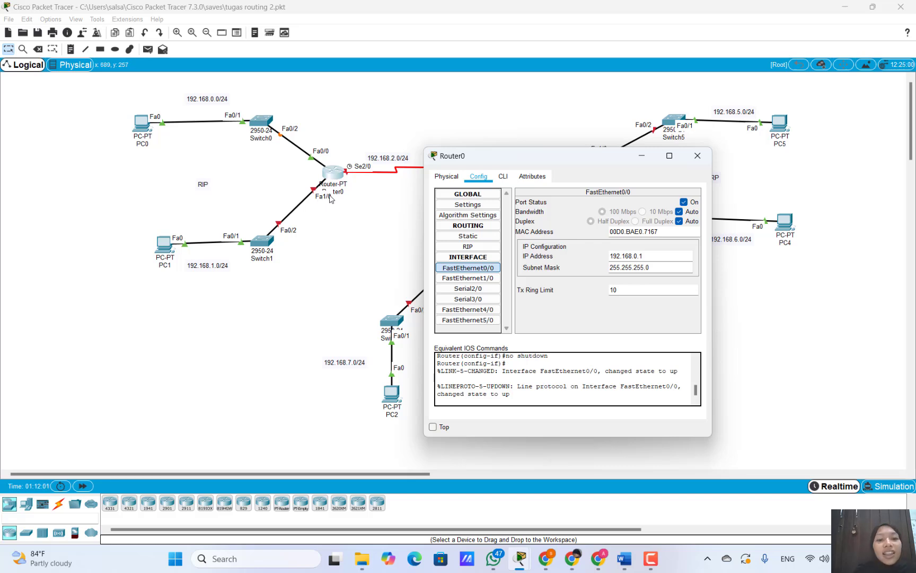
- Configure Router0's FastEthernet1/0 with IP address 192.168.1.1 and subnet mask 255.255.255.0, and turn the port on
left_click(488, 278)
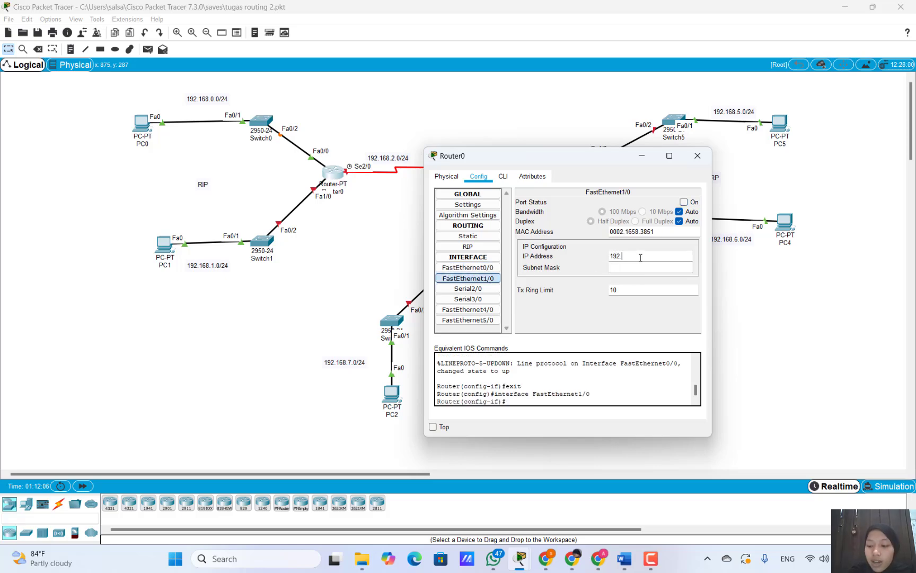
left_click(641, 257)
type("192.168.1")
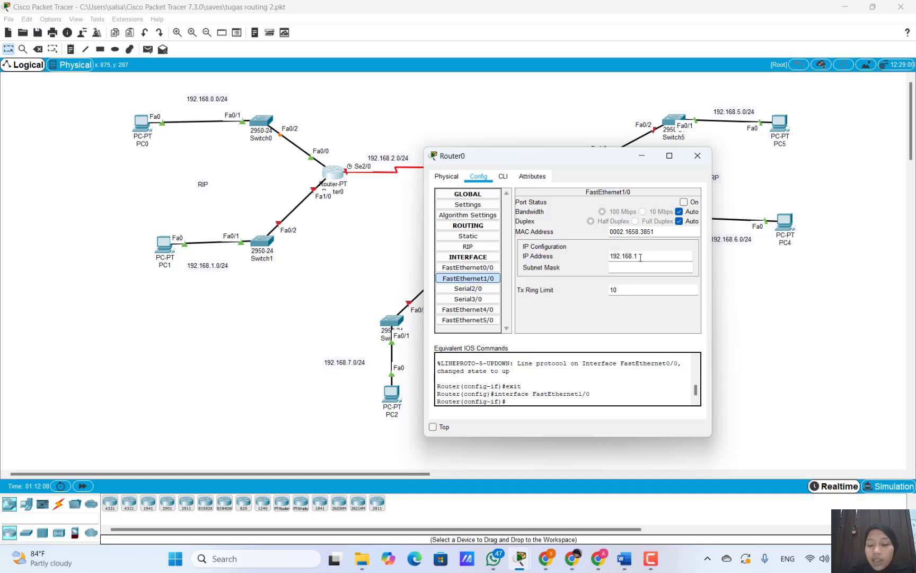
type(".1")
left_click(652, 265)
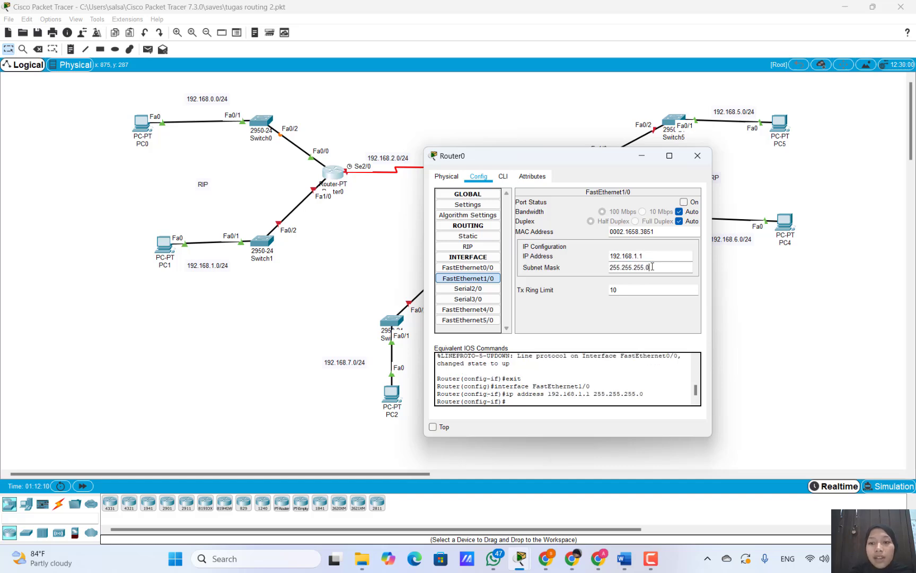
left_click(684, 202)
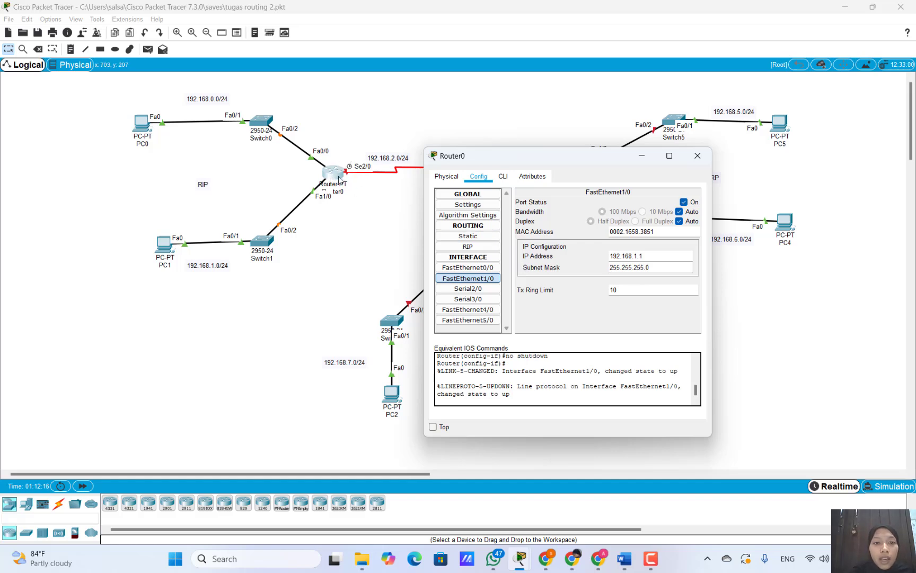
- Configure Router0's Serial2/0 with IP address 192.168.2.1 and subnet mask 255.255.255.0, and turn the port on
left_click(479, 289)
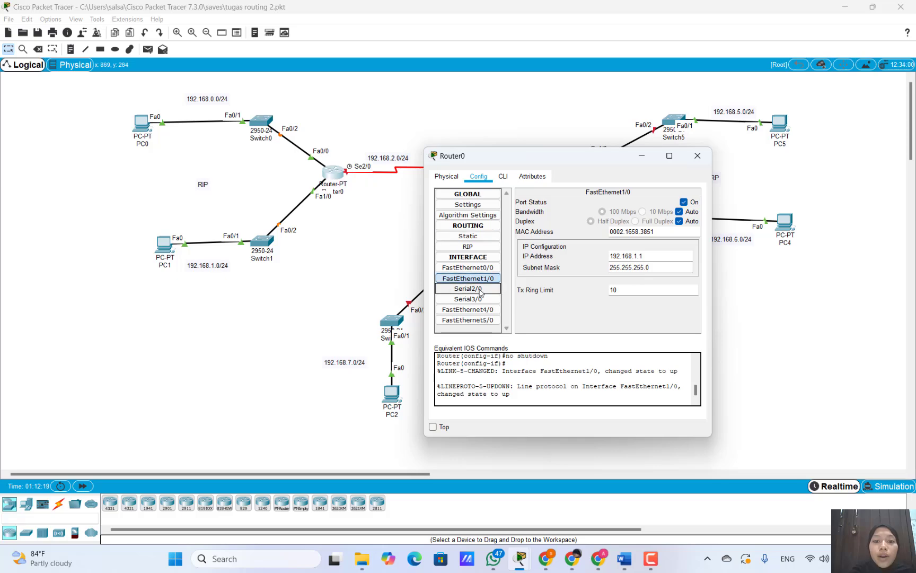
left_click(635, 246)
type("19")
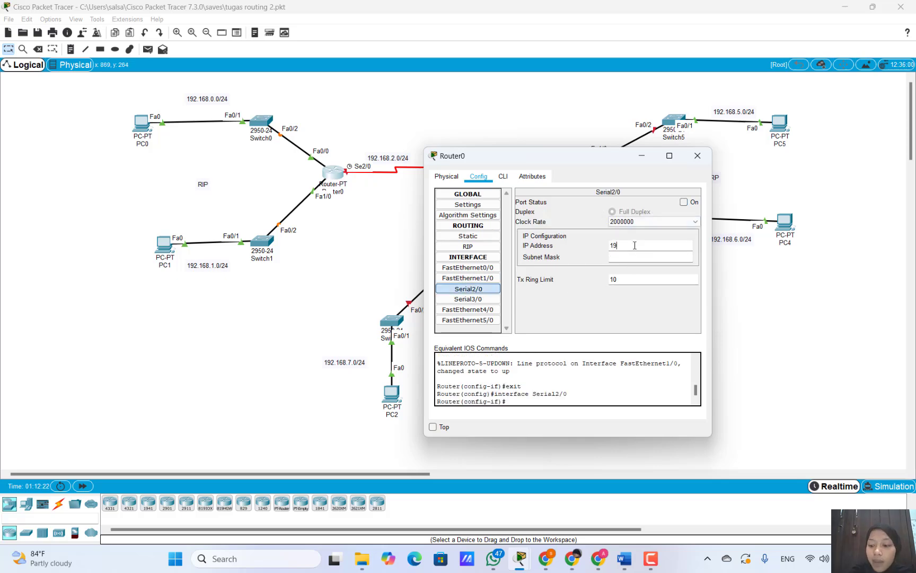
type("2.168.2.1")
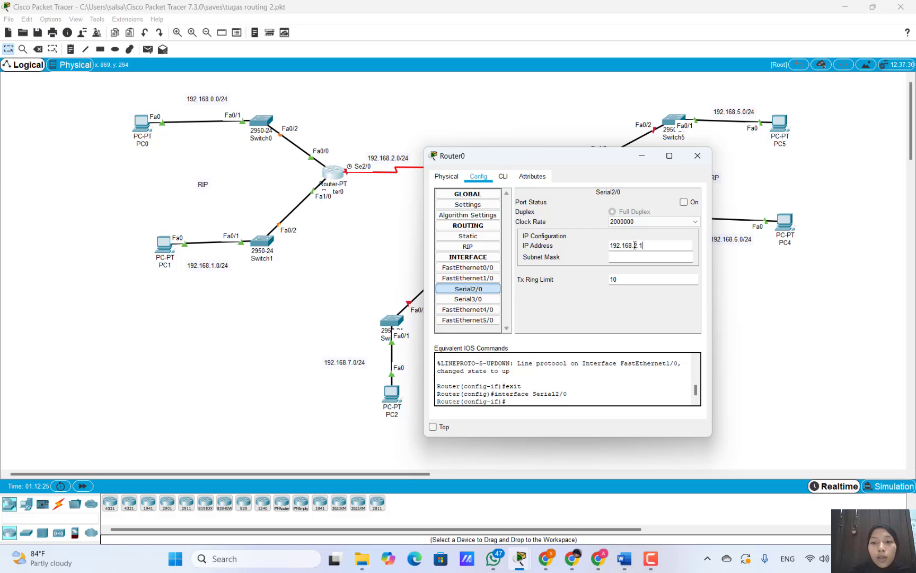
left_click(647, 257)
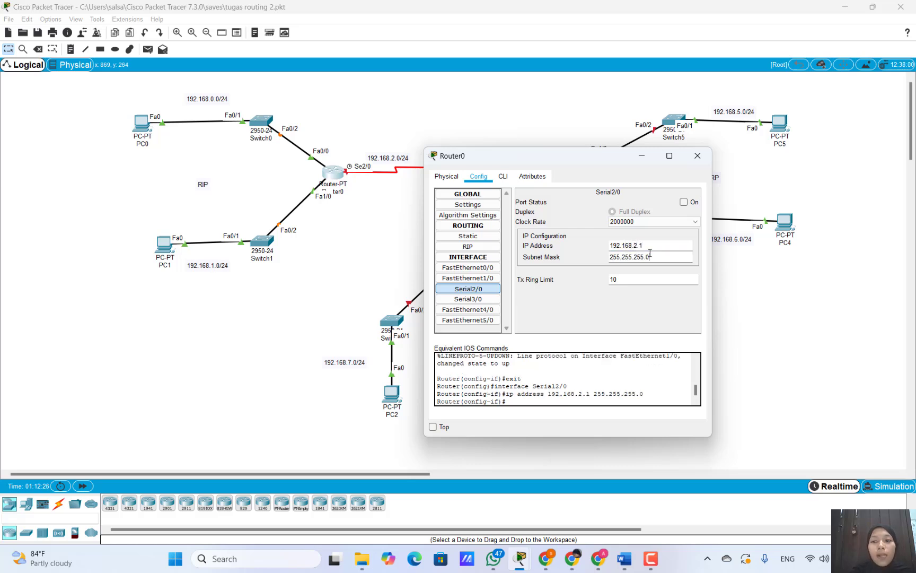
left_click(684, 202)
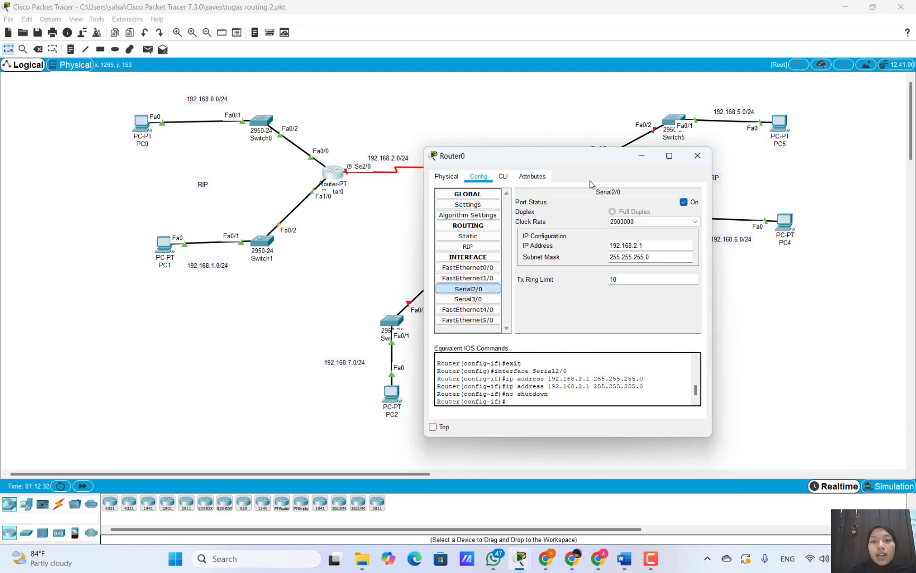
left_click_drag(566, 156, 260, 126)
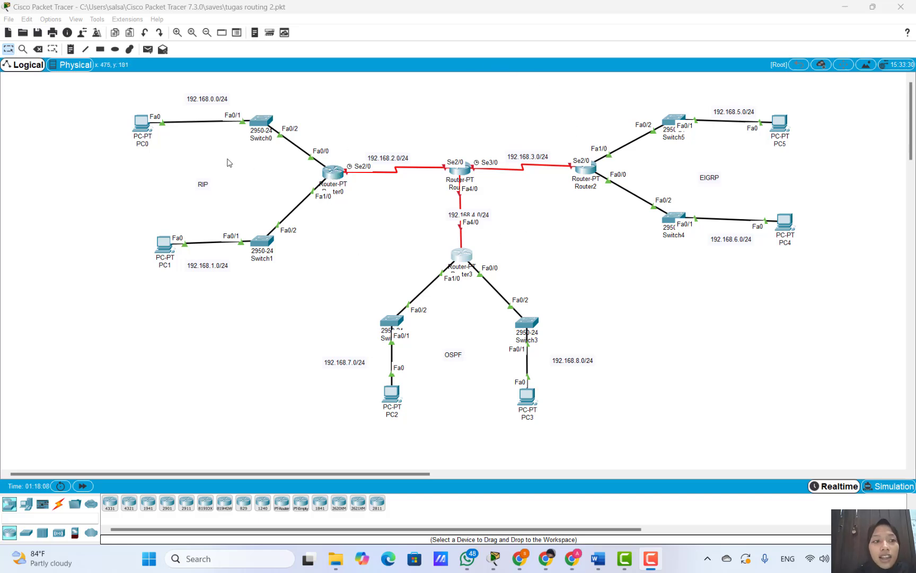
- Give PC0 the static IP address 192.168.0.2, subnet mask 255.255.255.0 and default gateway 192.168.0.1
left_click(140, 124)
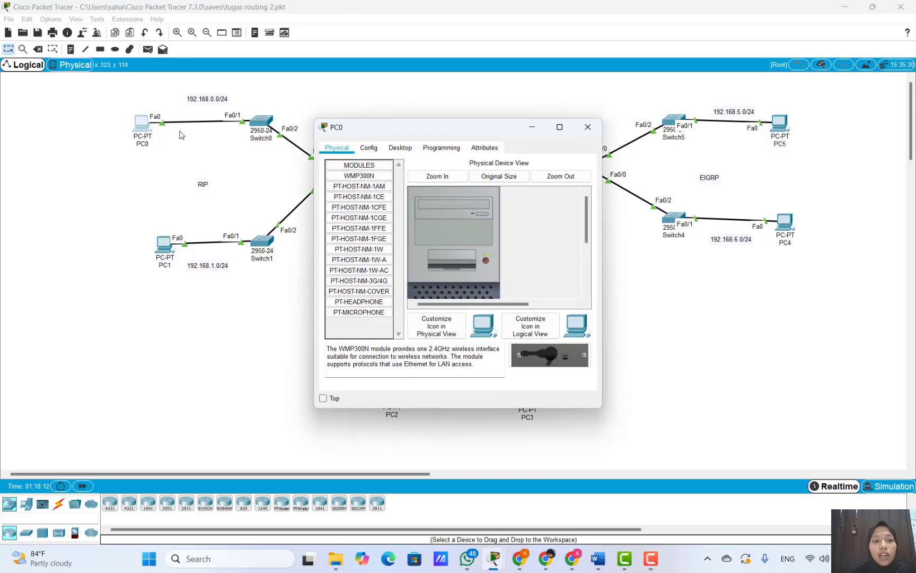
left_click(391, 150)
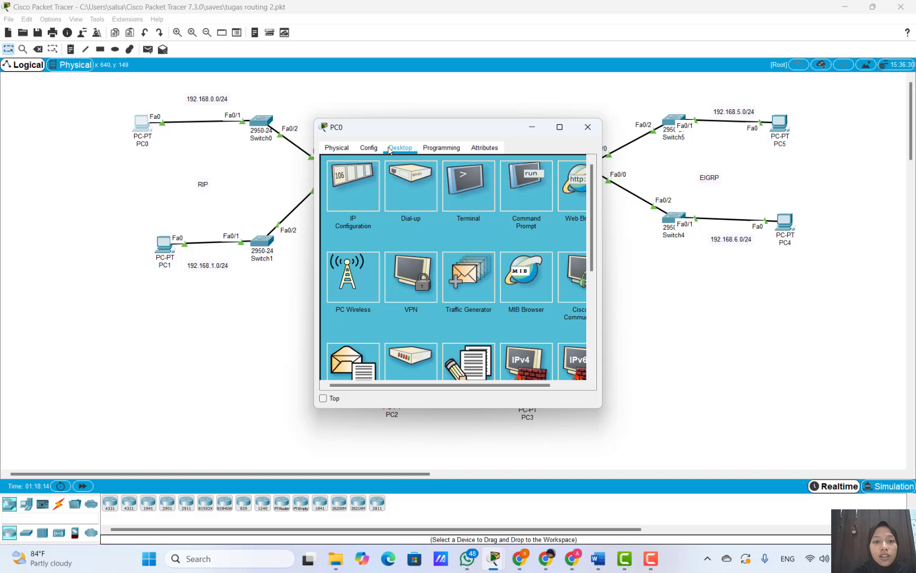
left_click(358, 207)
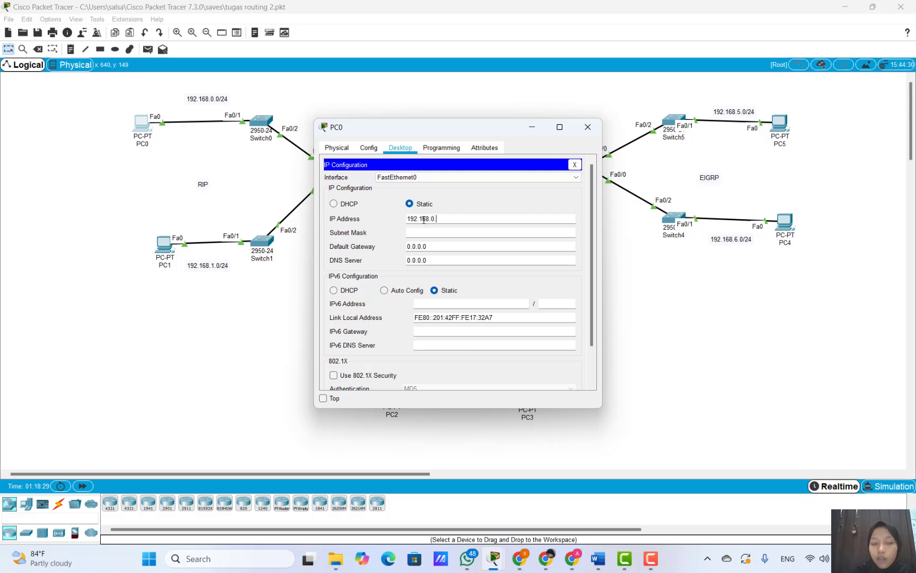
left_click(440, 234)
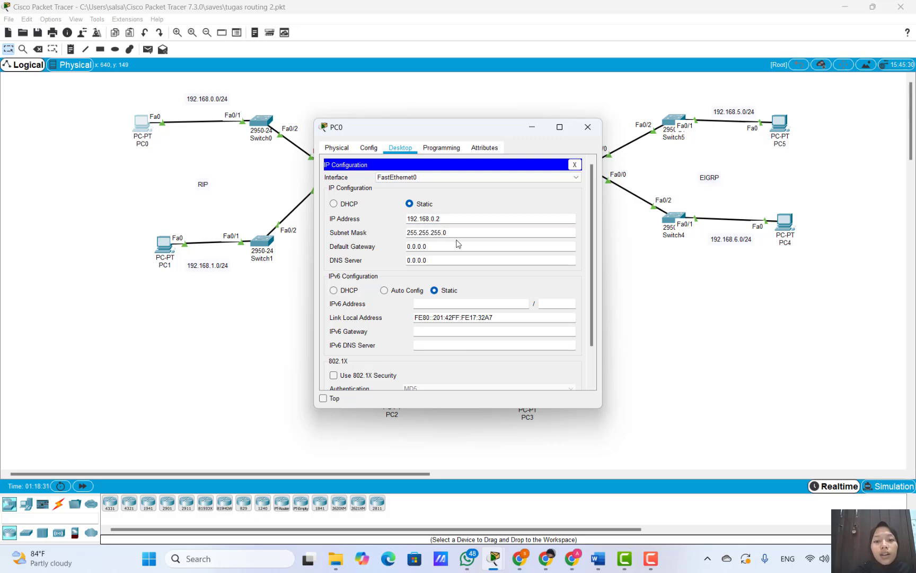
left_click(455, 244)
left_click_drag(454, 244, 394, 246)
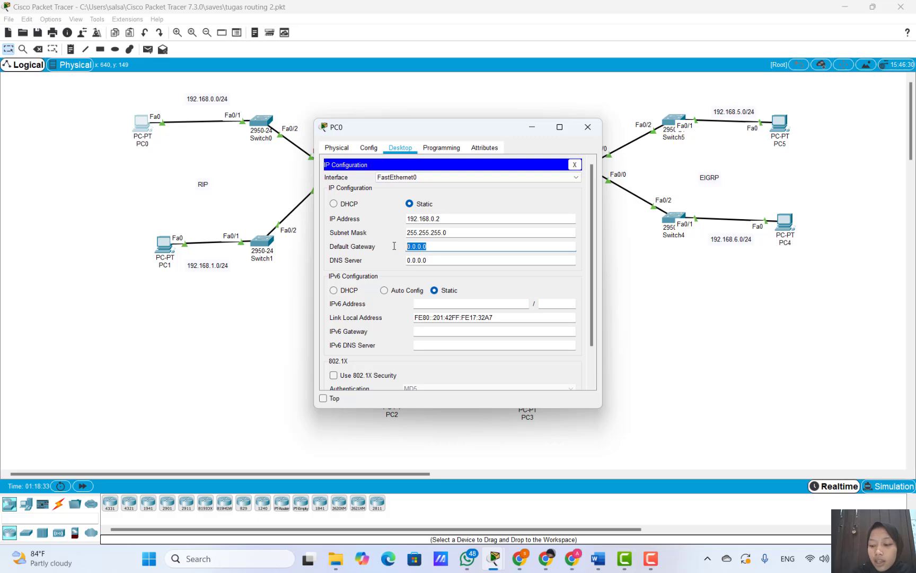
type("192.168.0.1")
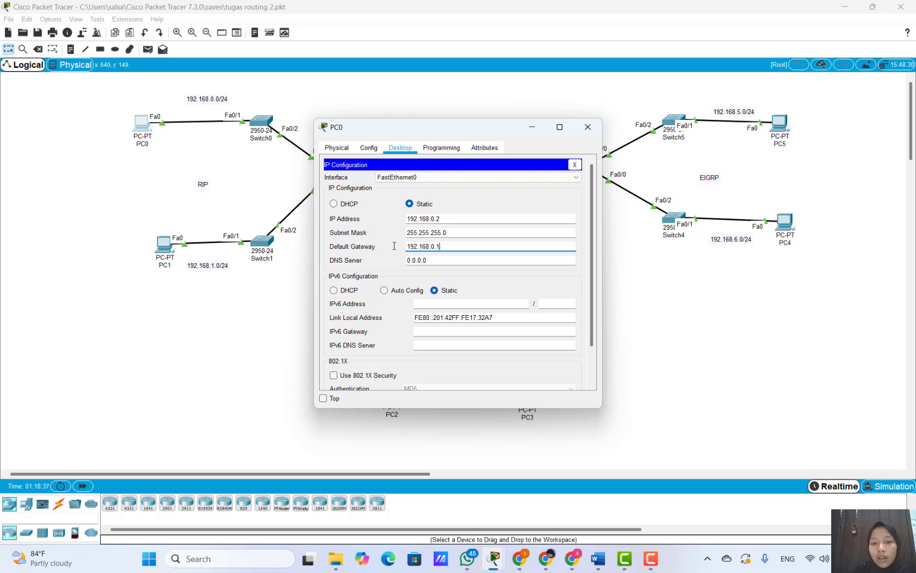
left_click(398, 246)
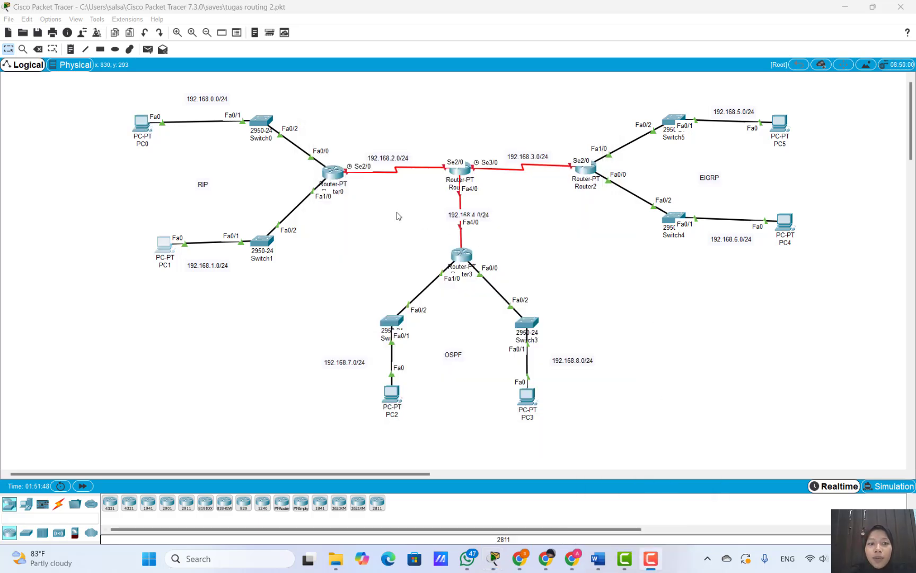
- Configure Router1's Serial2/0 with IP address 192.168.2.2 and subnet mask 255.255.255.0, and turn the port on
left_click(463, 172)
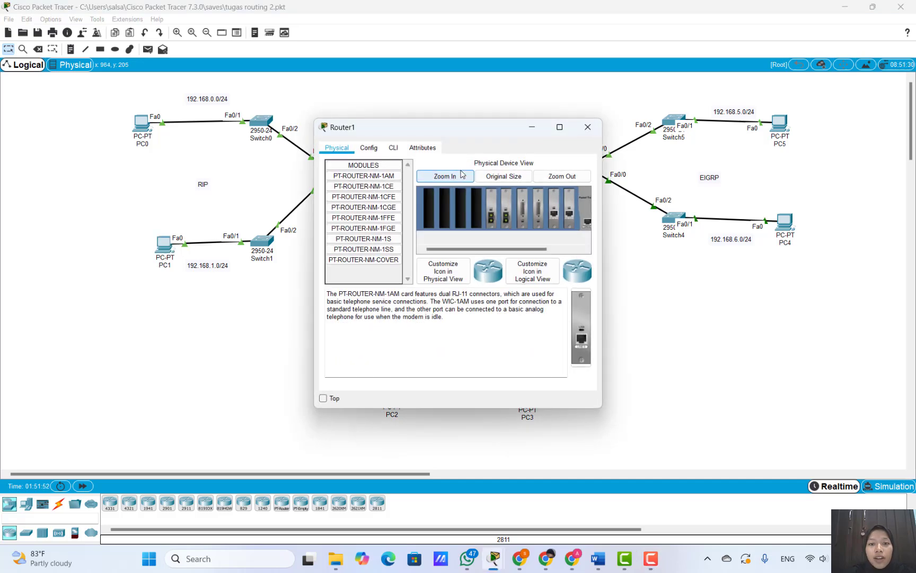
left_click(376, 147)
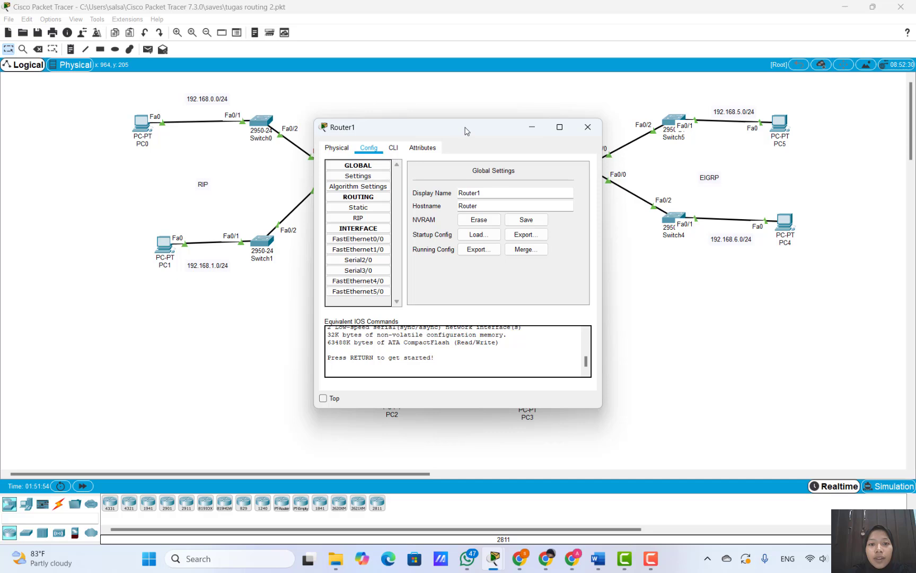
left_click_drag(466, 132, 729, 163)
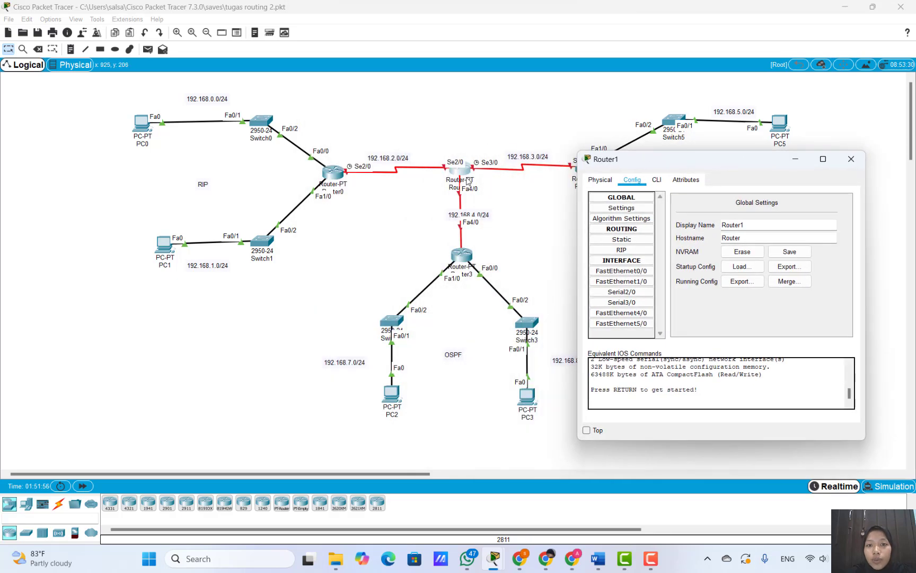
left_click(613, 292)
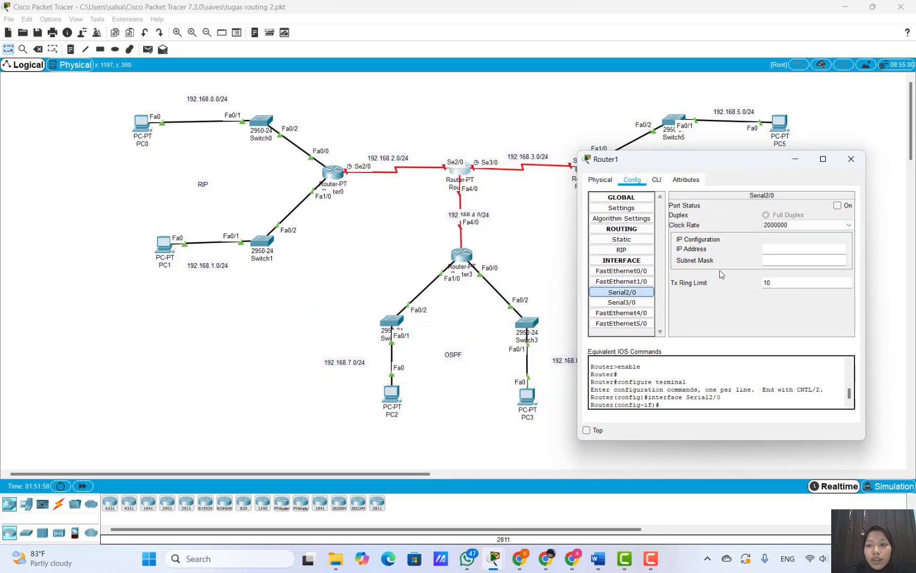
left_click(785, 250)
type("192.")
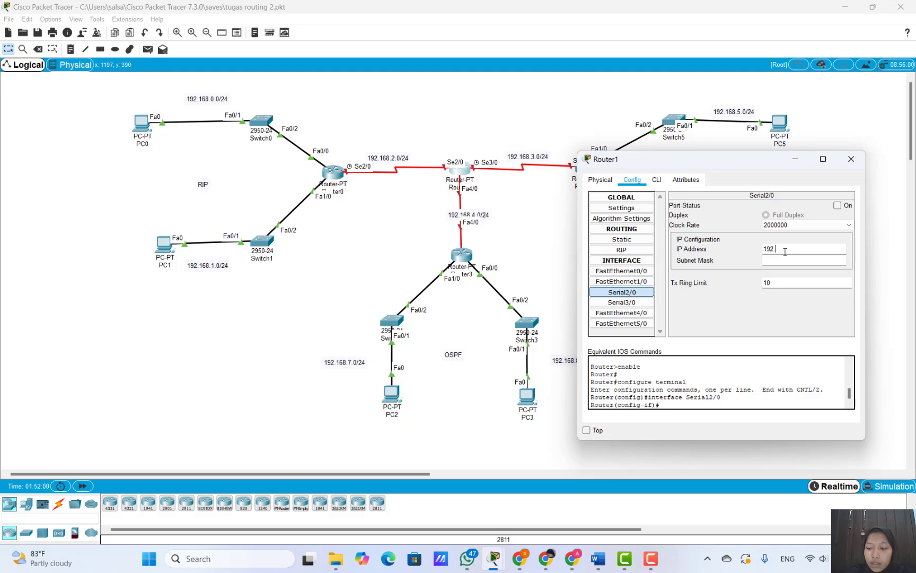
type("168.2.2")
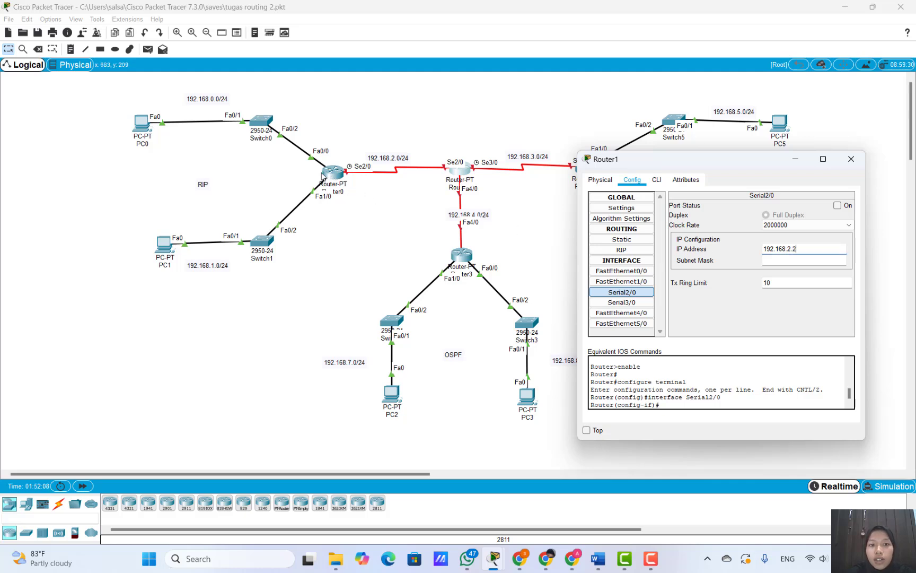
left_click(781, 260)
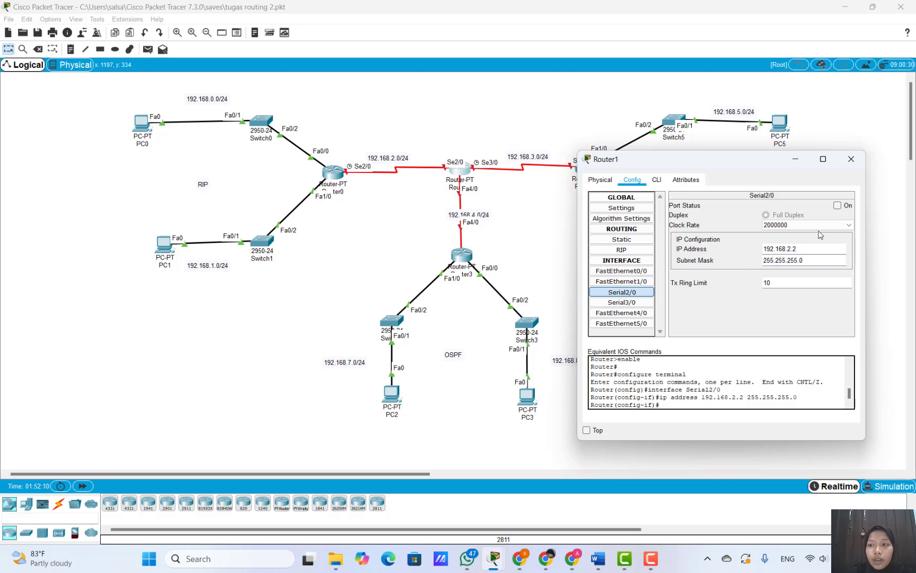
left_click(837, 206)
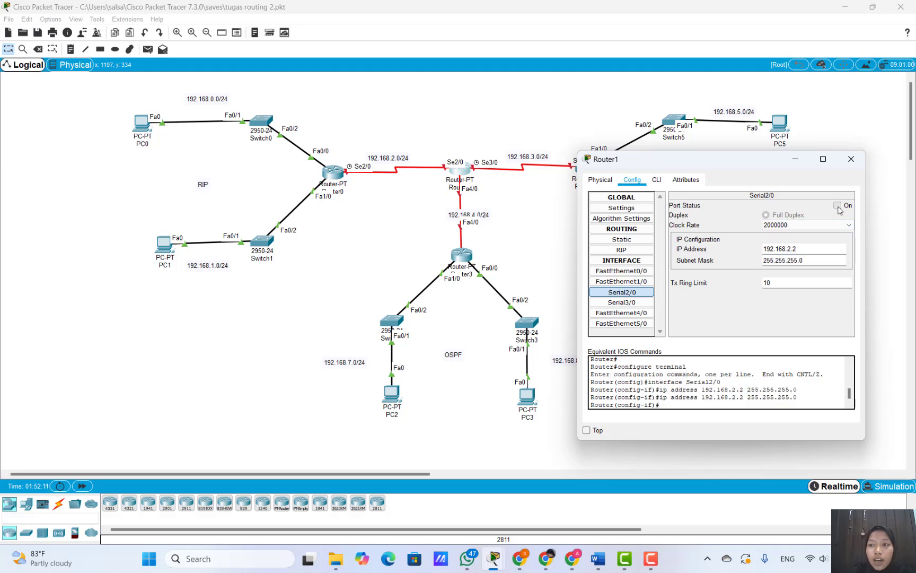
- Give Router1's Serial3/0 interface the IP address 192.168.3.2 and fill in its subnet mask
left_click(623, 304)
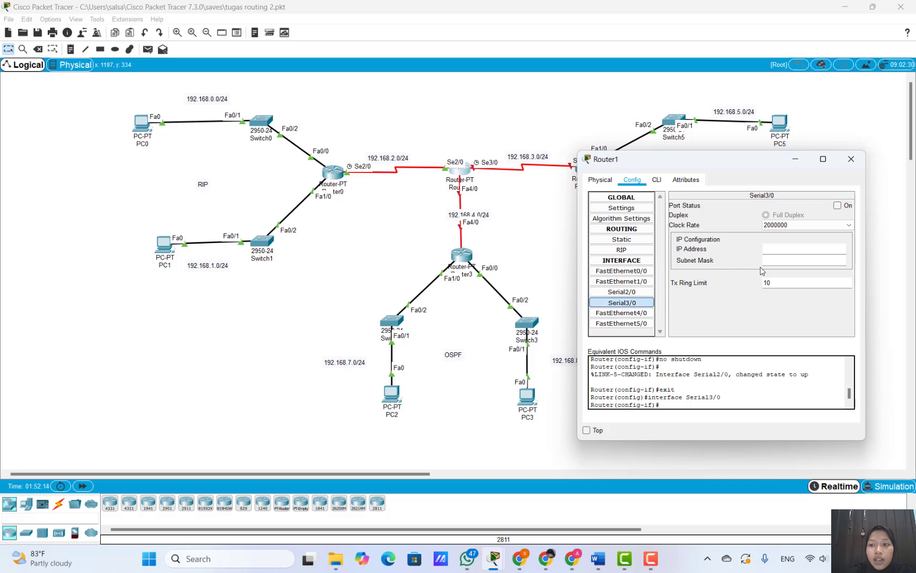
left_click(787, 249)
type("192.1")
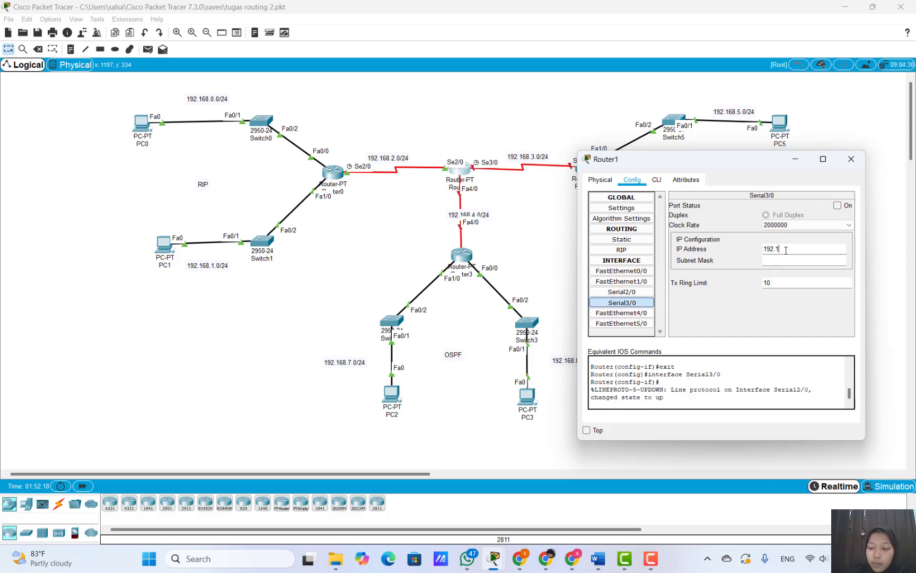
type("68.3.2")
left_click(800, 259)
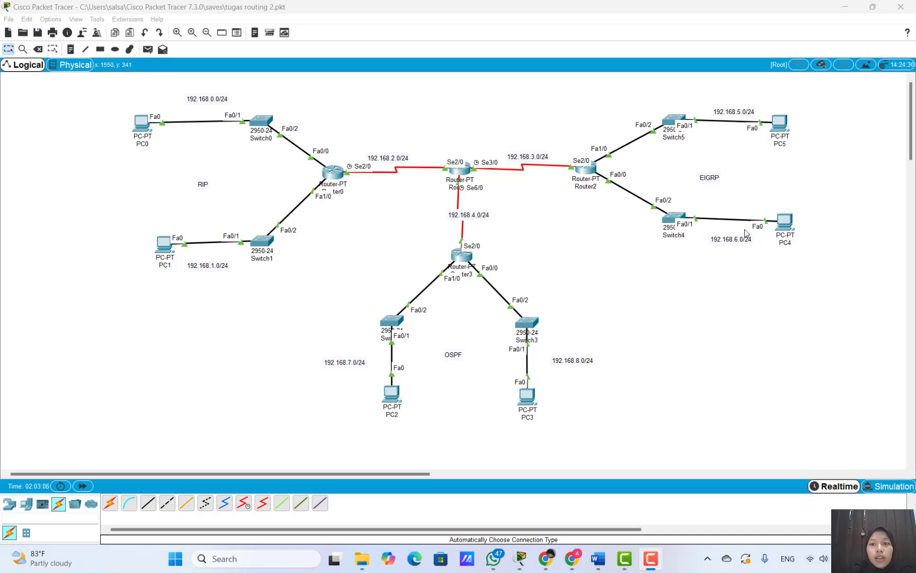
- Add the network 192.168.0.0 to Router0's RIP routing configuration
left_click(334, 174)
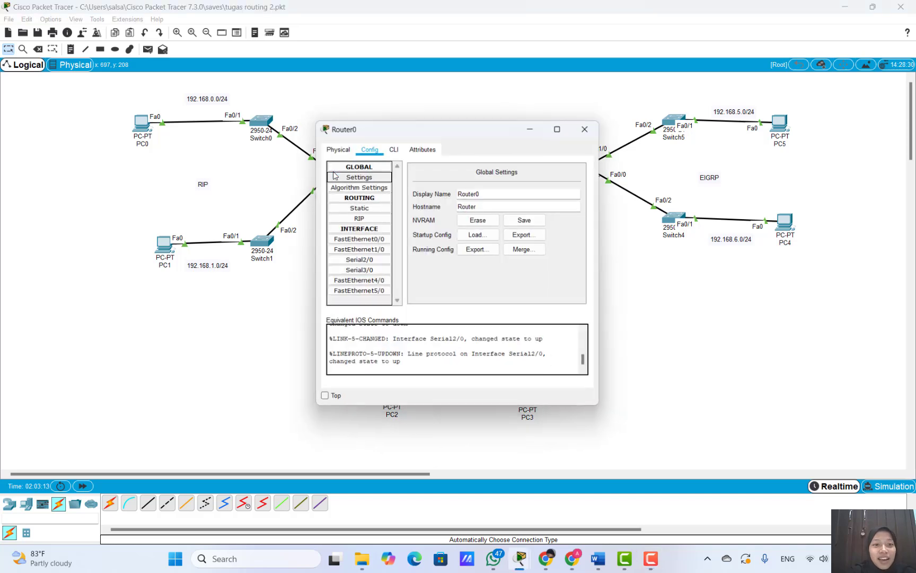
left_click_drag(460, 138, 554, 130)
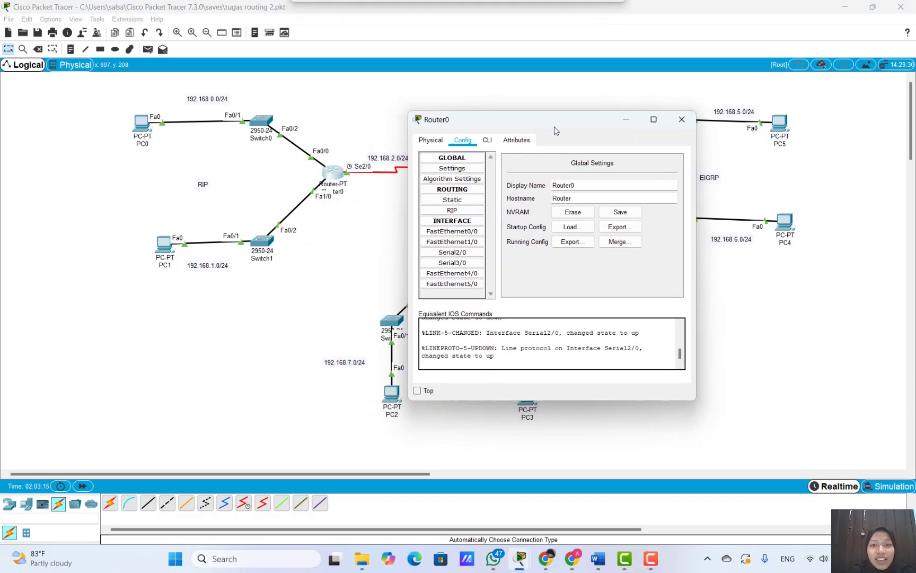
left_click(457, 212)
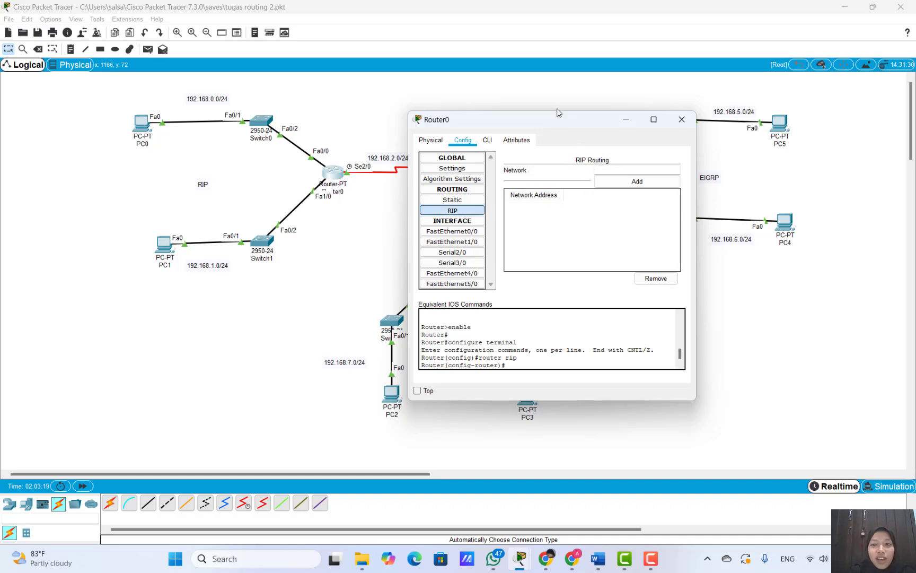
left_click_drag(561, 119, 623, 125)
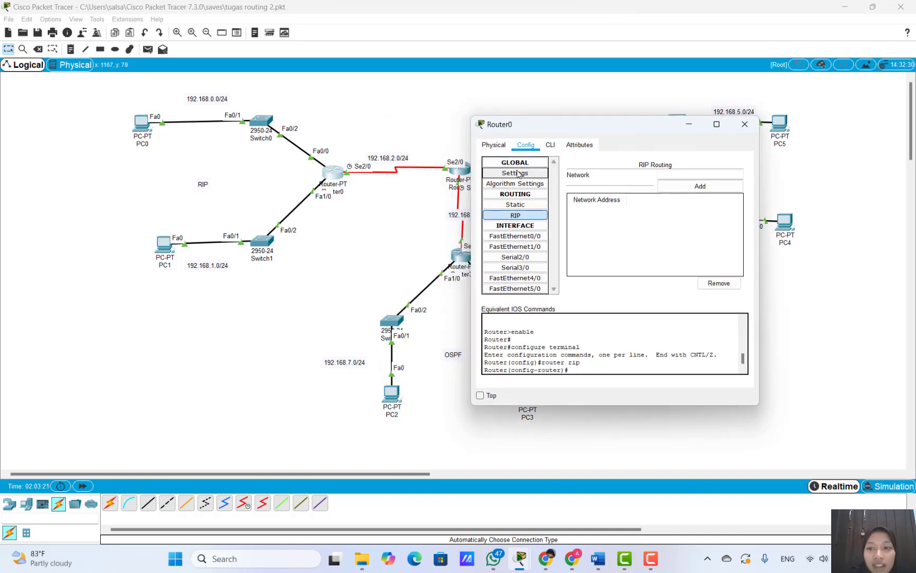
left_click(356, 183)
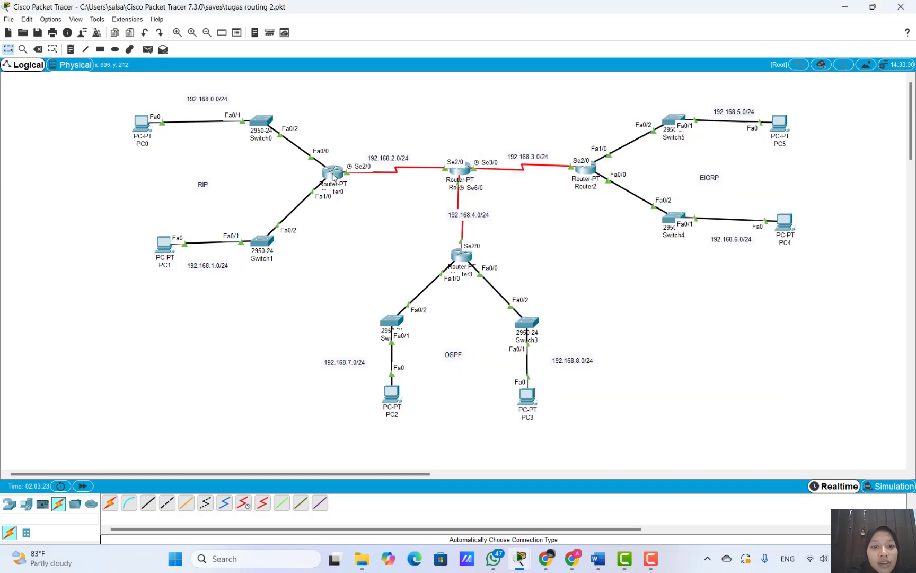
mouse_move(333, 176)
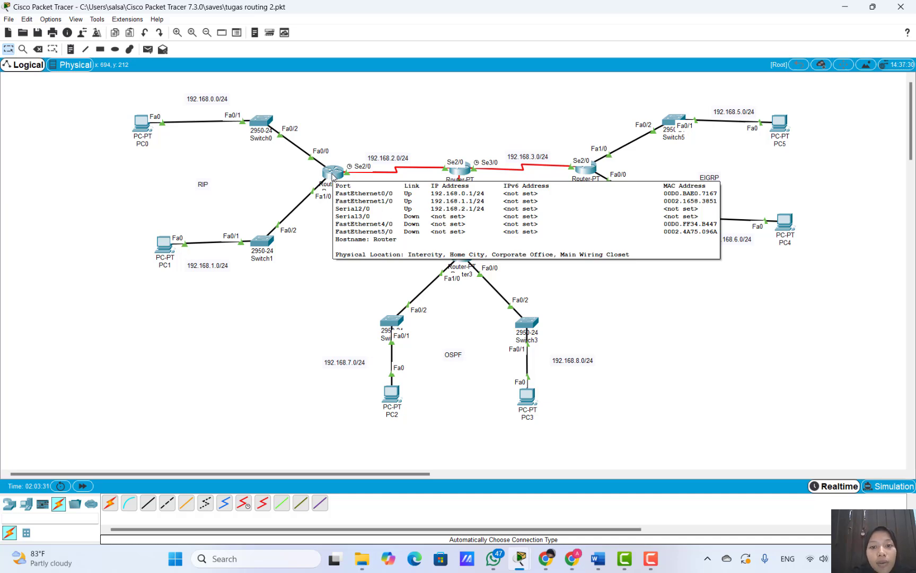
left_click(333, 173)
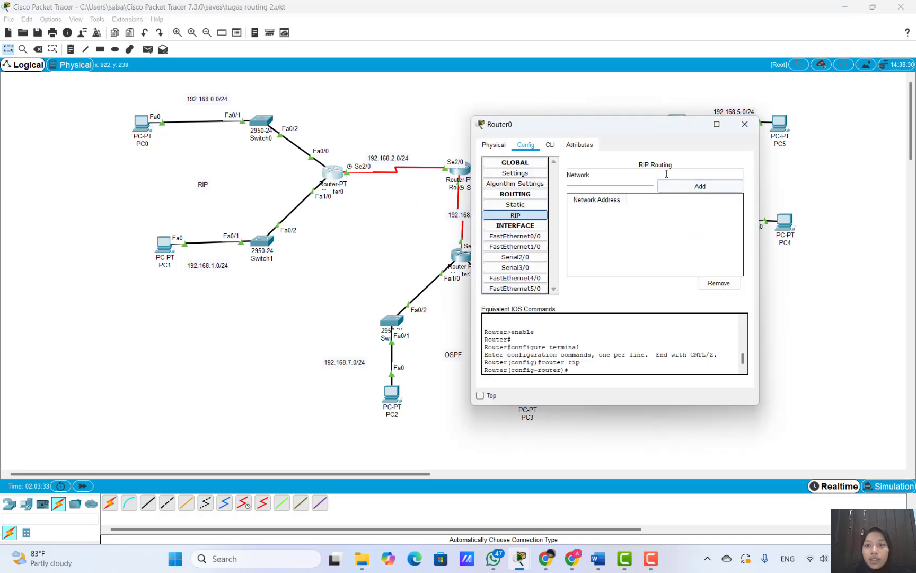
type("192")
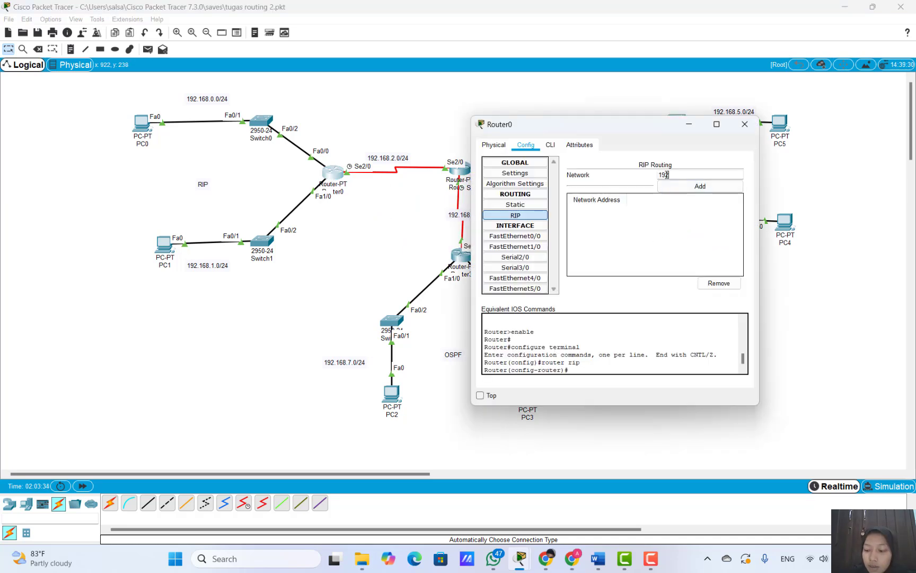
type(".168.0.0")
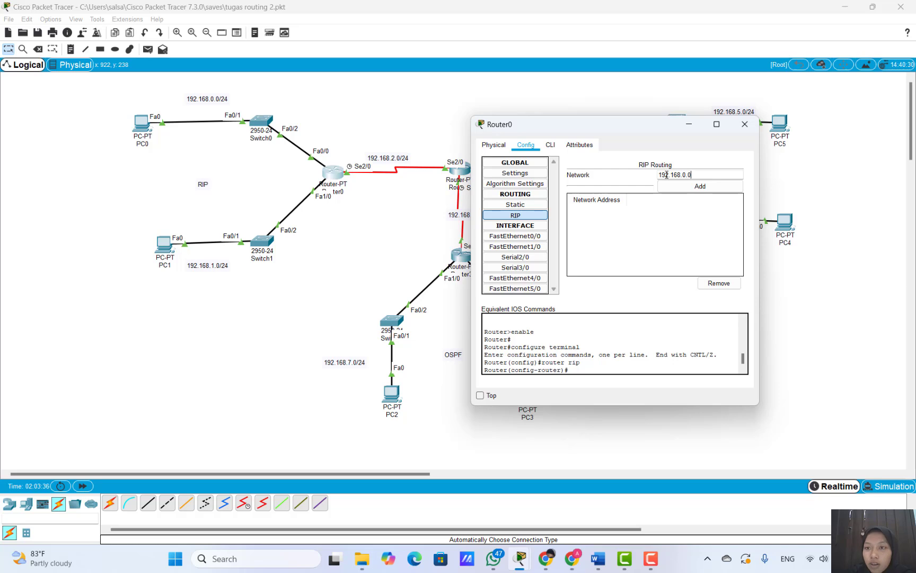
left_click(690, 186)
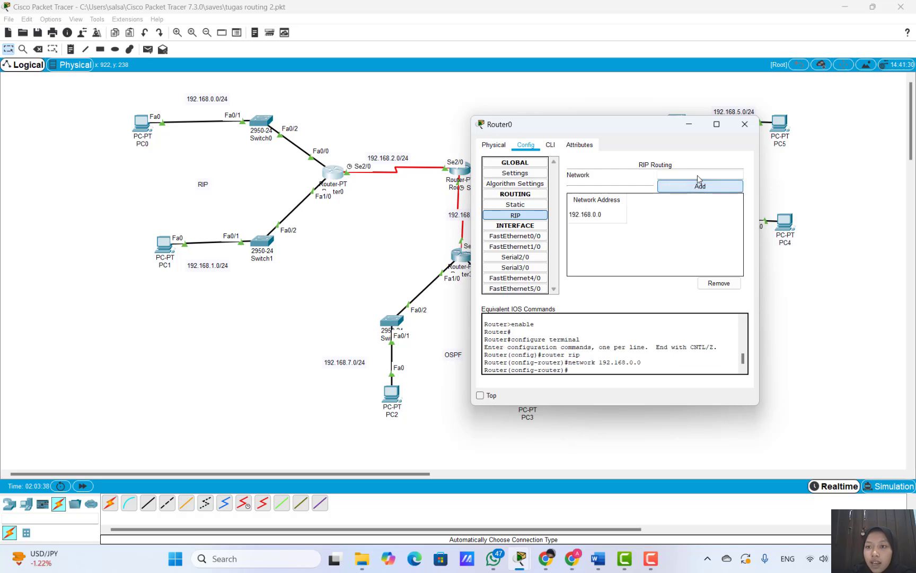
- Add the networks 192.168.1.0 and 192.168.2.0 to Router0's RIP routing, and return to the topology
left_click(698, 175)
type("192.168")
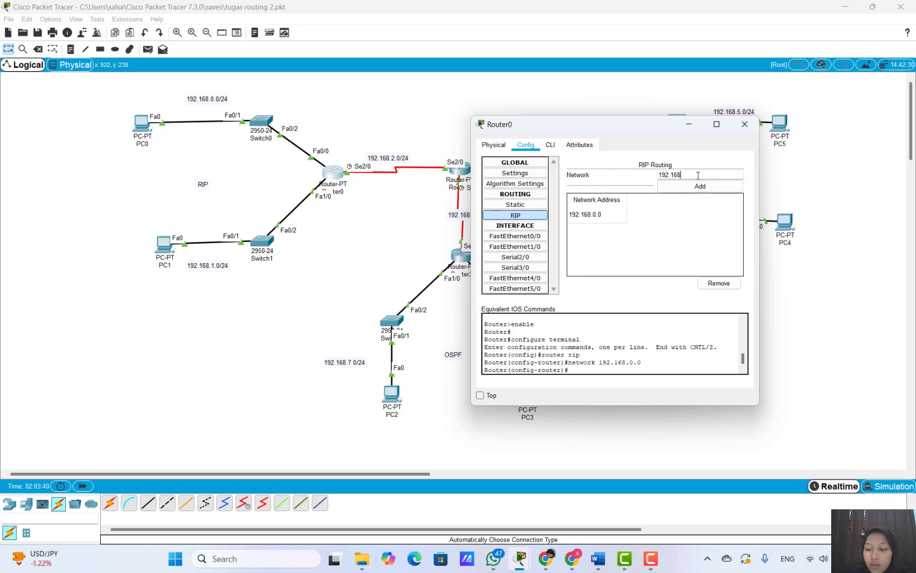
type(".1.0")
left_click(701, 187)
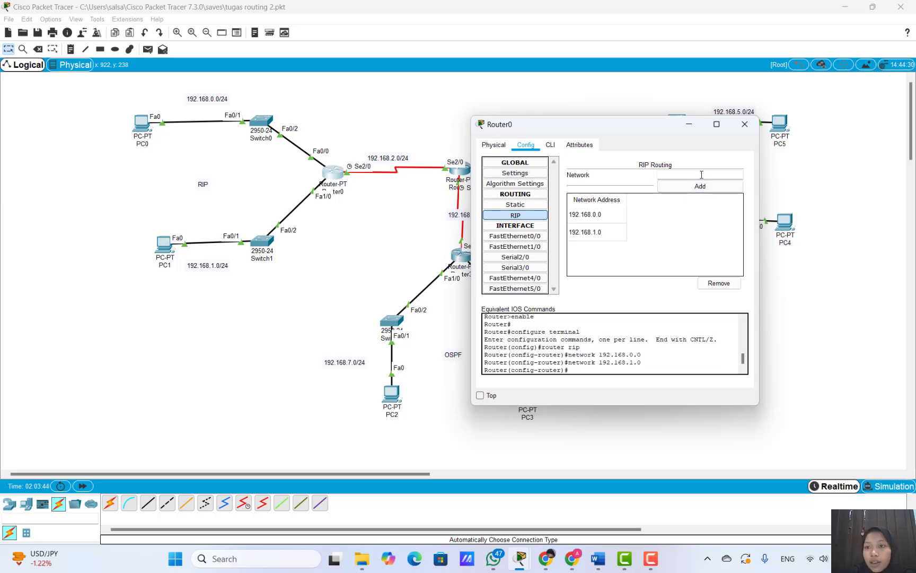
type("192.168.2.0")
left_click(700, 186)
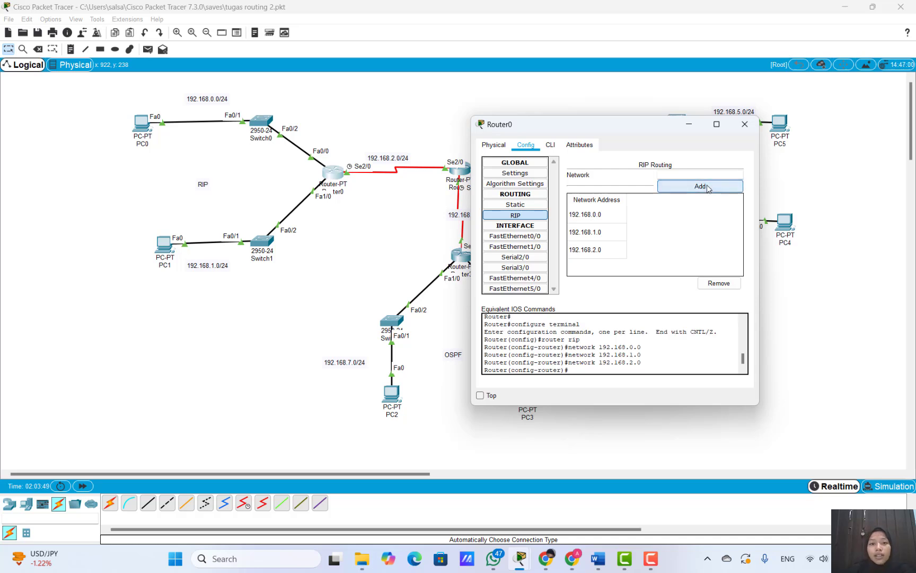
left_click(421, 112)
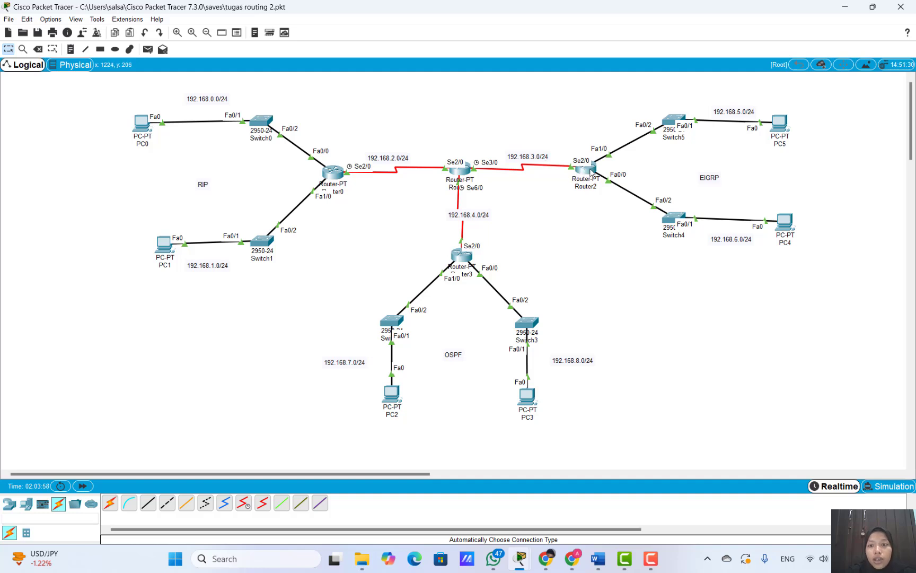
left_click_drag(541, 95, 850, 270)
left_click(782, 201)
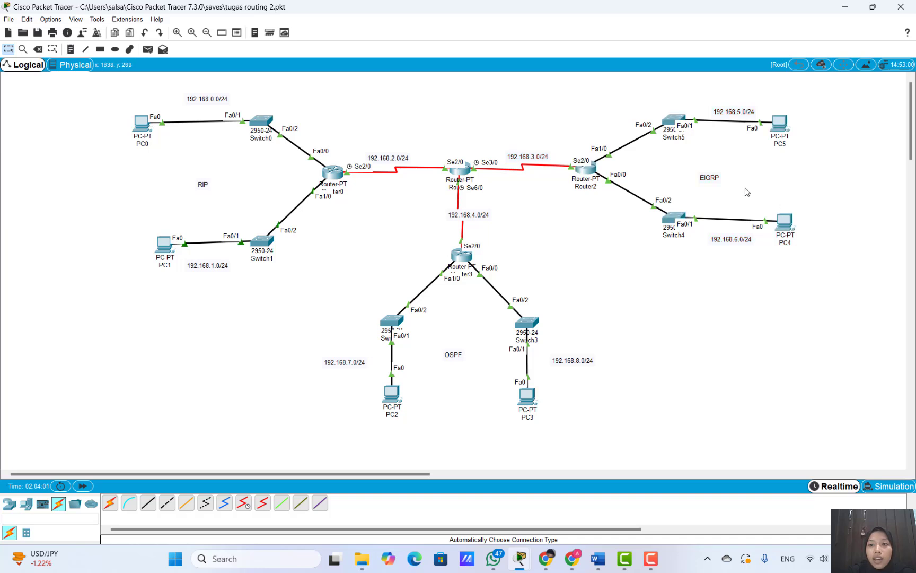
- Open Router2's command line and enter global configuration mode with en and conf t
left_click(582, 171)
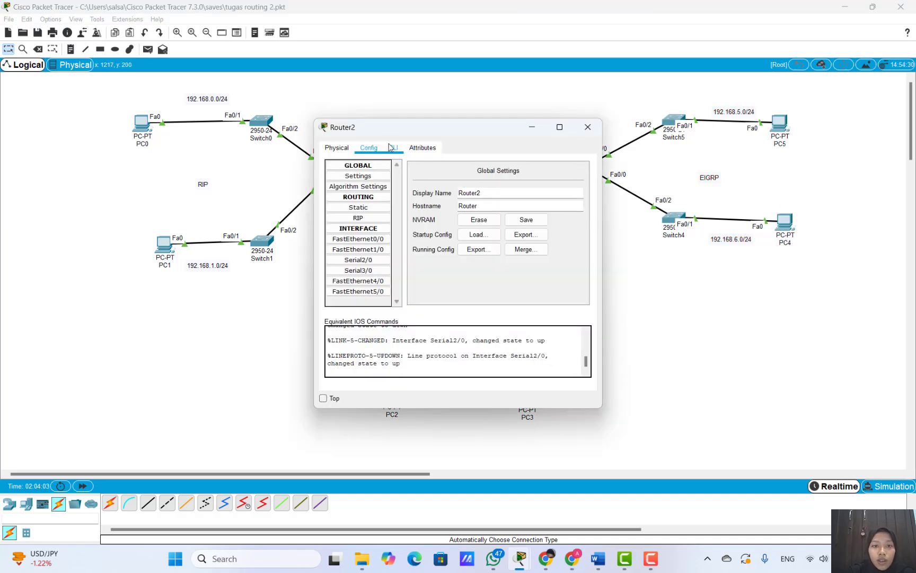
left_click(391, 148)
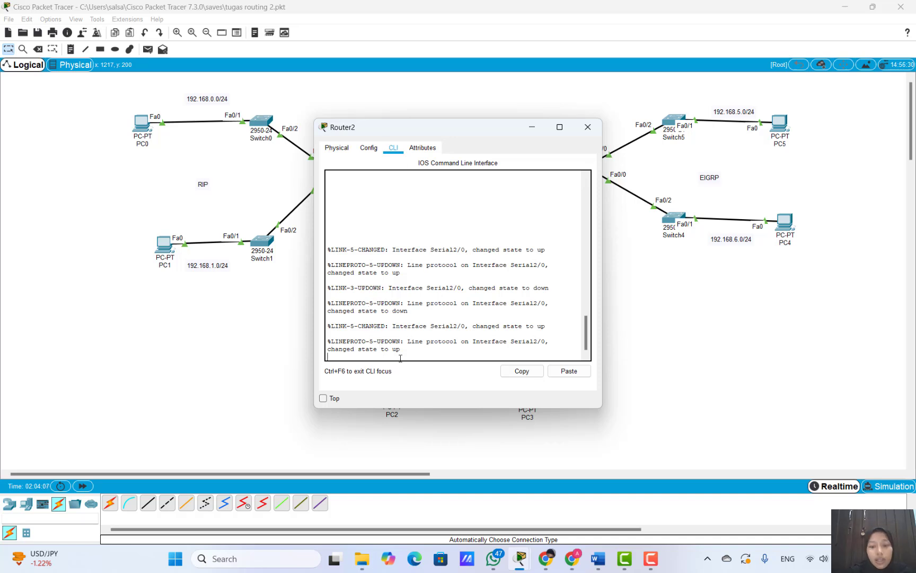
key("Return")
type("en")
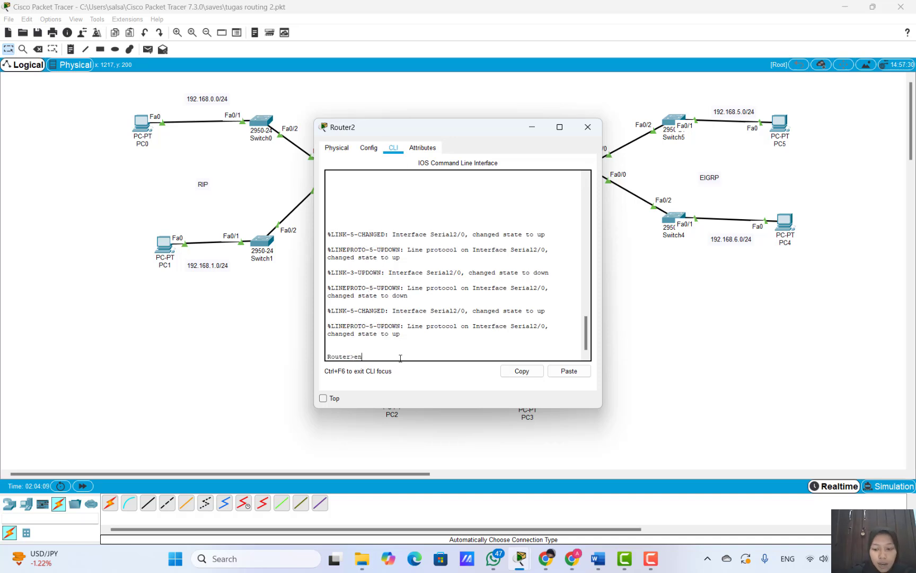
key("Return")
type("co")
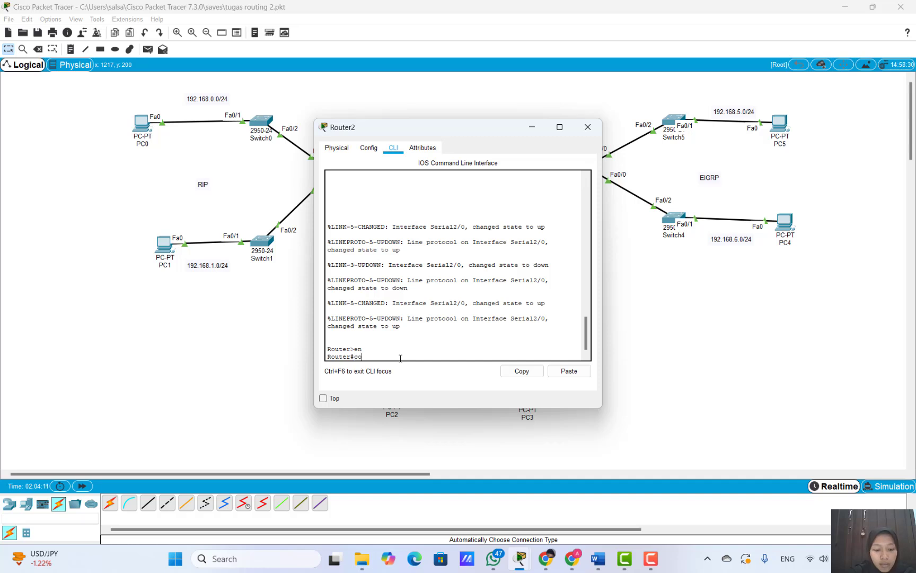
type("nf t")
key("Return")
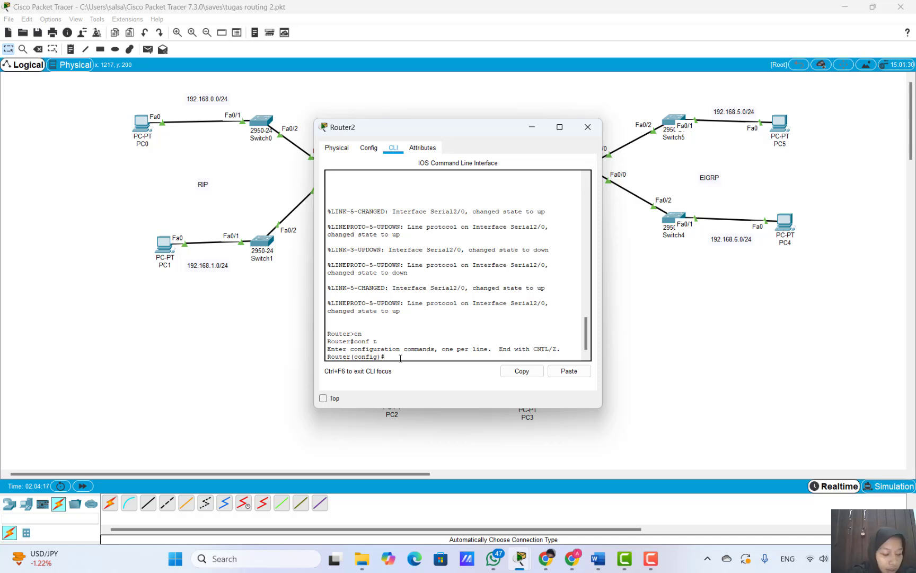
- Enable EIGRP with autonomous system number 1 on Router2
type("rou")
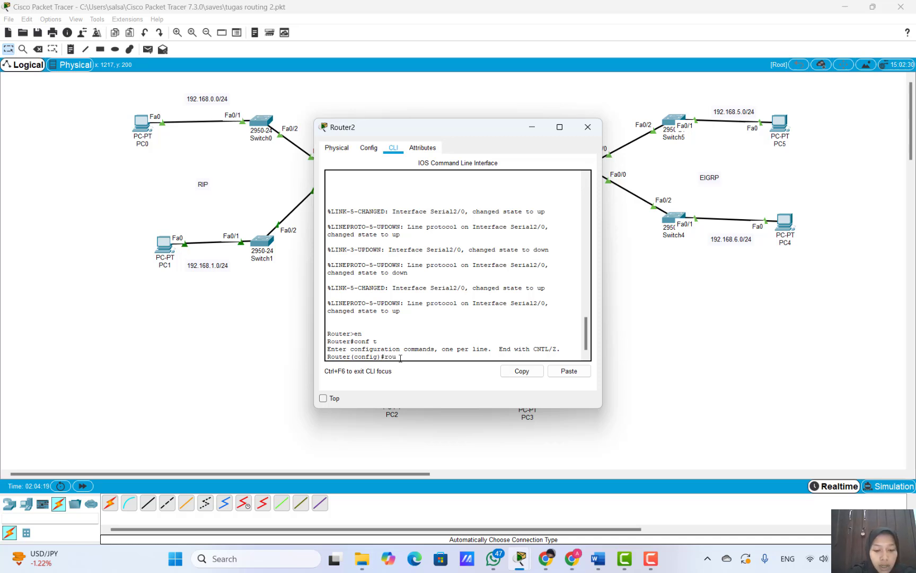
type("ter eigrp 1")
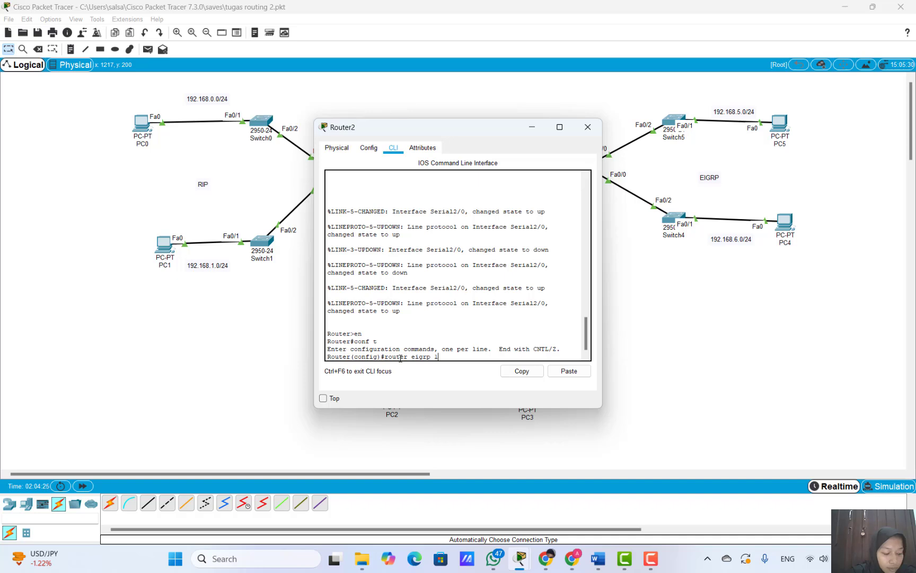
key("Return")
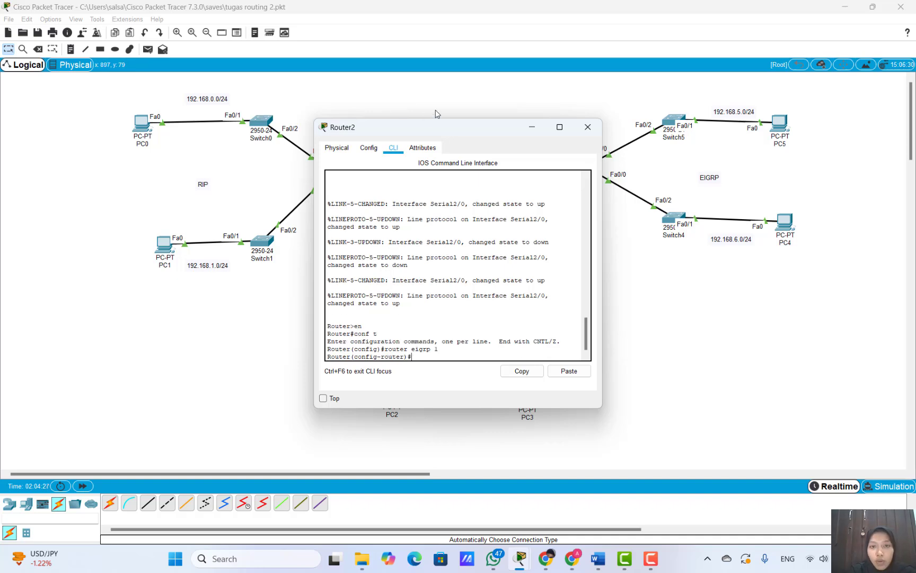
- Move Router2's window clear of the EIGRP area and advertise the network 192.168.6.0 in EIGRP 1
left_click_drag(467, 134, 372, 159)
left_click(564, 118)
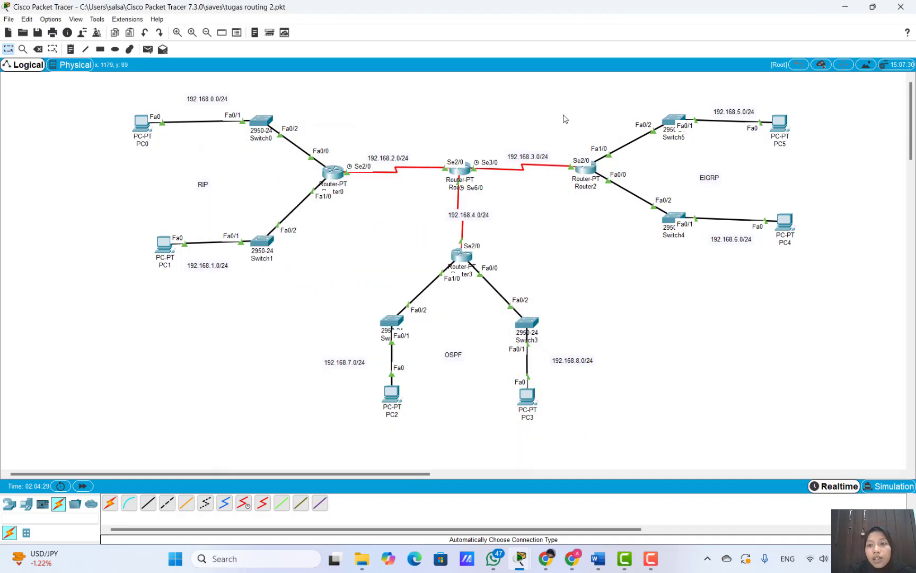
left_click(588, 170)
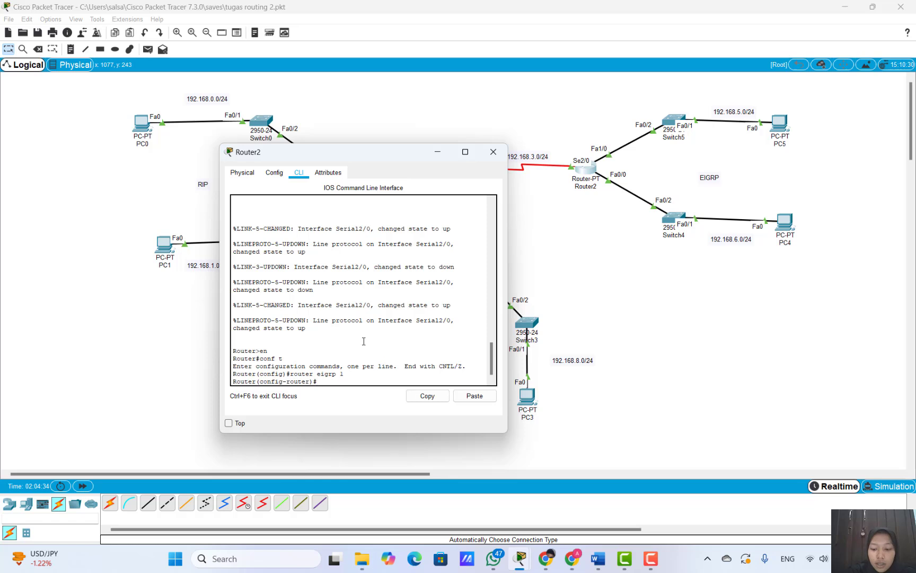
type("ne")
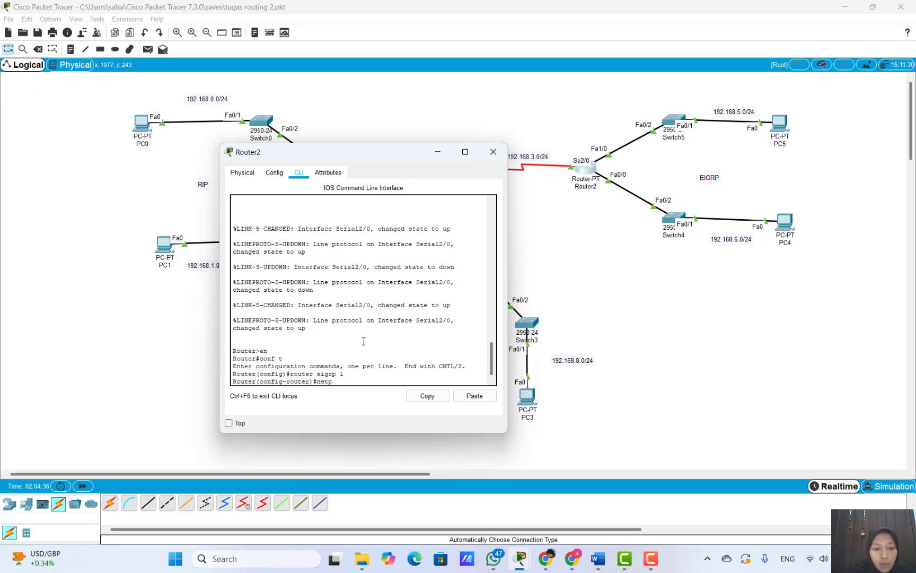
type("twork")
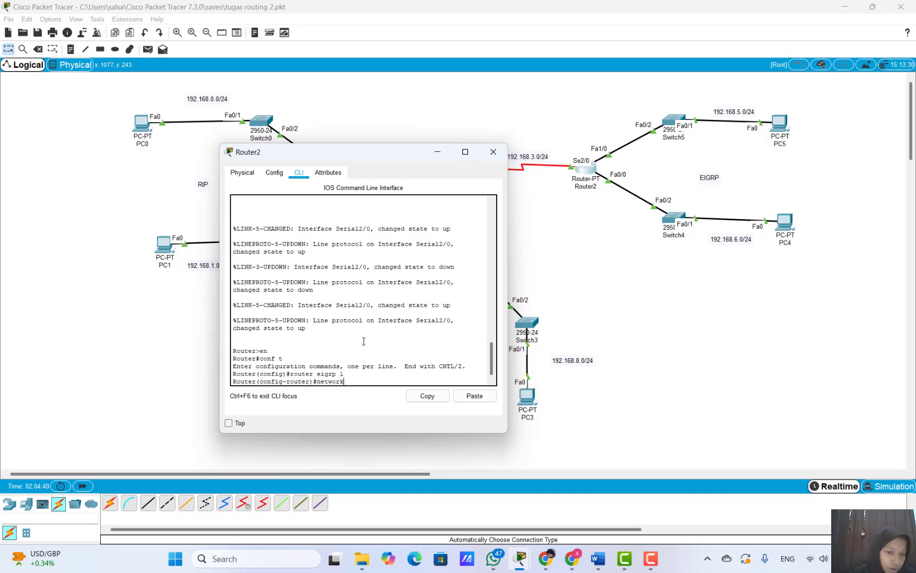
type(" 19")
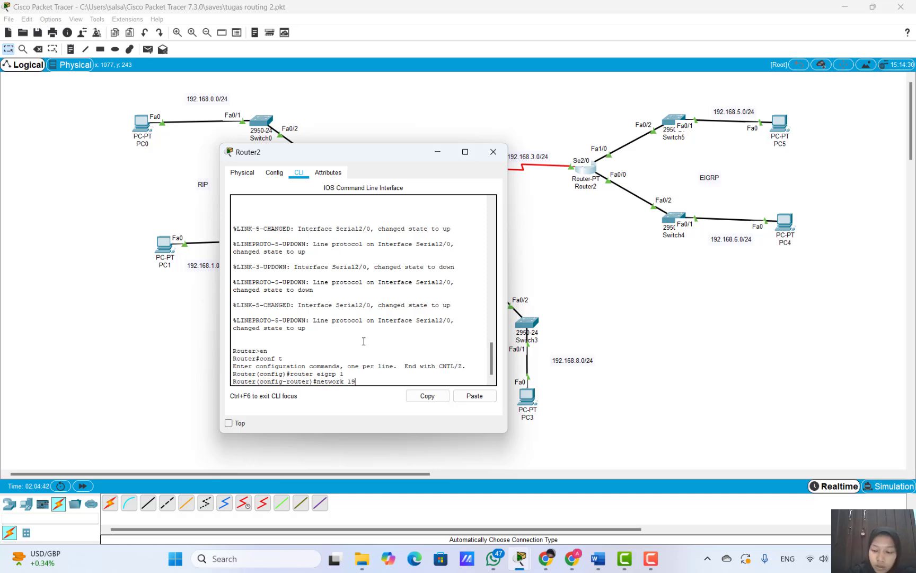
type("2.168.6")
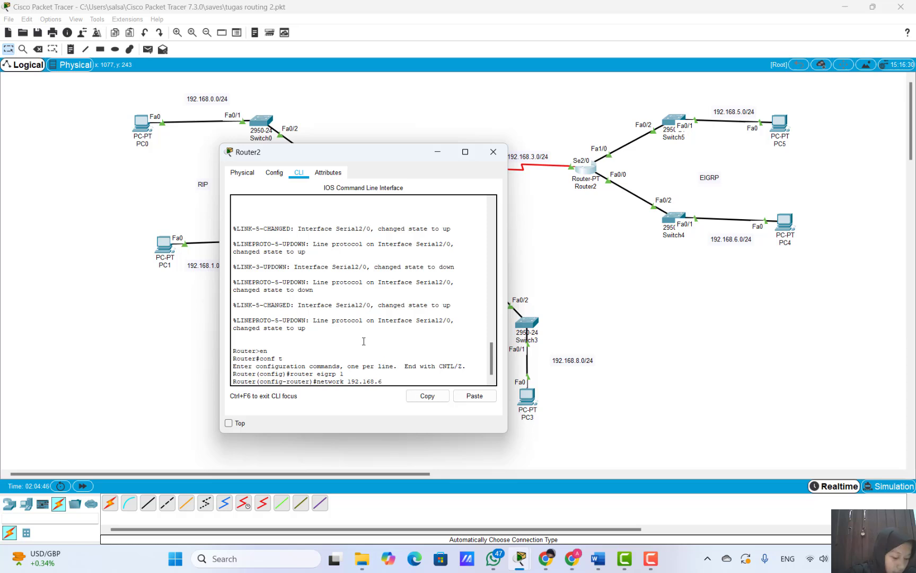
type(".0")
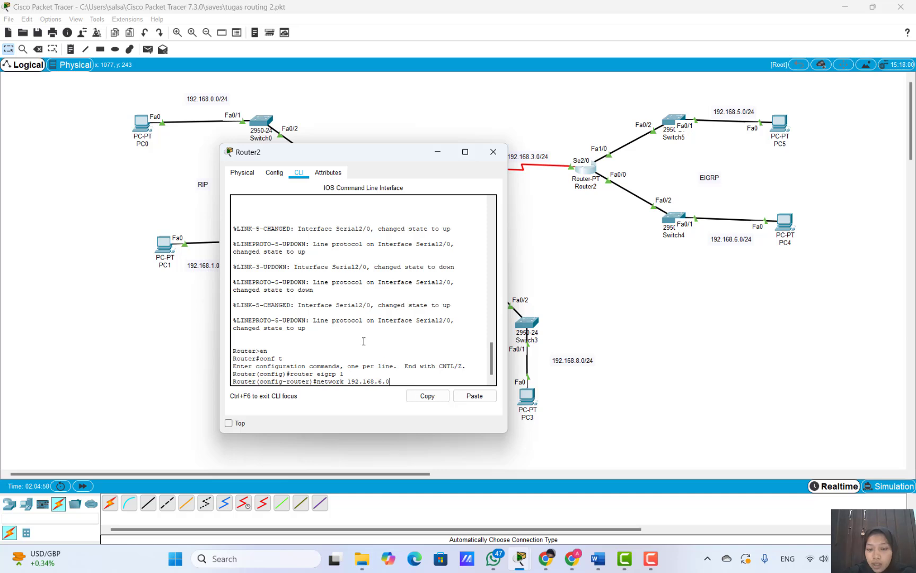
key("Return")
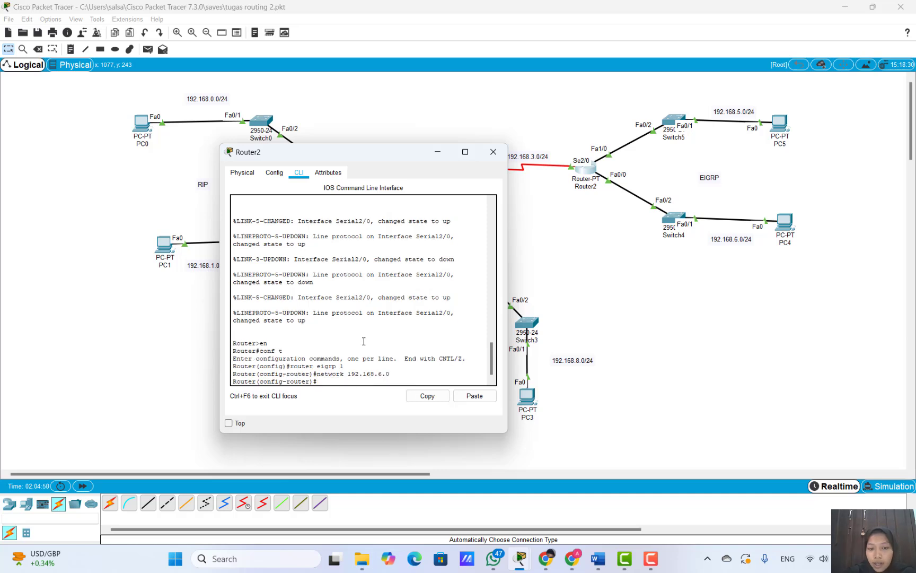
- Advertise the network 192.168.5.0 in Router2's EIGRP 1 by reusing the previous network command
key("Up")
key("BackSpace")
key("BackSpace")
key("BackSpace")
type("5.0")
key("Return")
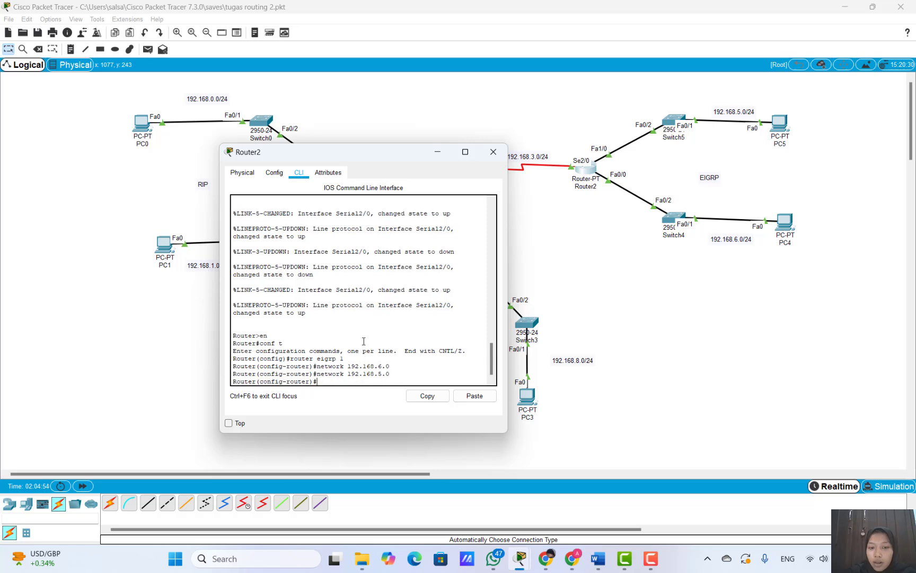
- Advertise the network 192.168.3.0 in Router2's EIGRP 1 by reusing the previous network command
key("Up")
key("BackSpace")
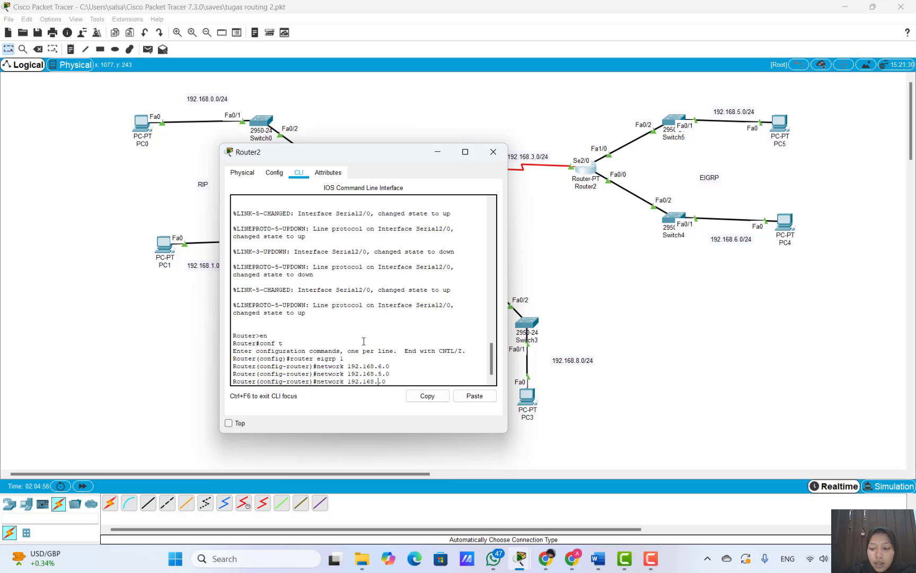
type("3")
key("Return")
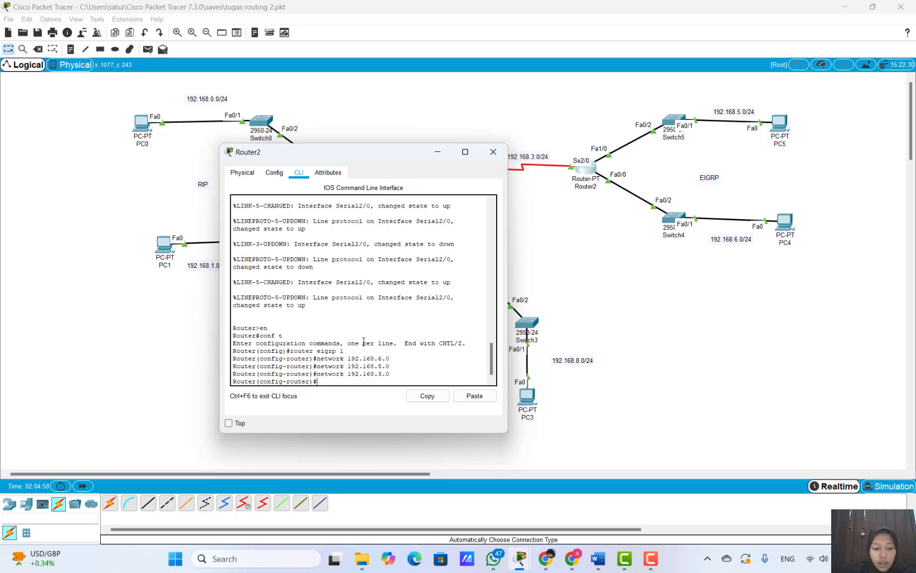
- Leave Router2's configuration mode with end and save its configuration with the write command
type("end")
key("Return")
type("wr")
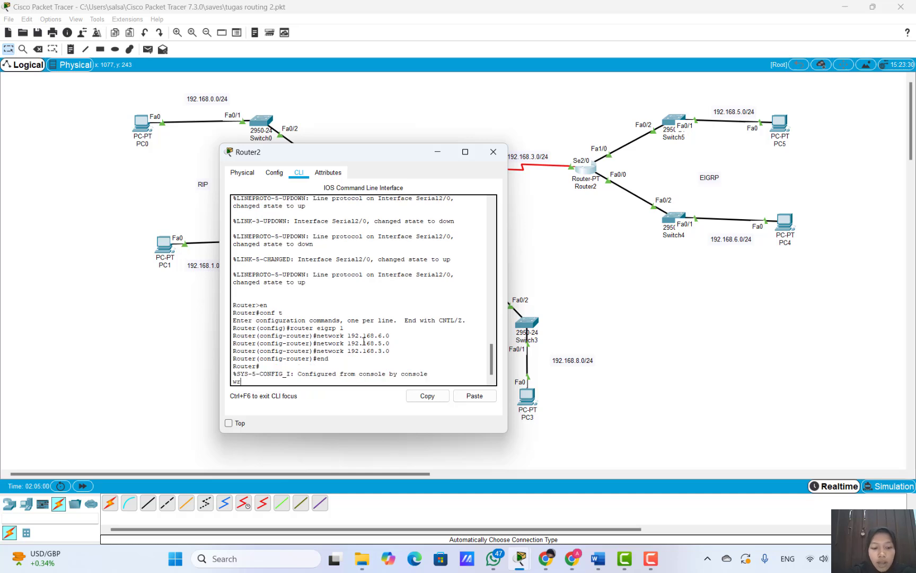
type("ite")
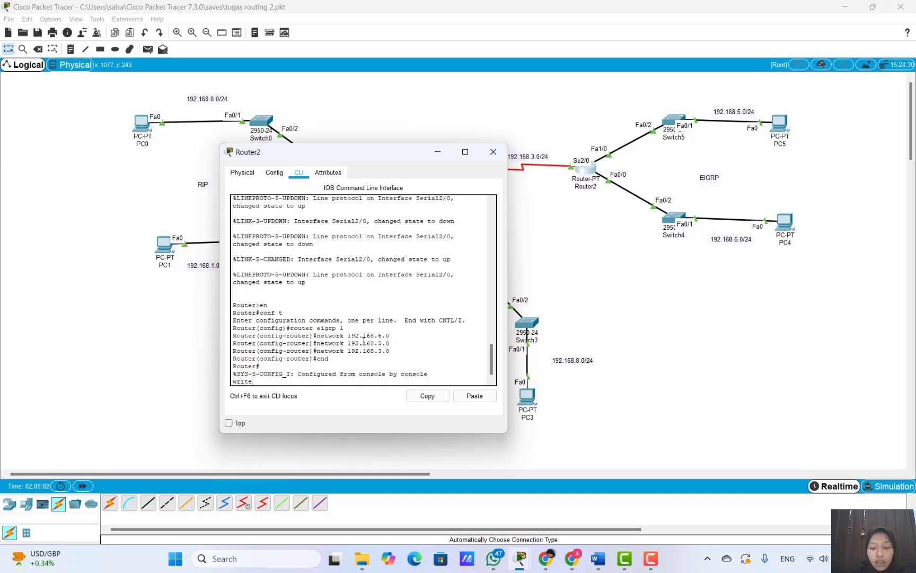
key("Return")
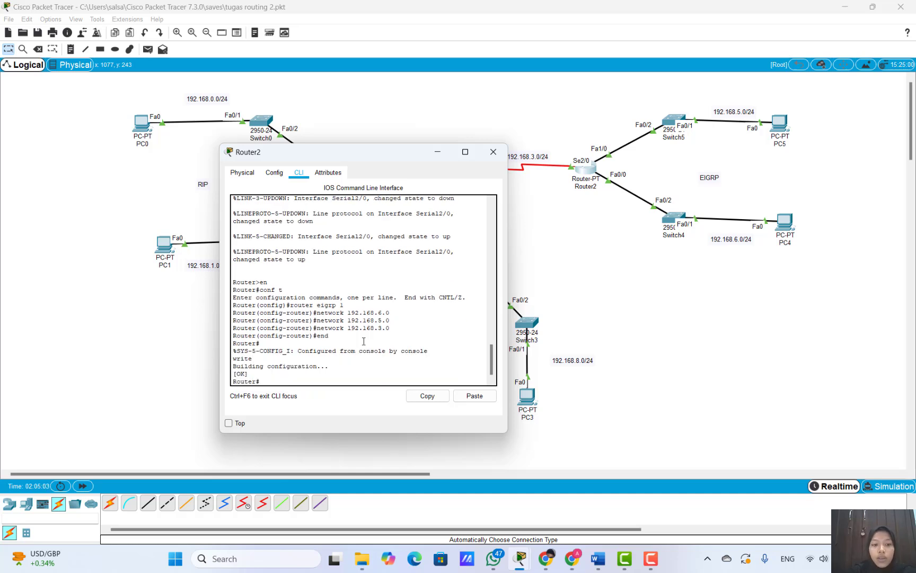
- Open Router3's command line, move its window clear of the OSPF area and return to global configuration mode with ex
left_click(568, 279)
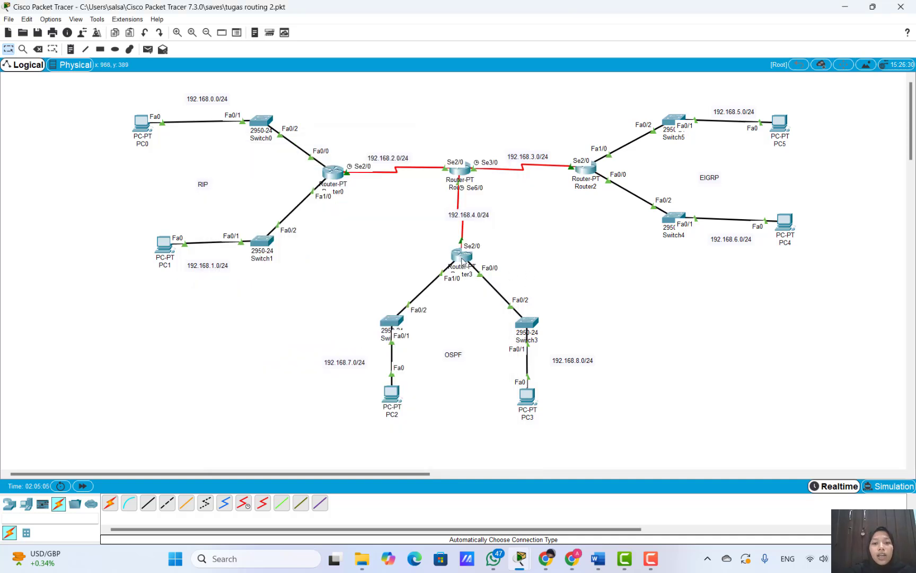
left_click(462, 260)
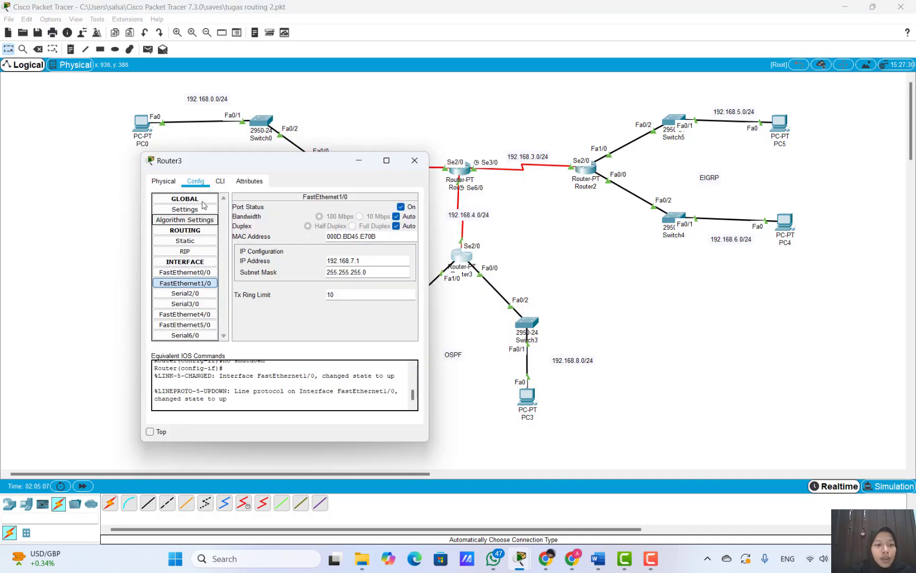
left_click(220, 182)
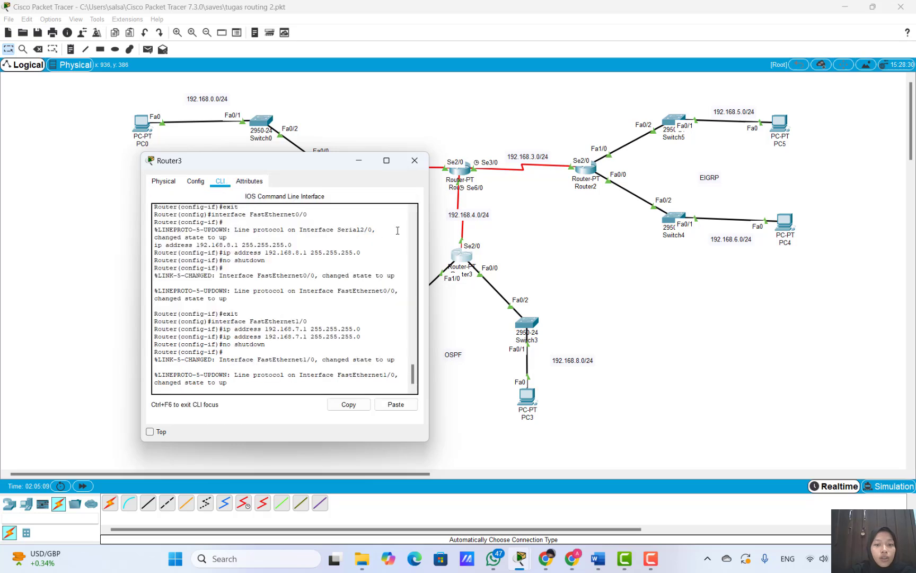
left_click_drag(306, 157, 240, 151)
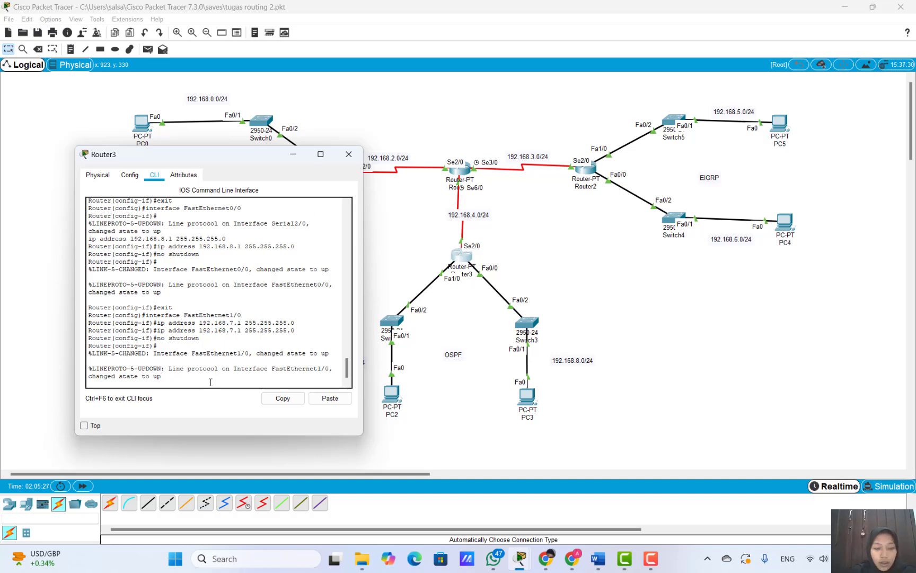
key("Return")
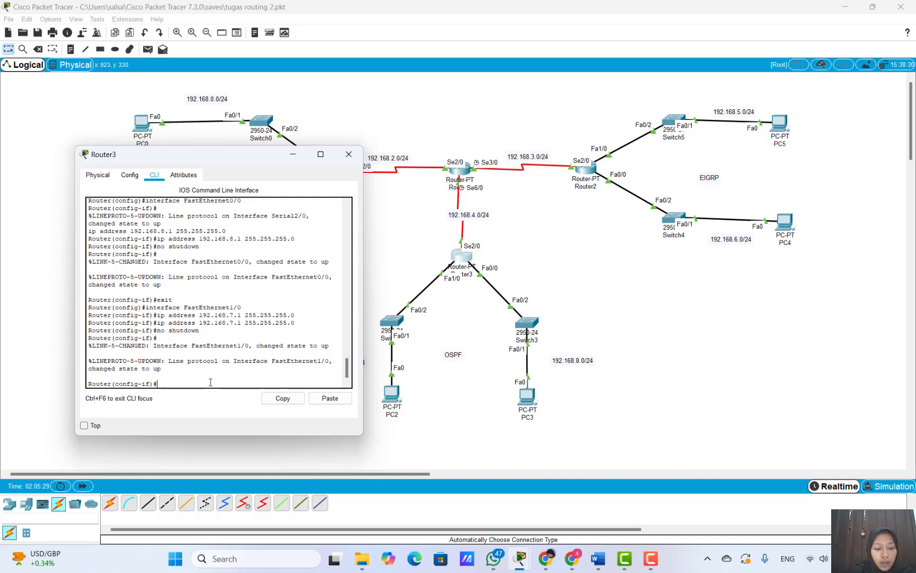
type("ex")
key("Return")
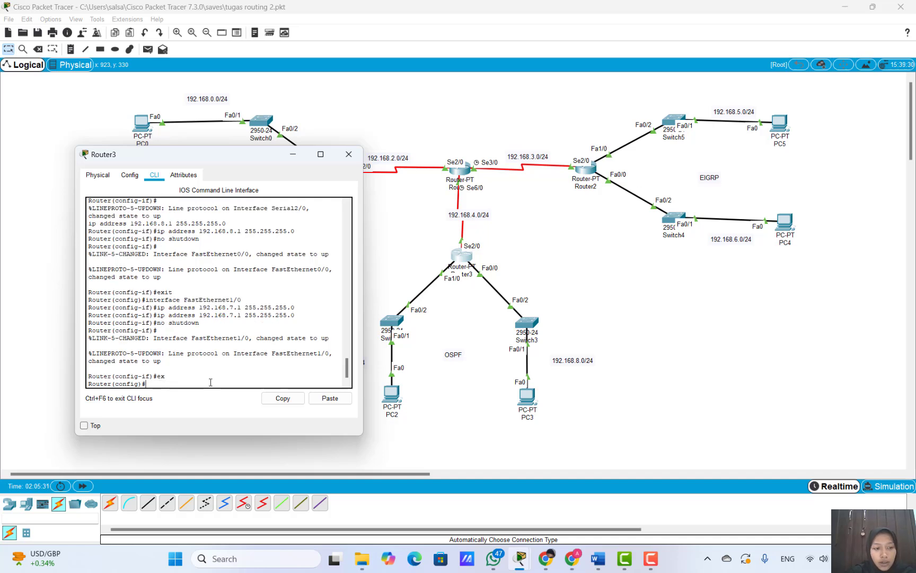
- Enable OSPF with process ID 1 on Router3
type("router")
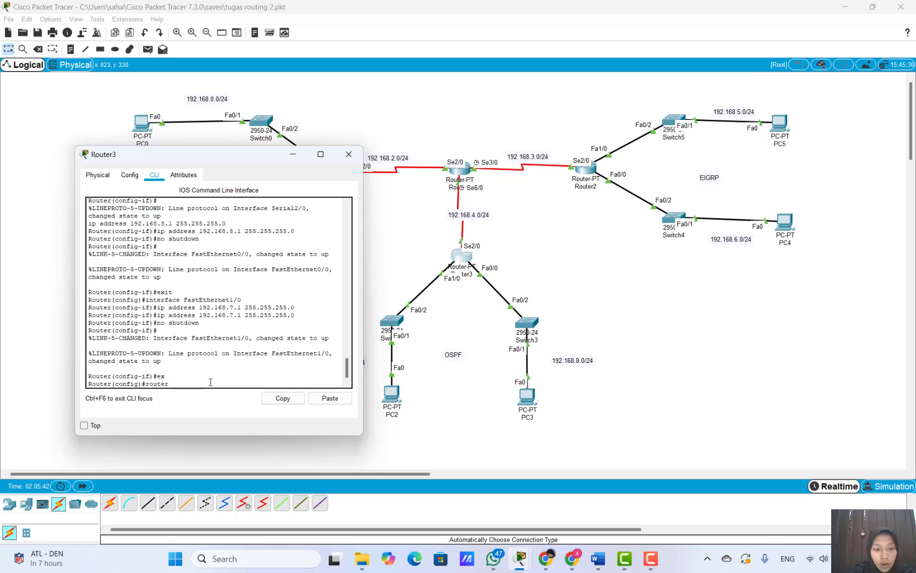
type("isp")
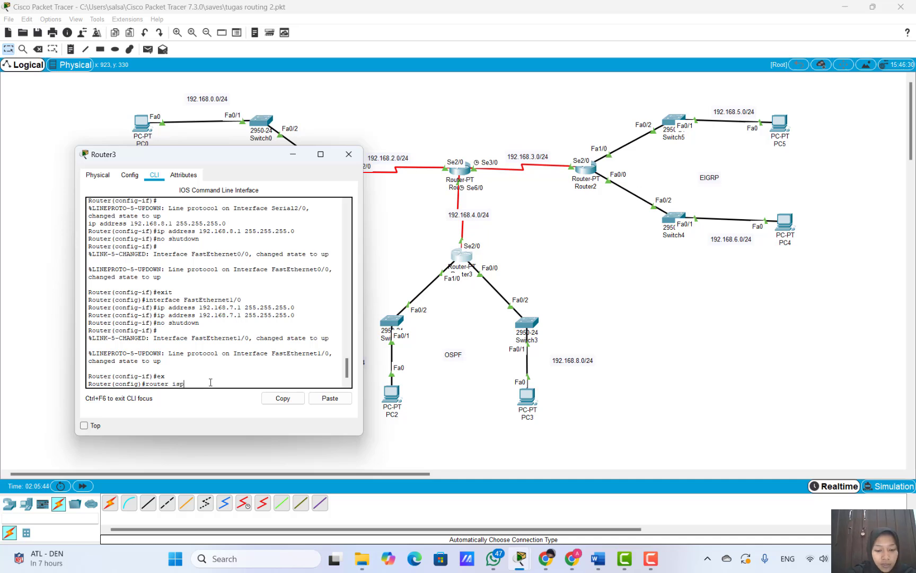
type("f 1")
key("BackSpace")
key("BackSpace")
key("BackSpace")
key("BackSpace")
key("BackSpace")
key("BackSpace")
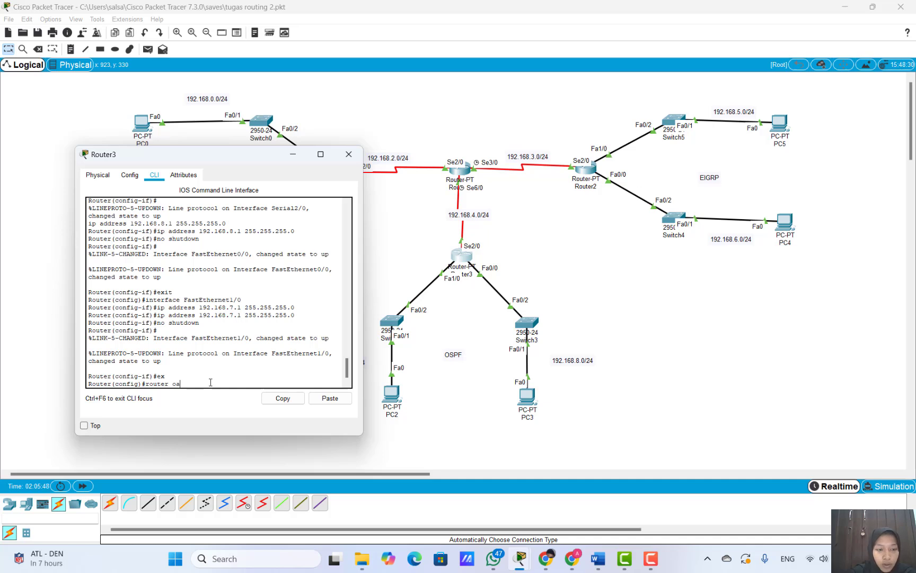
key("BackSpace")
type("spf 1")
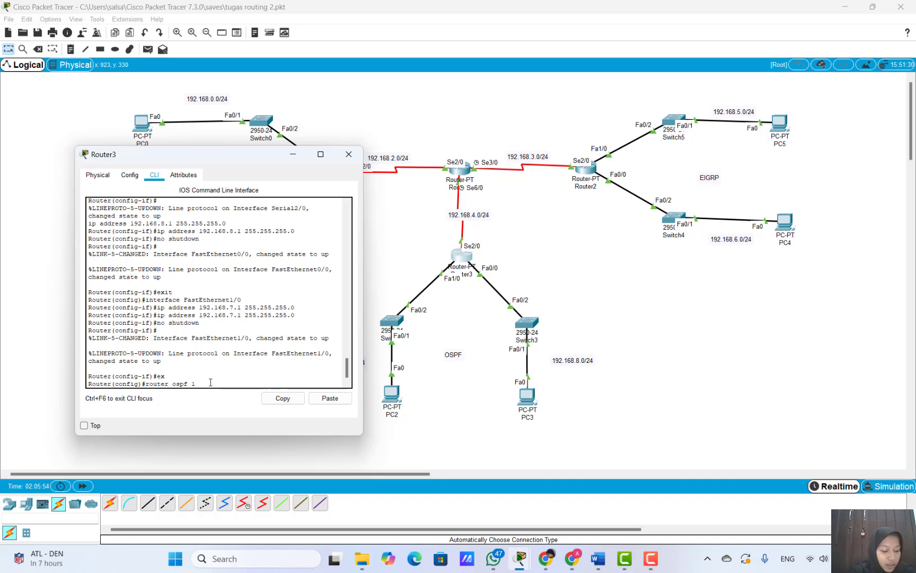
key("Return")
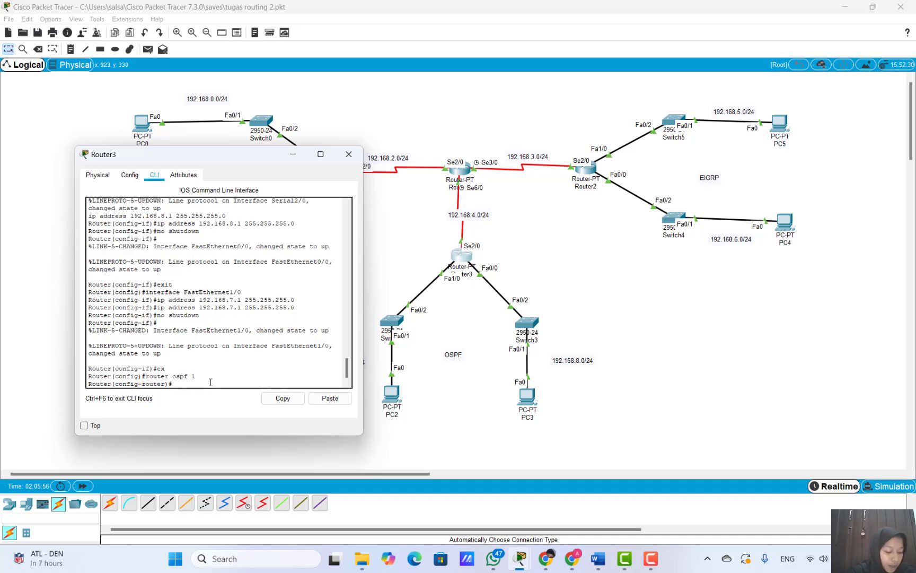
- Try to advertise the network as 192.168.0 with wildcard mask 0.0.0.255 in area 0 of Router3's OSPF 1
type("net")
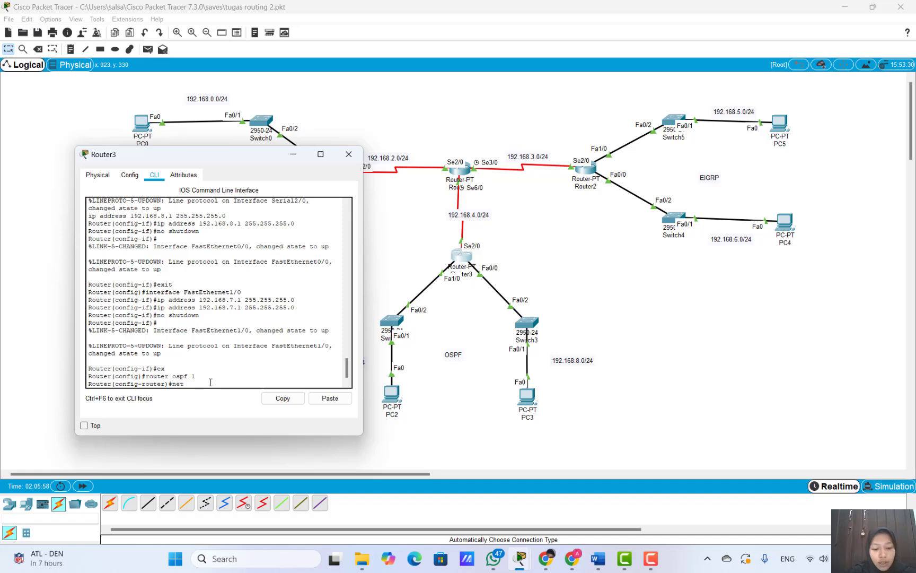
type("work")
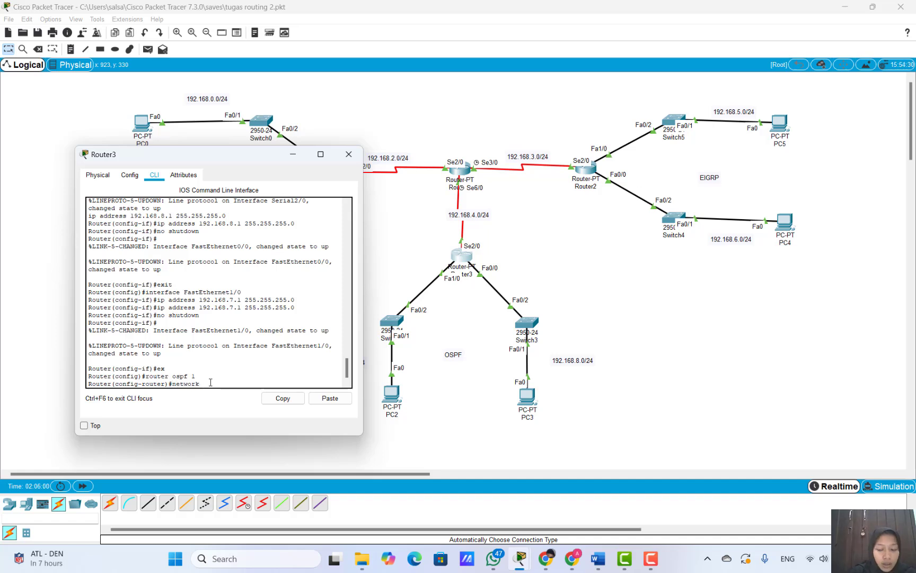
type(" 192.168")
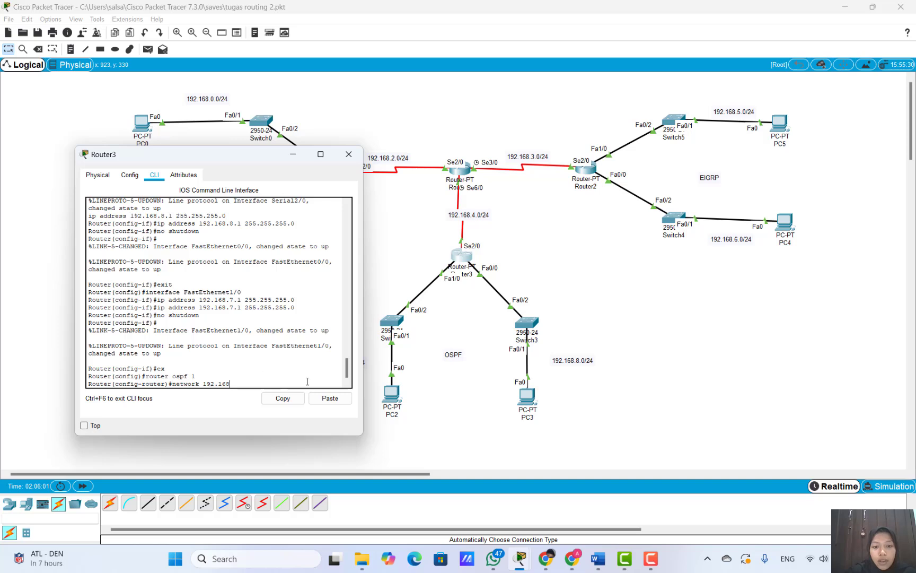
left_click(503, 305)
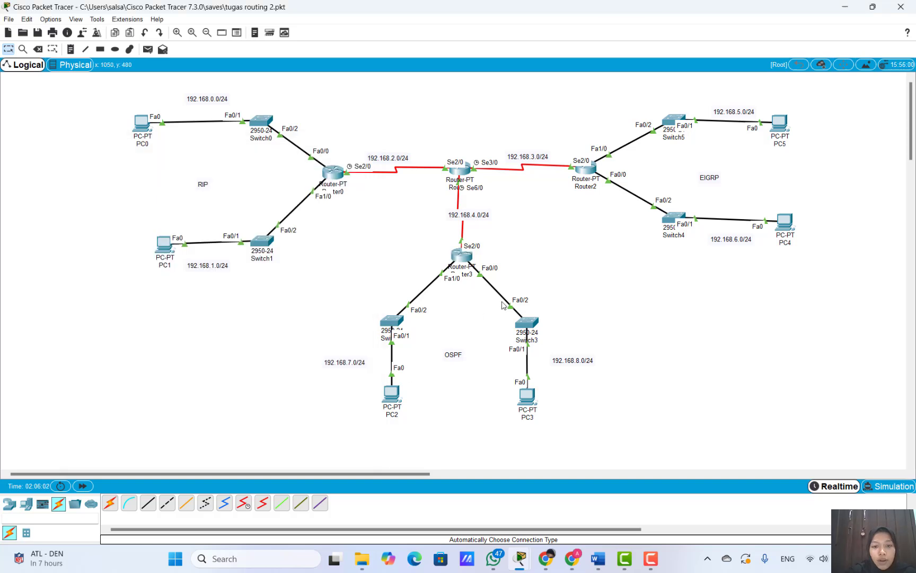
left_click(459, 255)
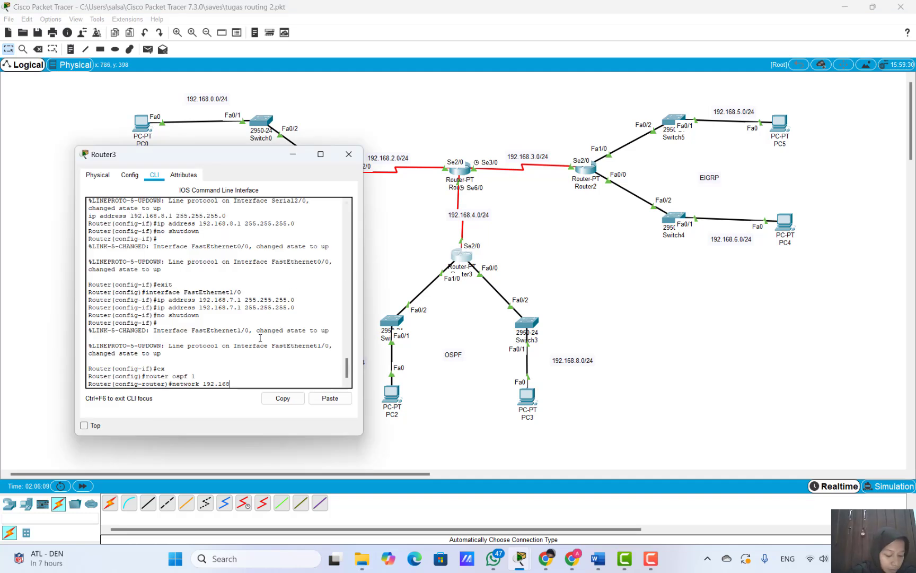
type(".0")
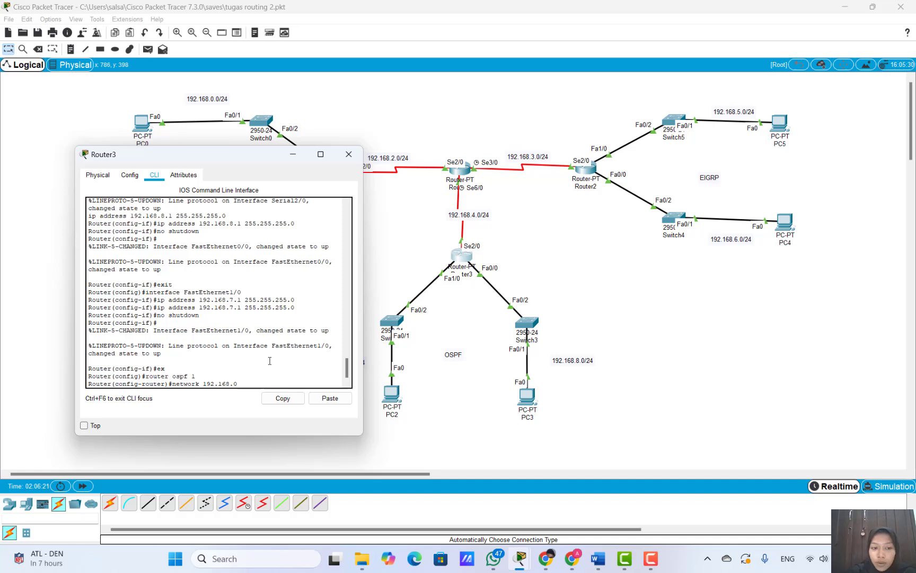
type("0")
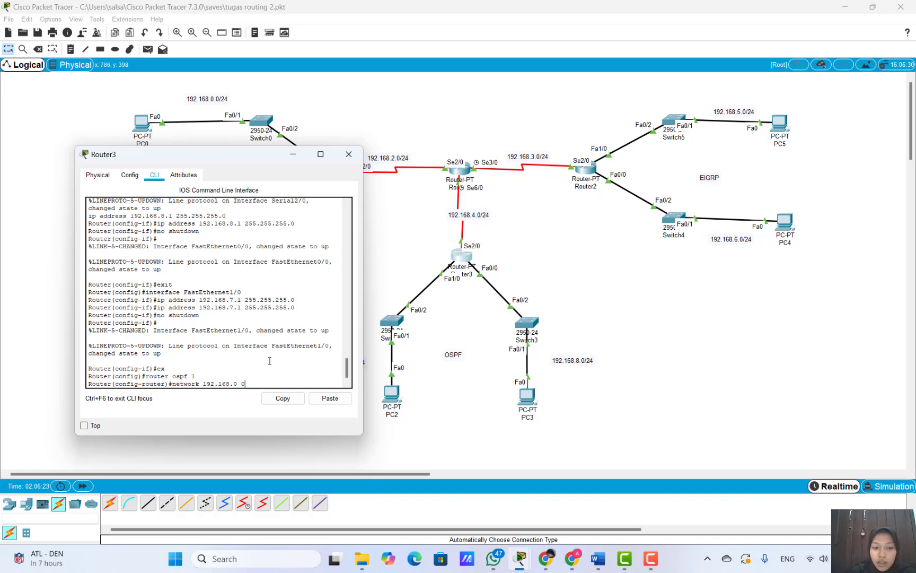
type(".0.0.255 area ")
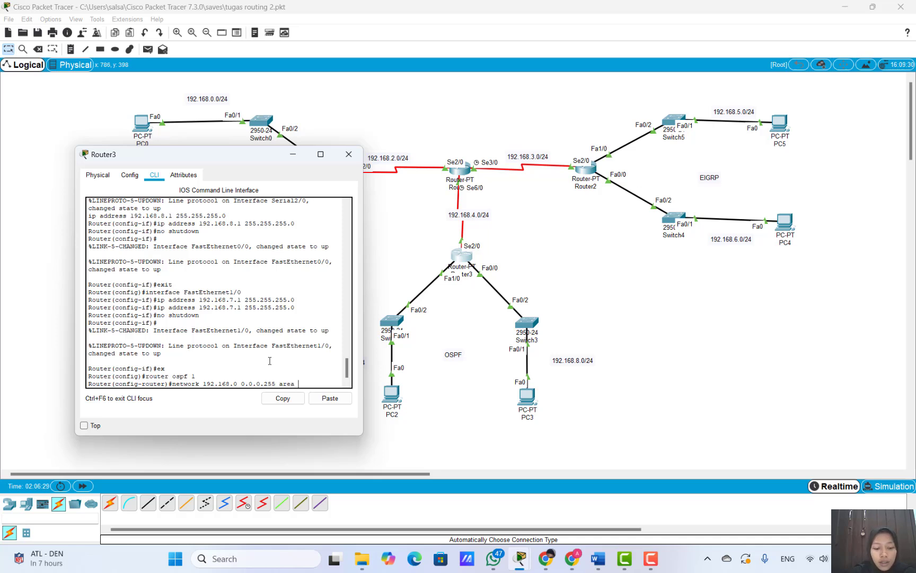
type("0")
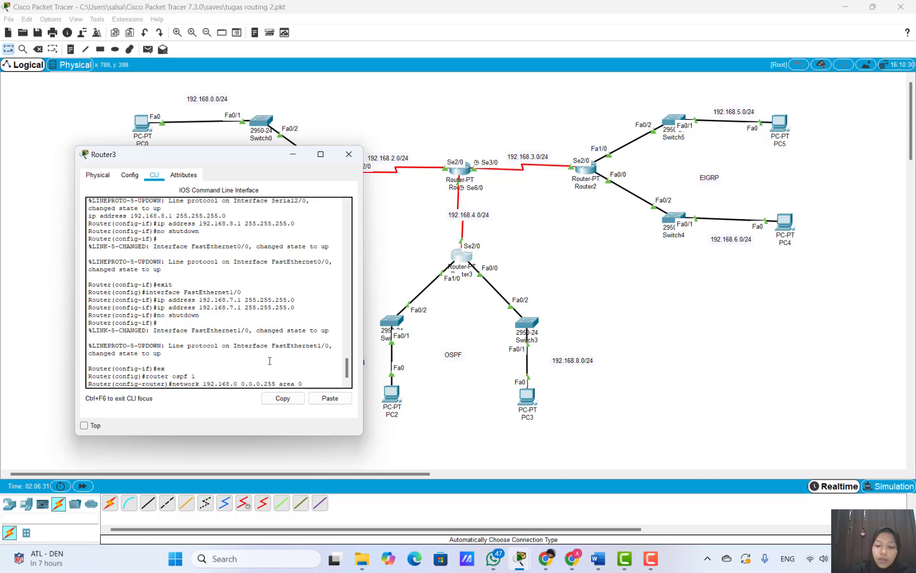
key("Return")
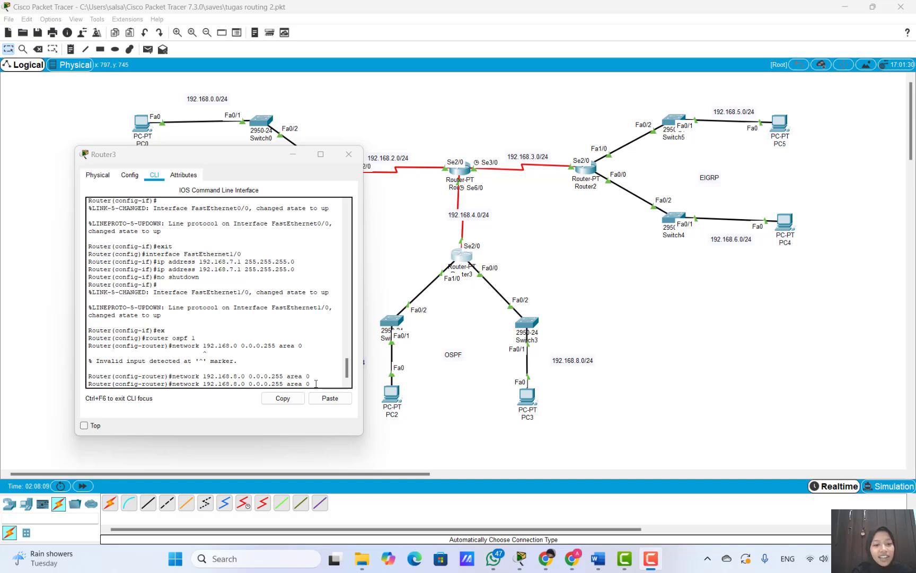
- Advertise the network 192.168.7.0 with wildcard mask 0.0.0.255 in area 0 by editing the recalled network command on Router3
left_click(248, 383)
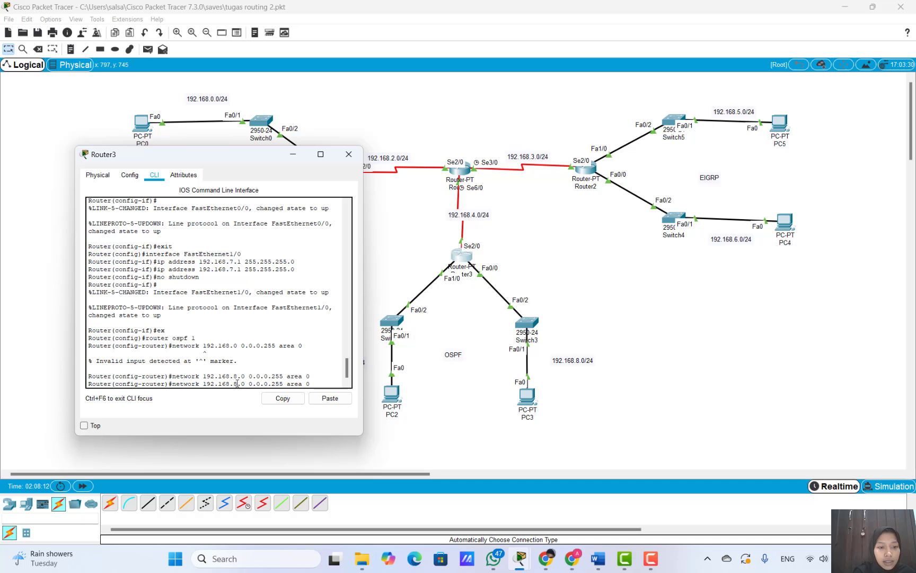
key("BackSpace")
type("7")
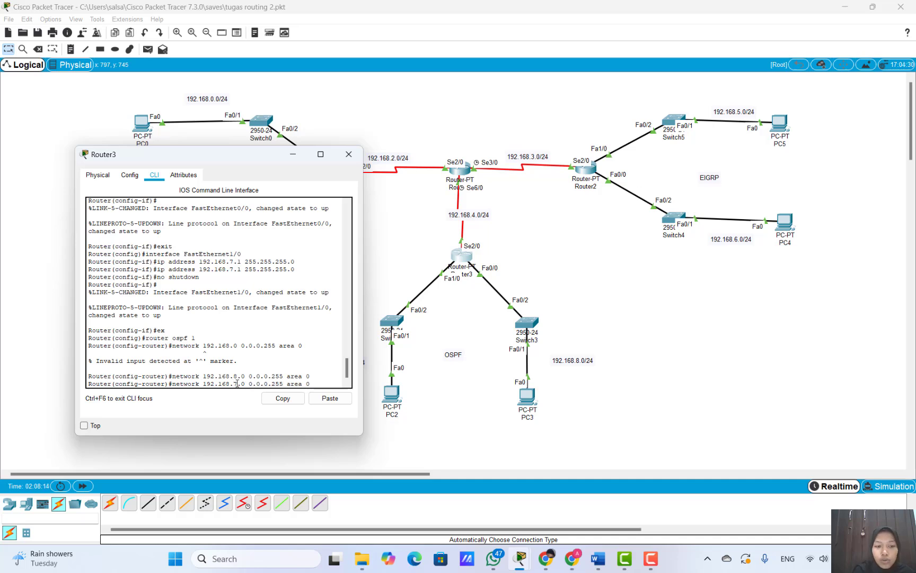
key("Return")
- Reuse the previous network command to advertise 192.168.4.0 with wildcard mask 0.0.0.255 in area 0 of Router3's OSPF 1
key("Up")
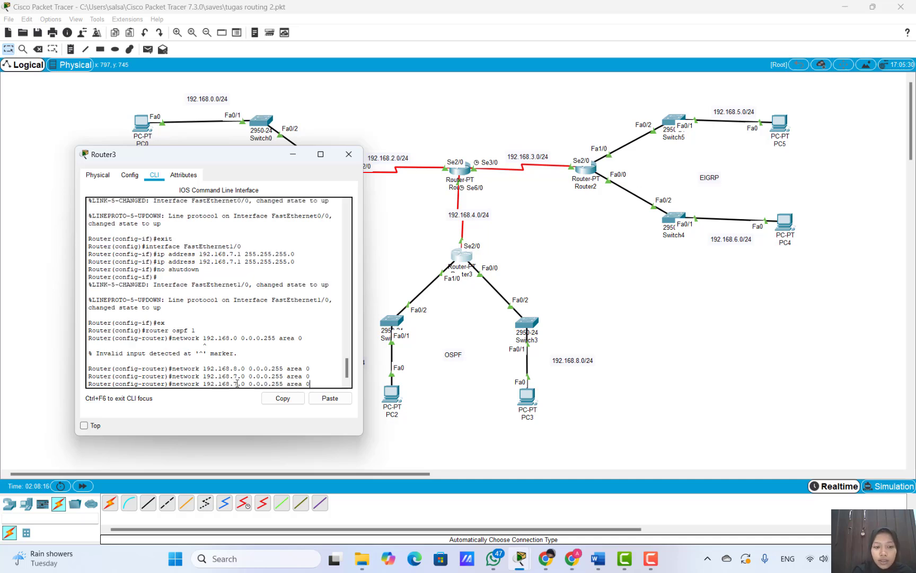
key("Left")
key("Left")
key("Left")
key("Left")
key("Left")
key("Left")
key("Left")
key("Left")
key("Left")
key("Left")
key("Left")
key("Left")
key("Left")
key("Left")
key("Left")
key("Left")
key("Left")
key("BackSpace")
type("4")
key("Return")
- Leave Router3's configuration mode with end and save its configuration with the write command
type("end")
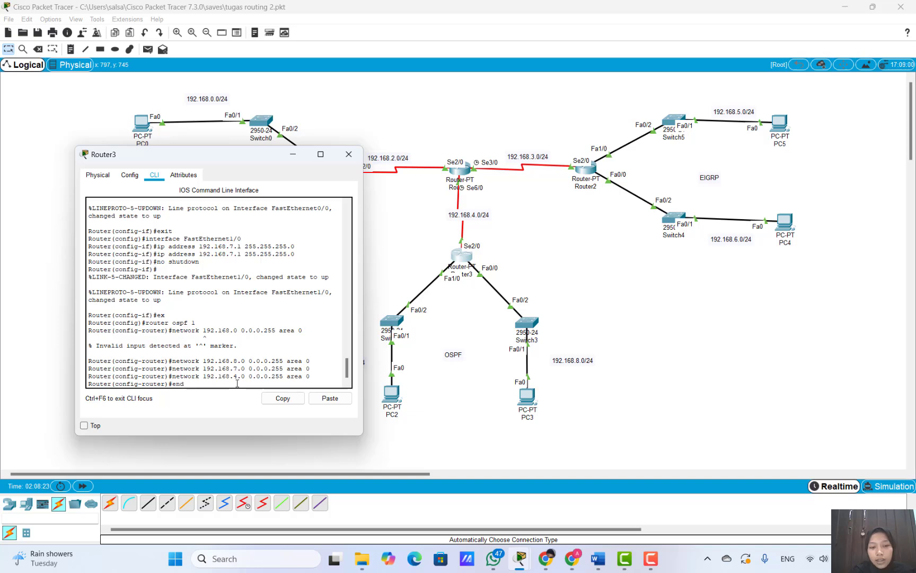
key("Return")
type("write")
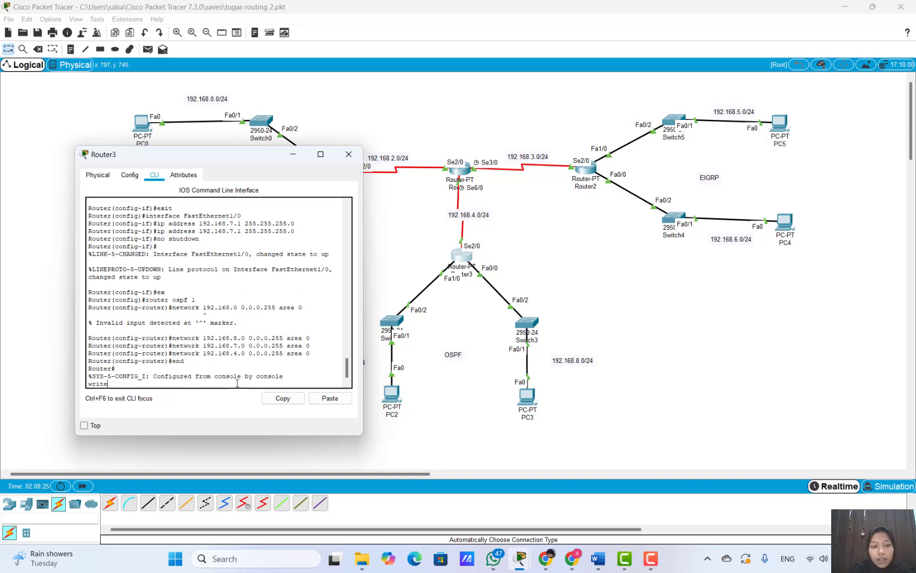
key("Return")
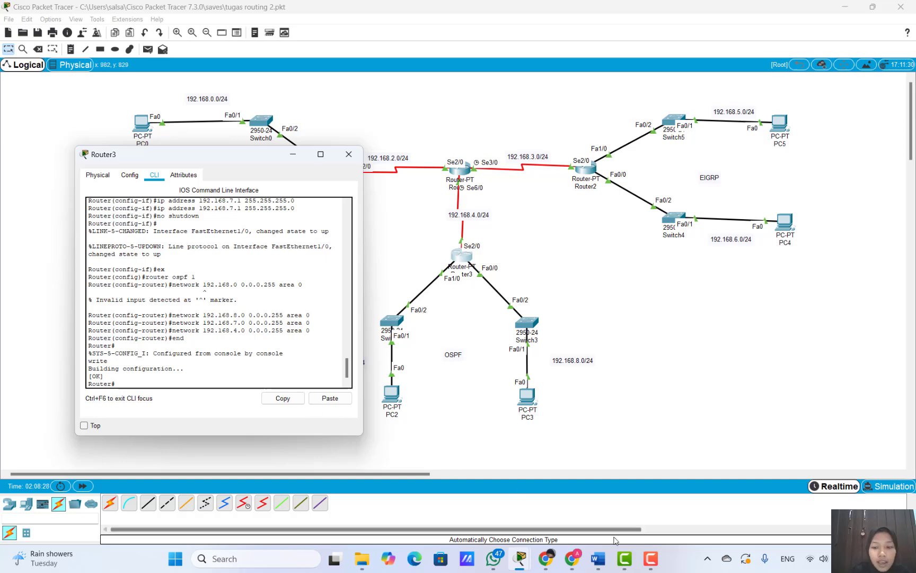
- Send a simple PDU from PC2 to PC3 and fire it again from the PDU list
left_click(682, 339)
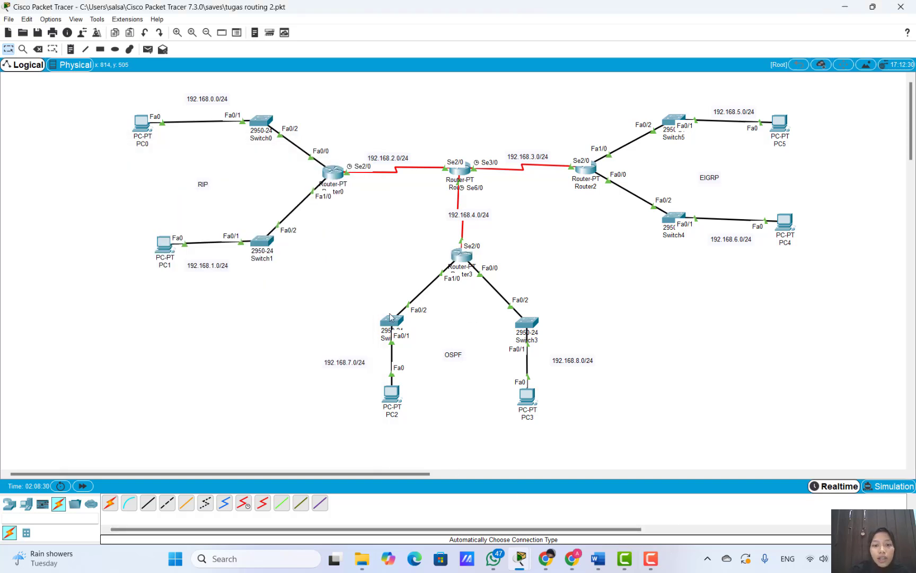
key("p")
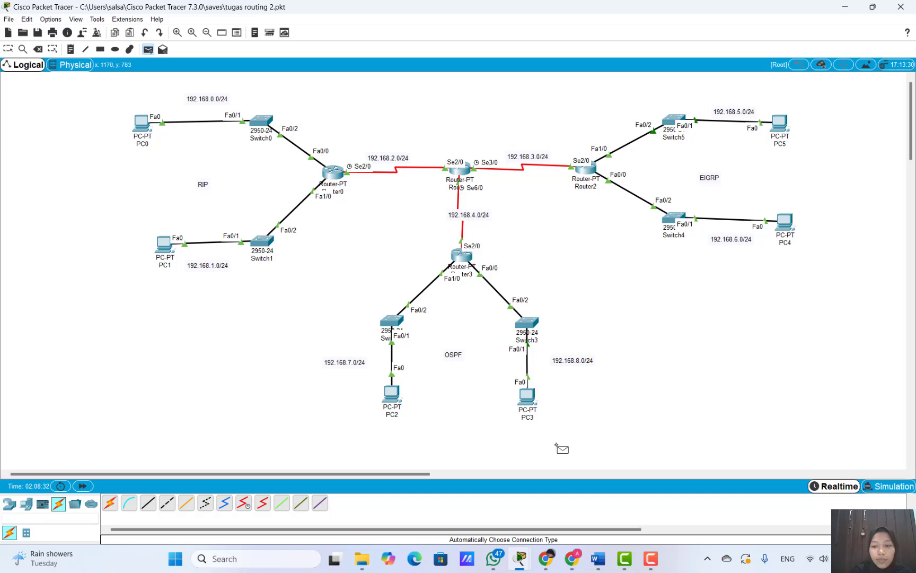
left_click(391, 395)
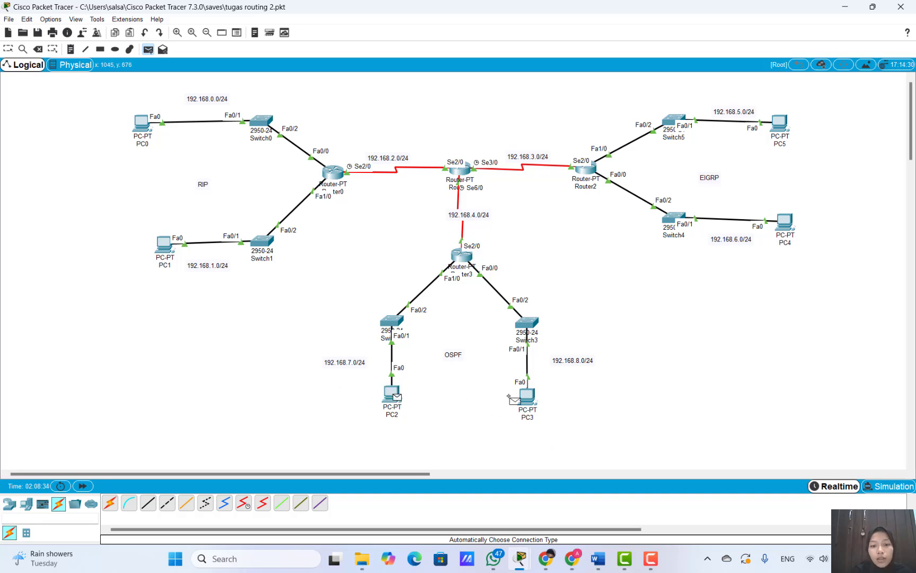
left_click(528, 399)
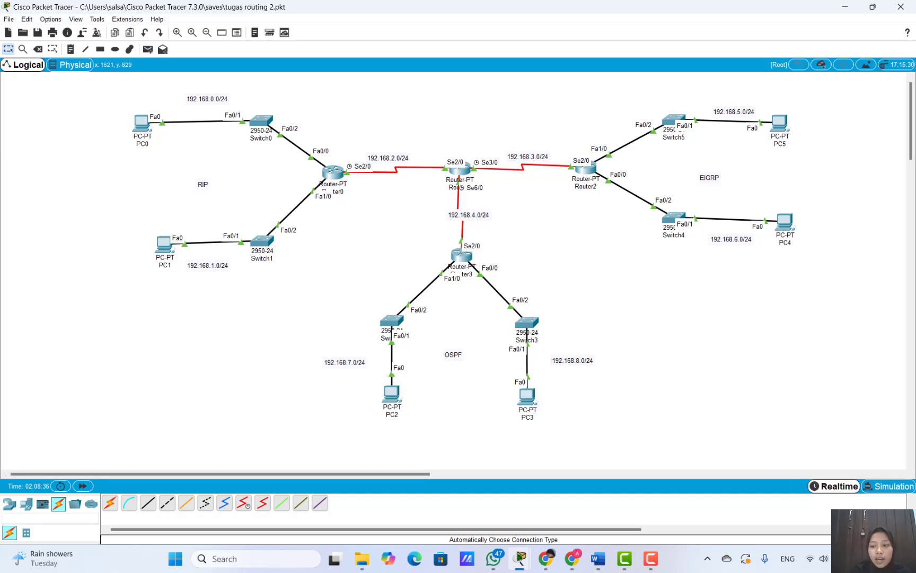
left_click(912, 501)
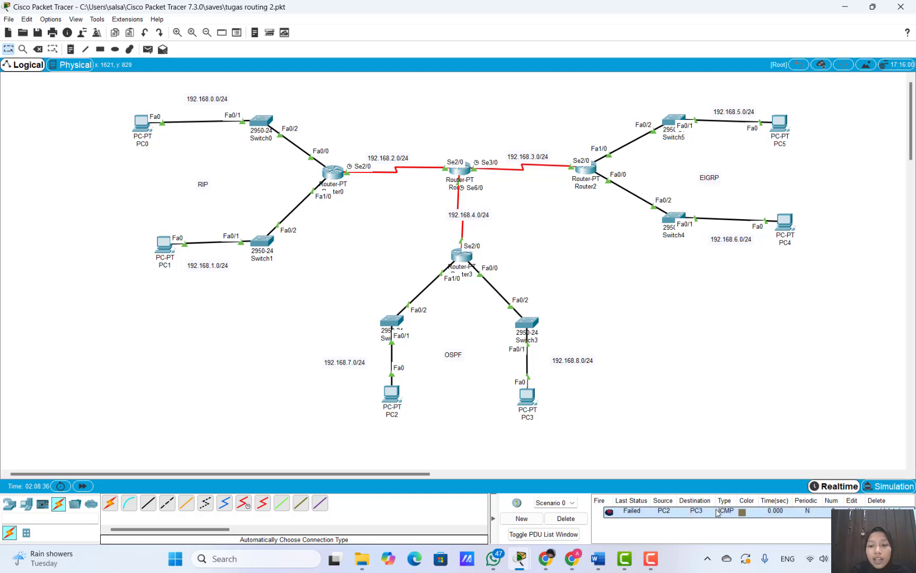
double_click(610, 512)
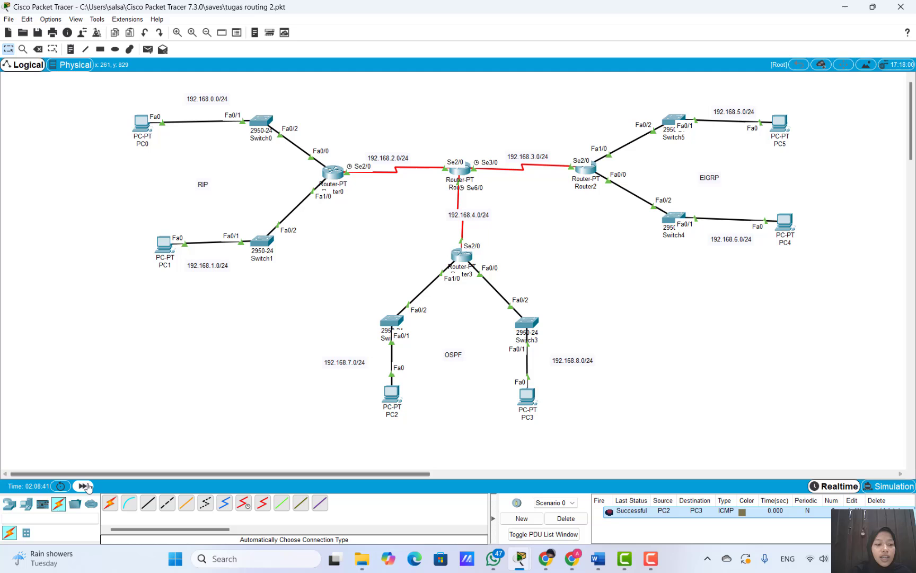
- Fast-forward the network time, then send a simple PDU from PC1 to PC0 and fire it again
left_click(83, 486)
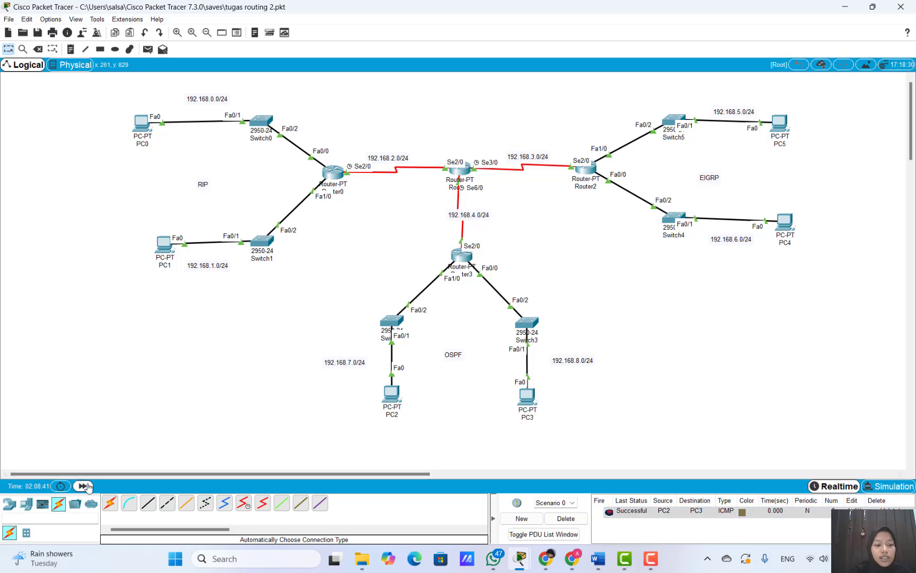
left_click(148, 49)
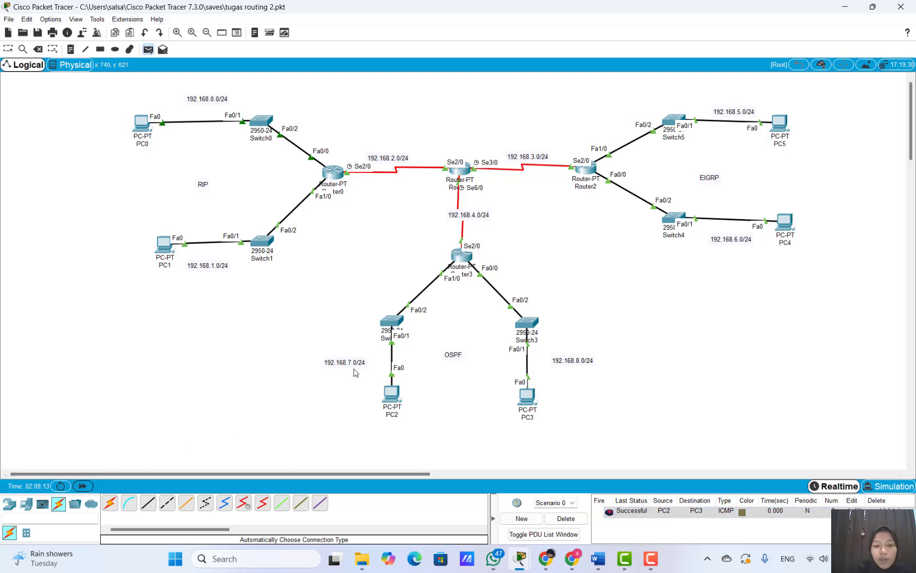
left_click(170, 242)
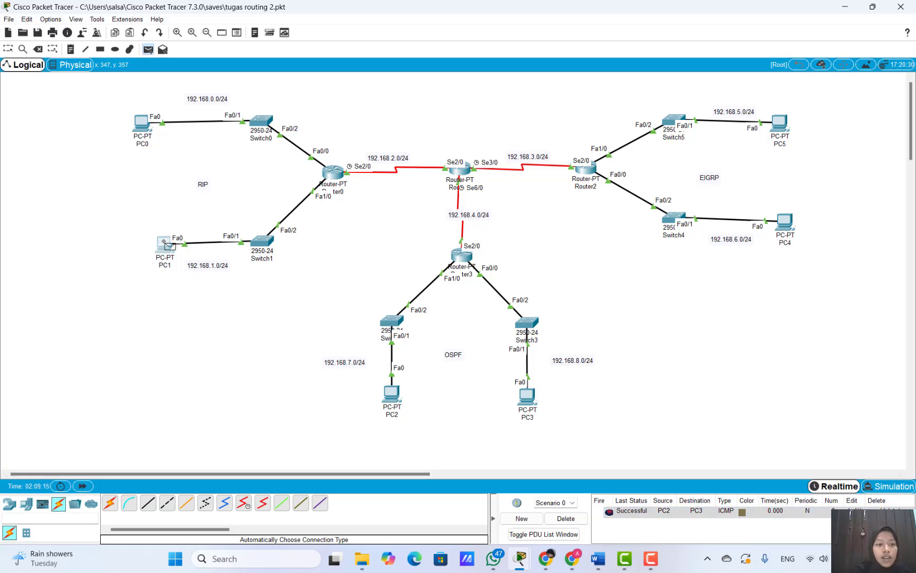
left_click(141, 123)
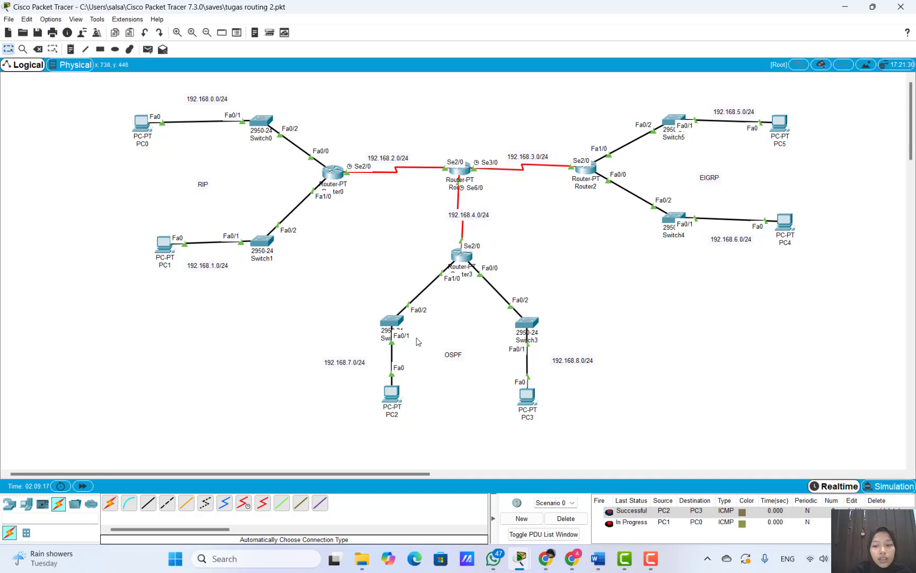
left_click(612, 527)
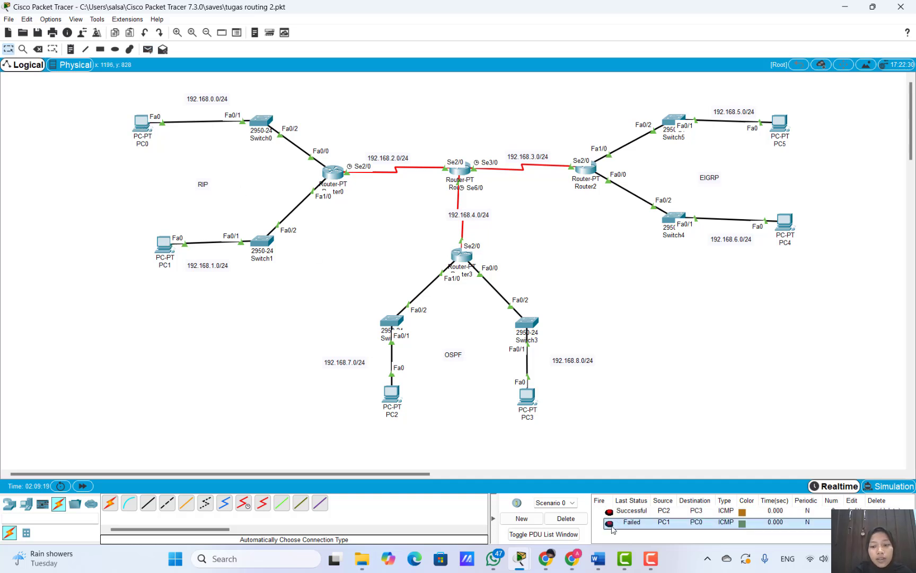
left_click(610, 524)
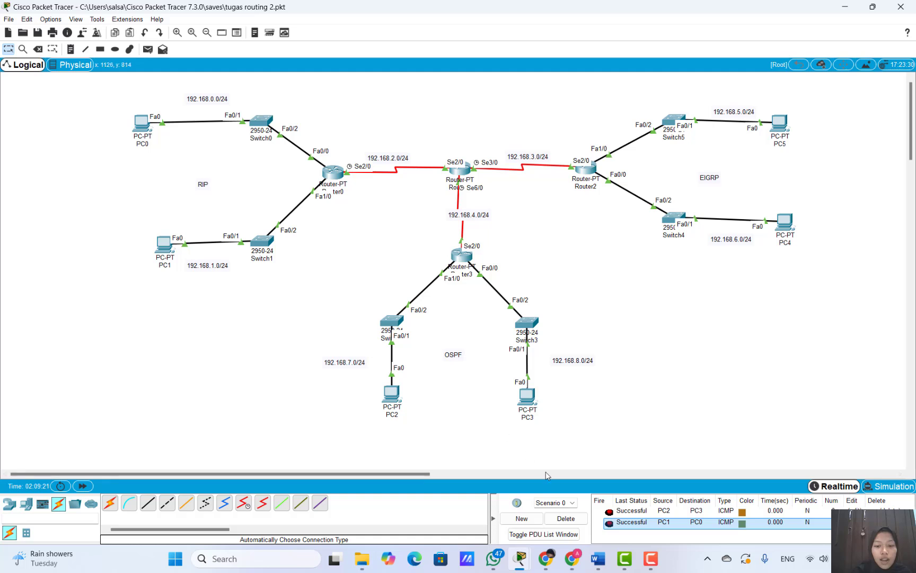
- Clear the scenario's PDUs, test Router3 to Router0 with a simple PDU fired repeatedly, and delete that test as well
left_click(566, 518)
key("p")
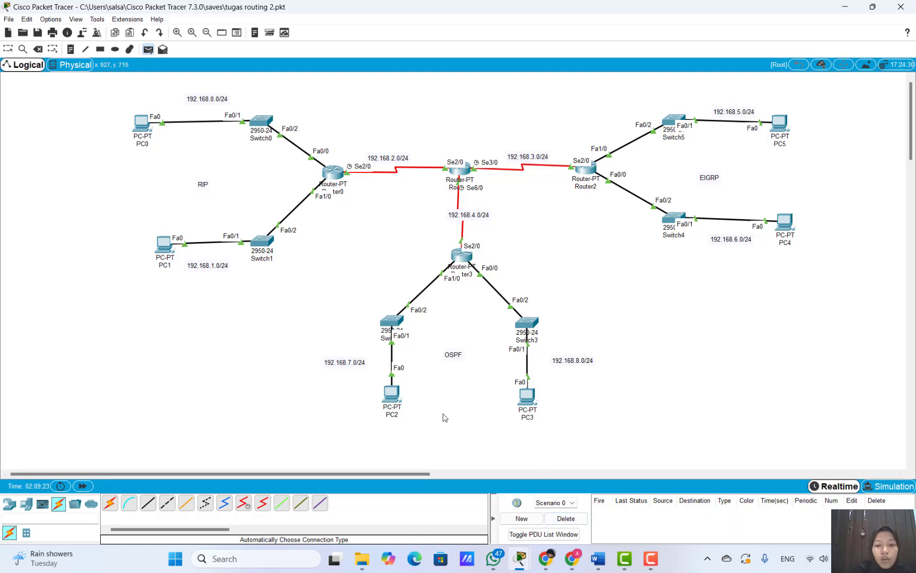
left_click(461, 255)
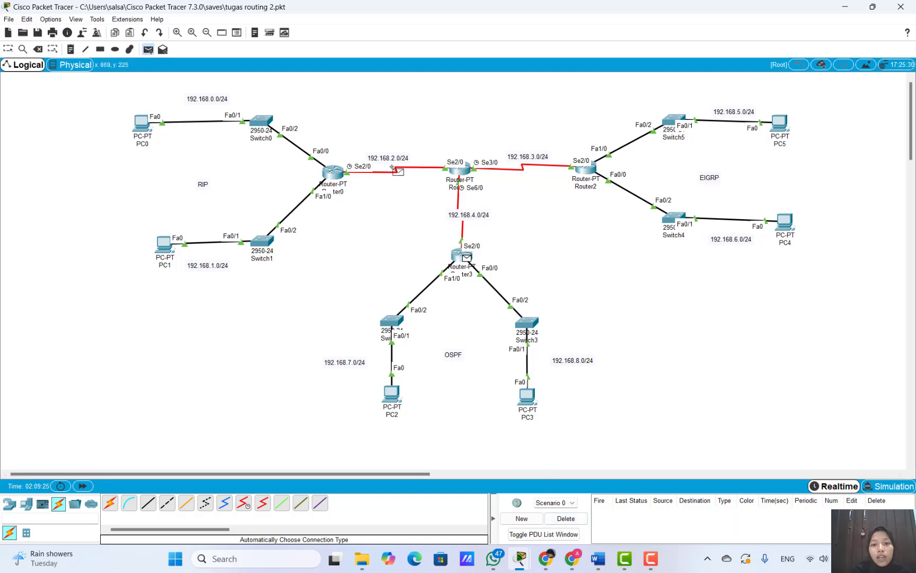
left_click(333, 172)
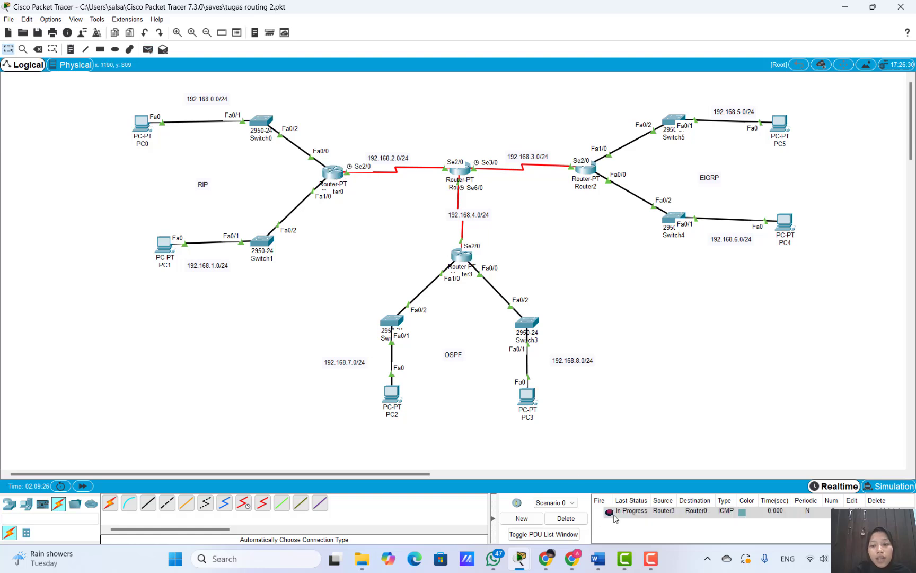
left_click(613, 512)
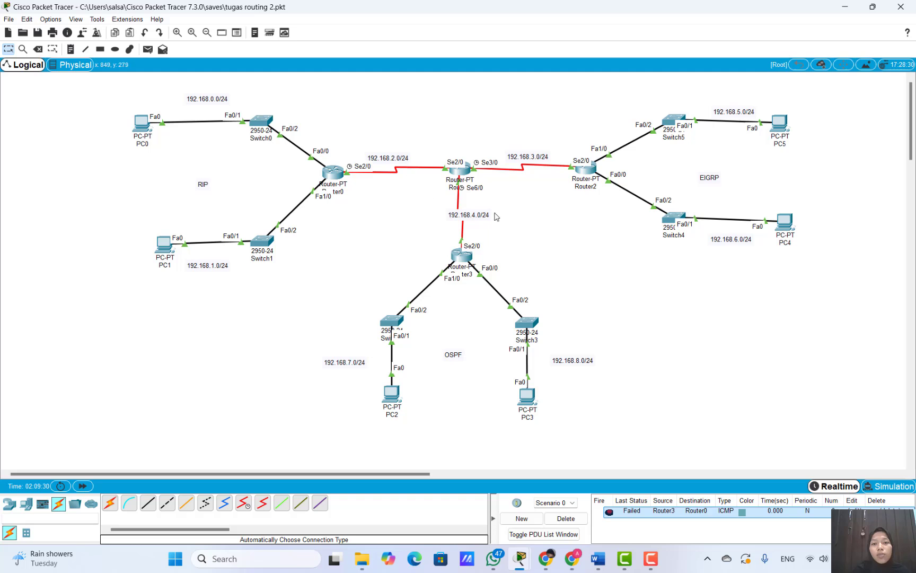
left_click(566, 518)
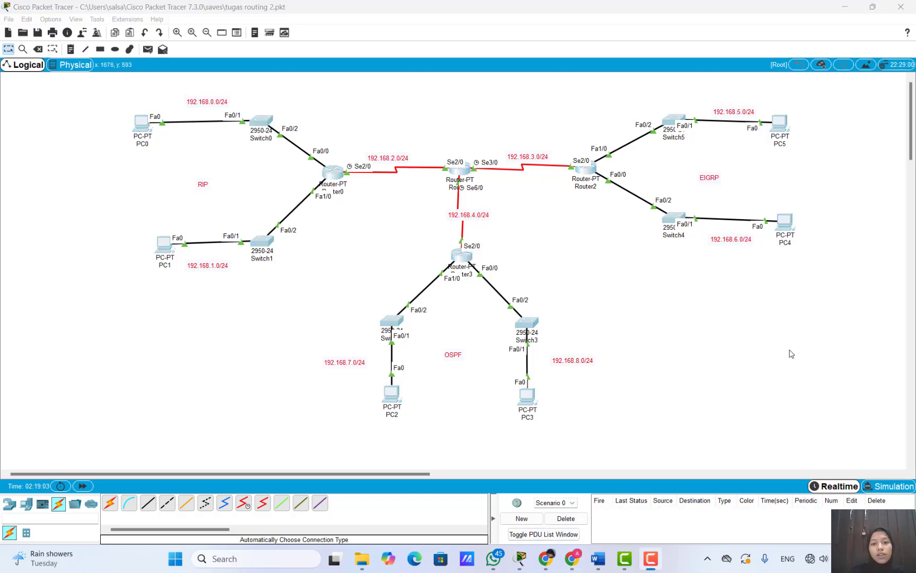
- Open Router1's command line and enter global configuration mode with en and conf t
left_click(548, 275)
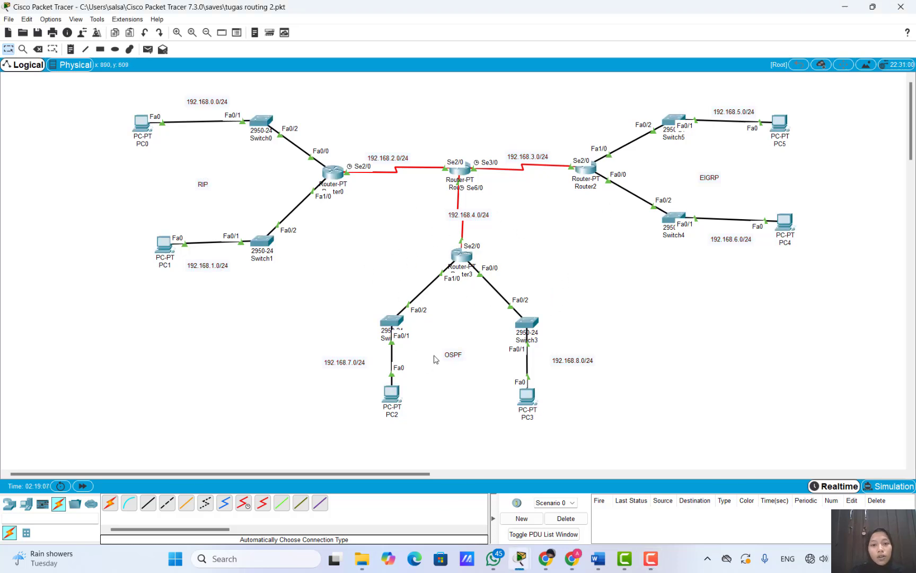
left_click(461, 168)
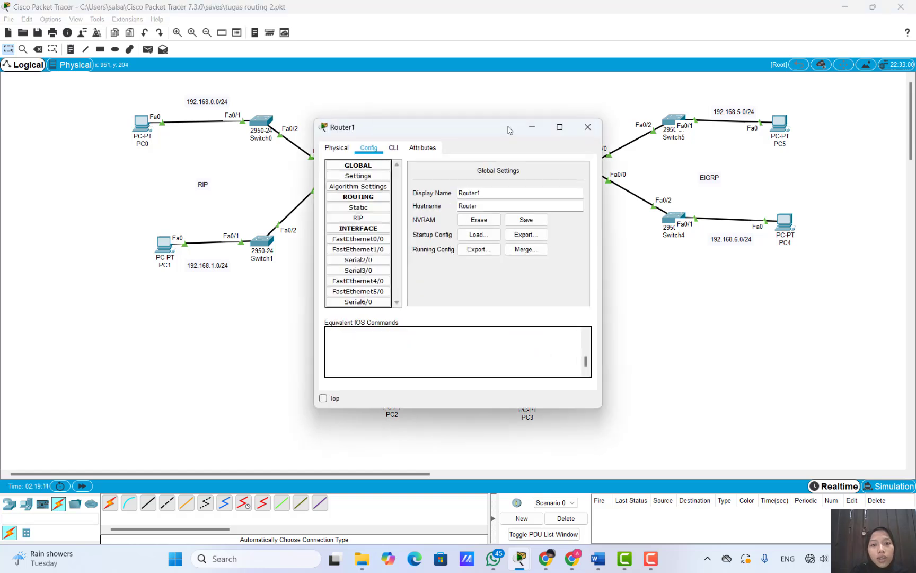
left_click(393, 148)
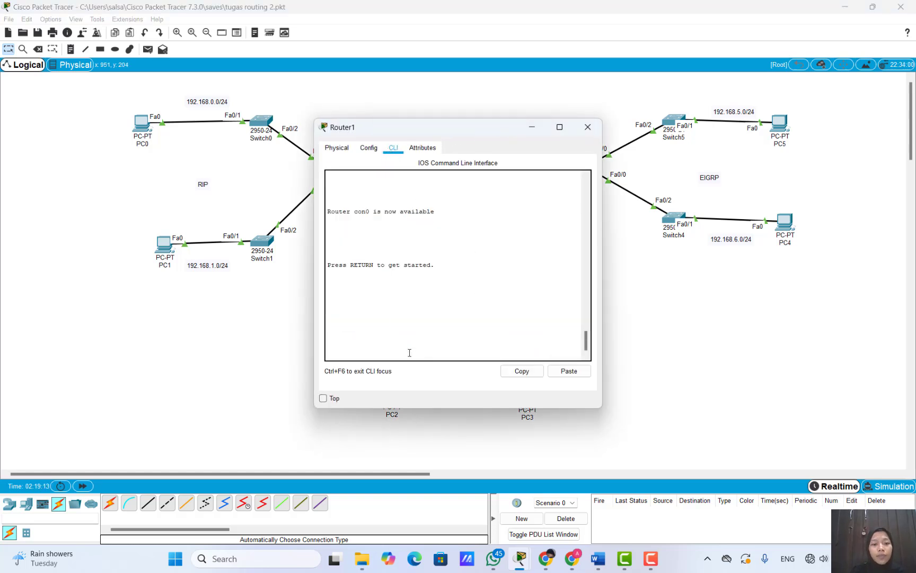
key("Return")
type("en")
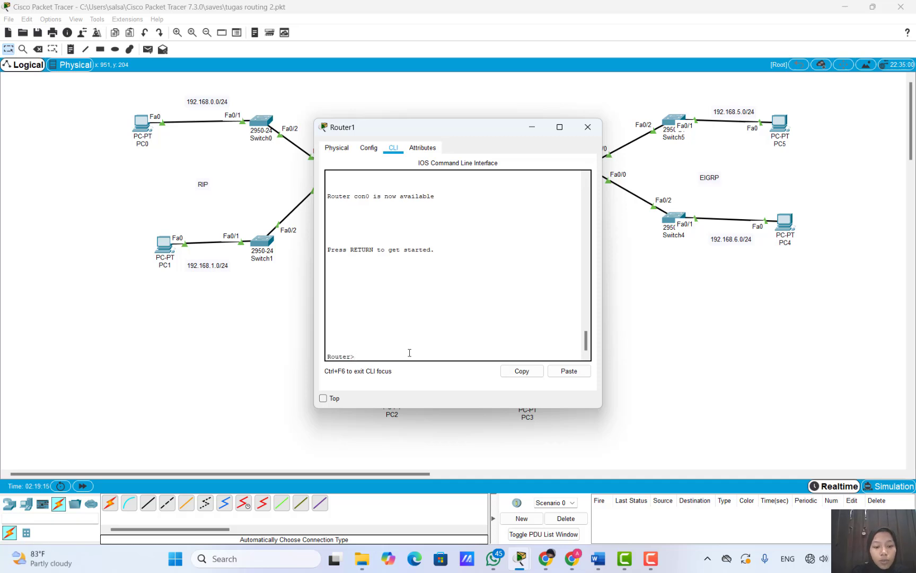
key("Return")
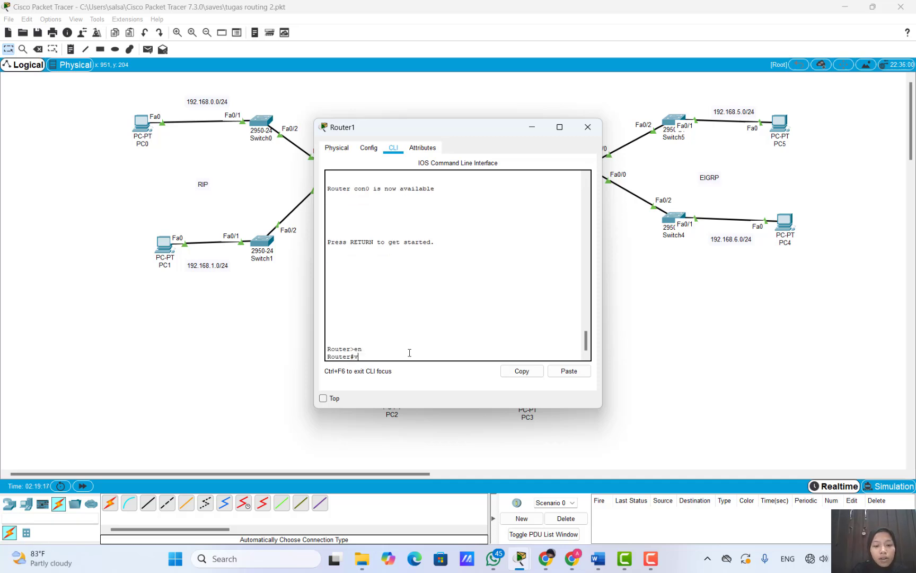
type("conf")
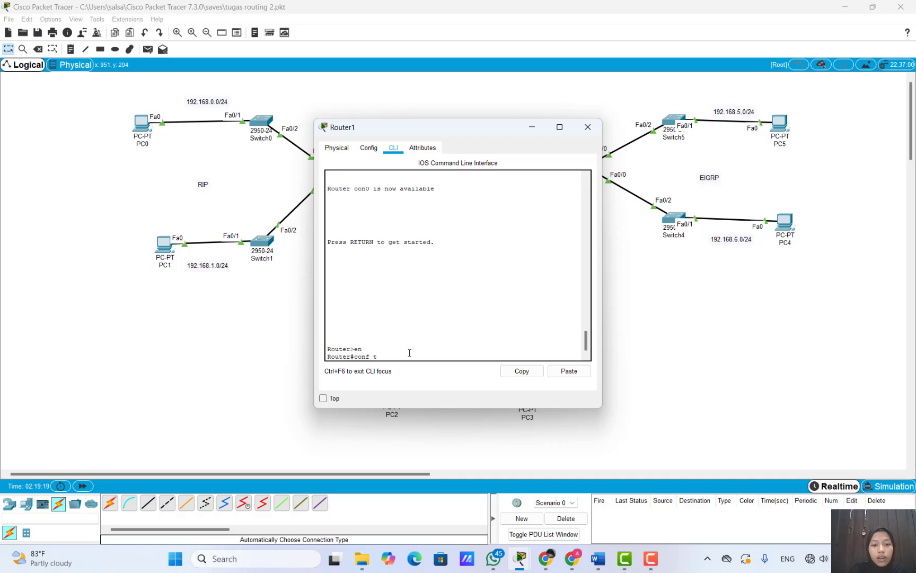
type(" t")
key("Return")
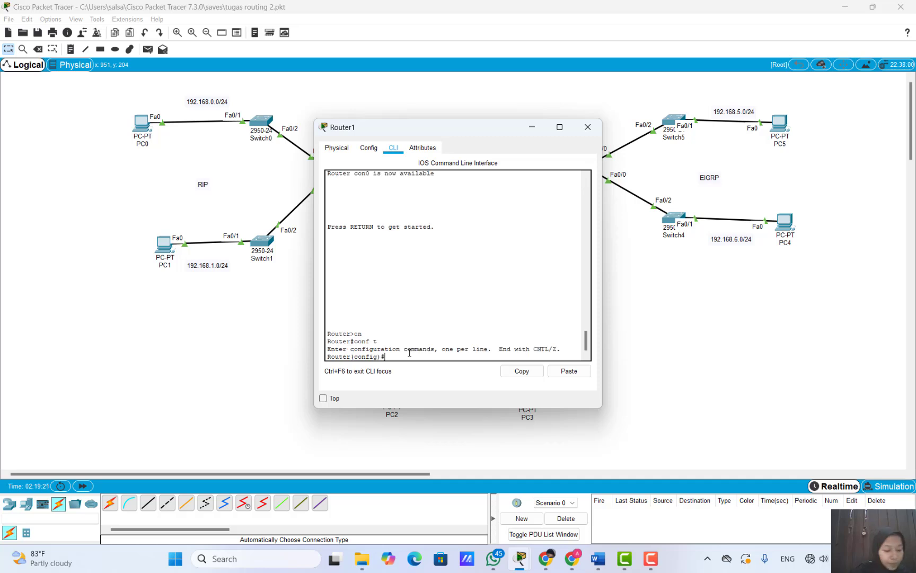
- Enter RIP configuration on Router1 with router rip and advertise the network 192.168.2.0
type("ro")
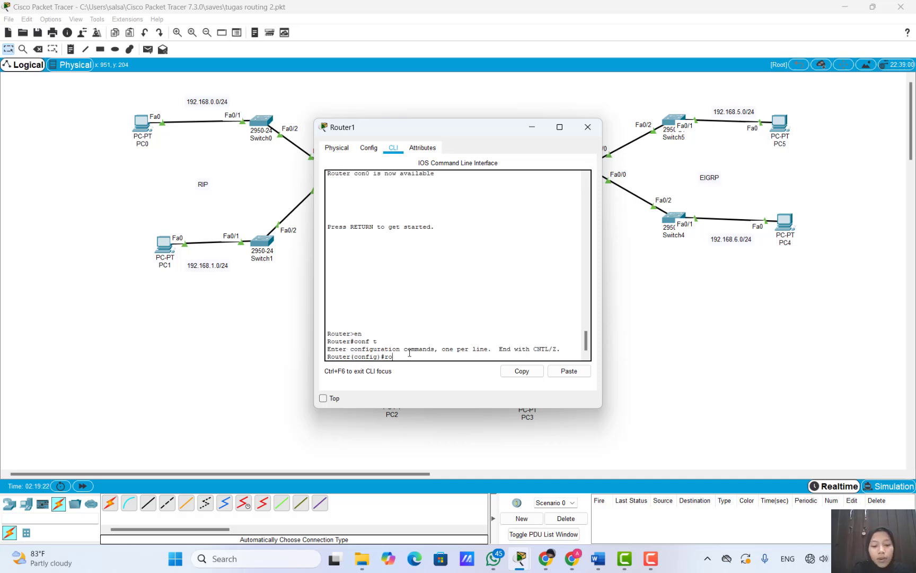
type("uter ri")
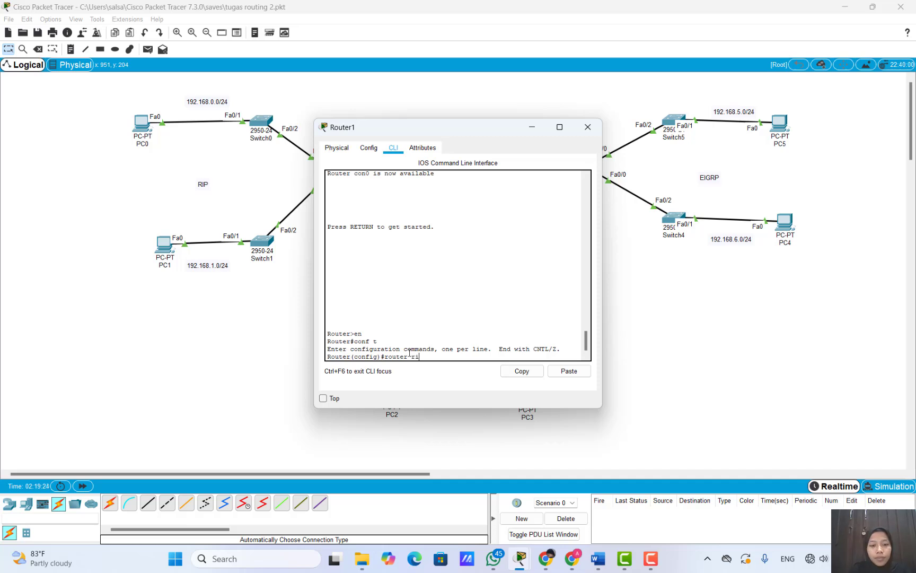
type("p")
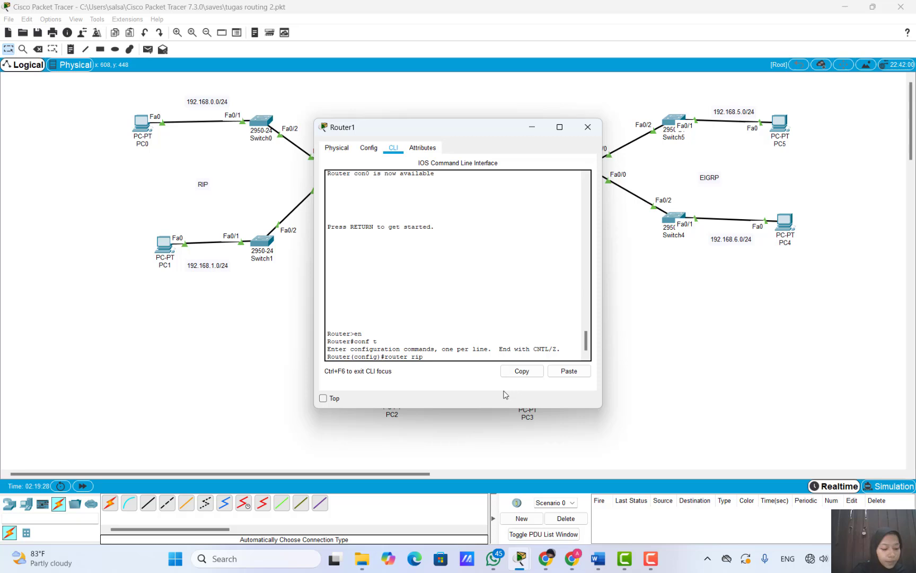
key("Return")
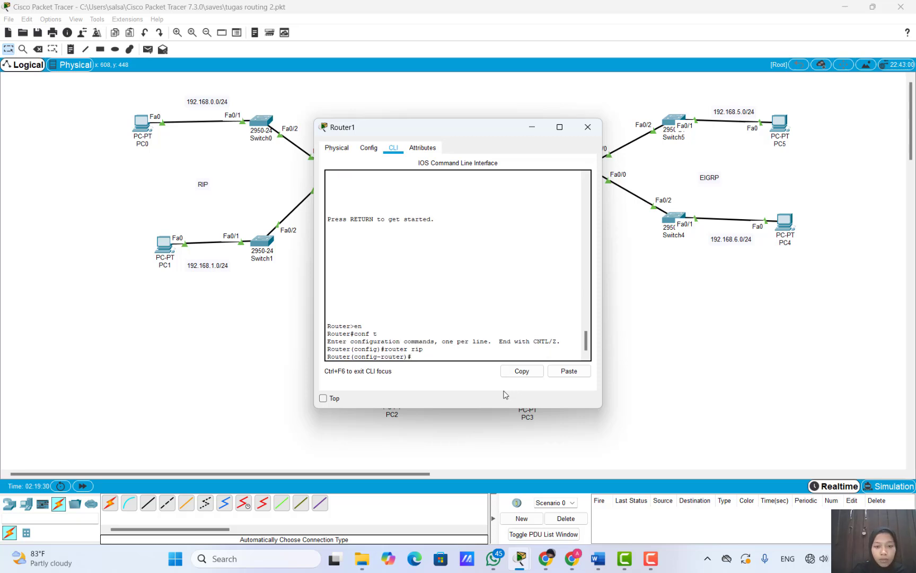
type("net")
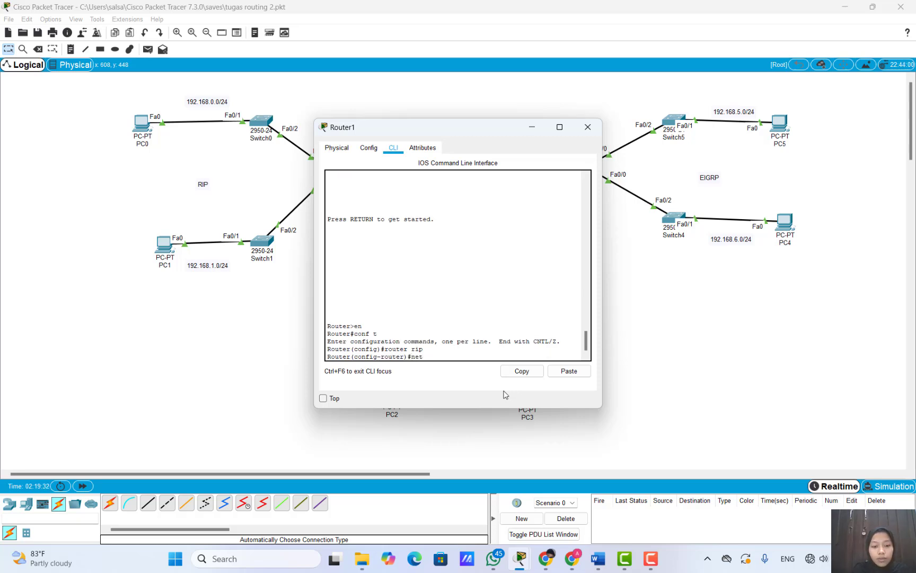
type("wro")
key("BackSpace")
key("BackSpace")
type("ork 1")
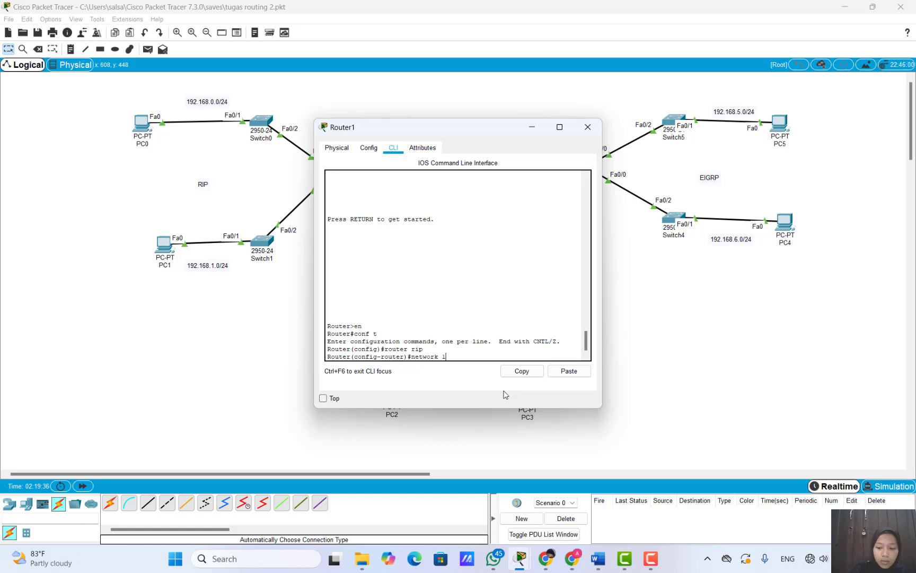
type("92.168.2.")
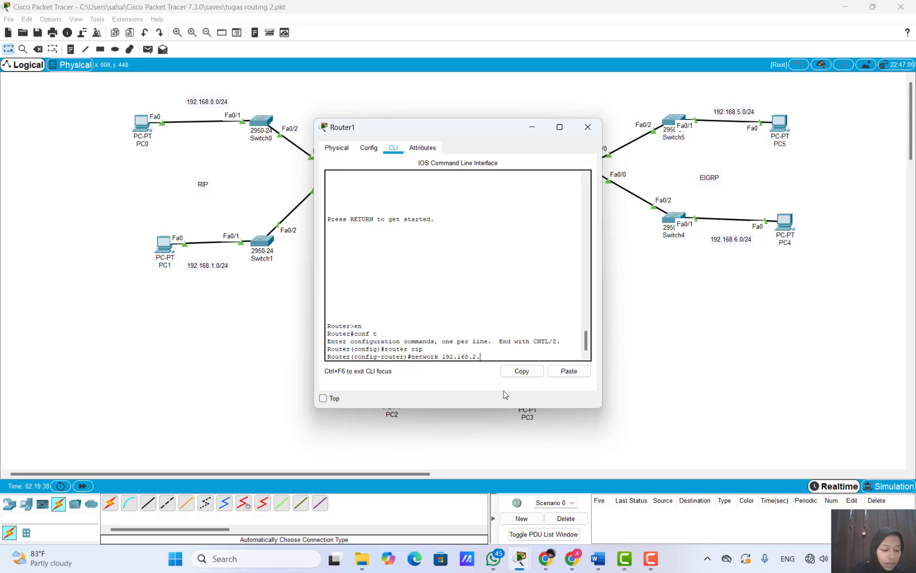
type("0")
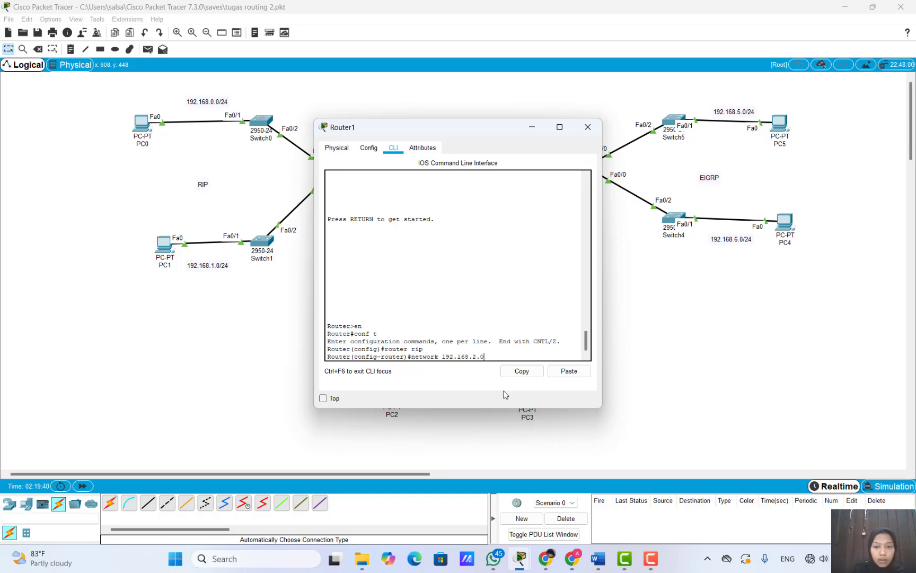
key("Return")
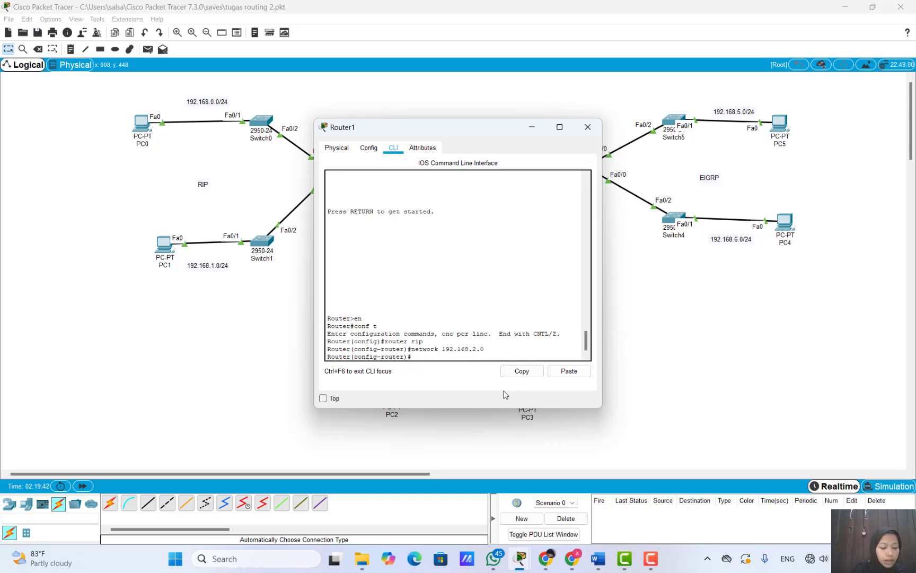
- Redistribute EIGRP 1 into RIP on Router1 with metric 1
type("redi")
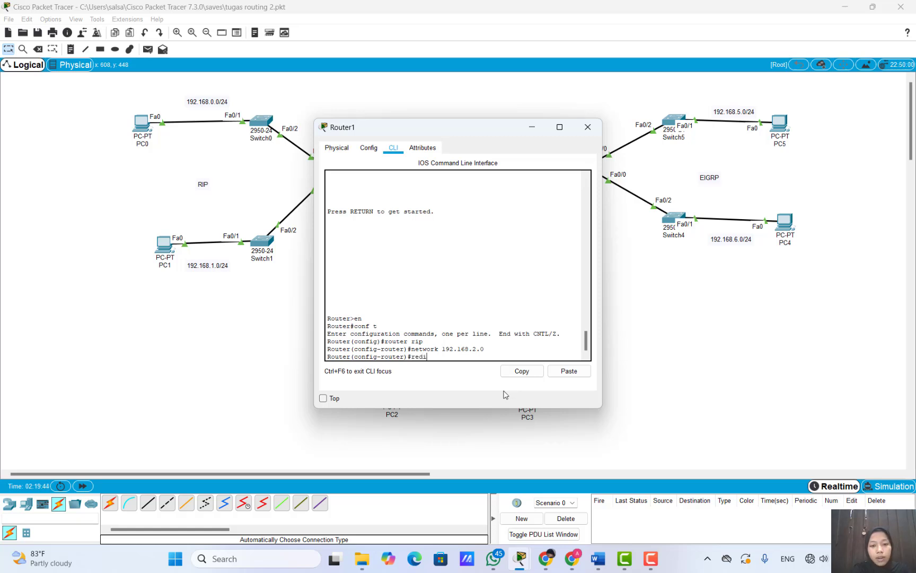
key("Tab")
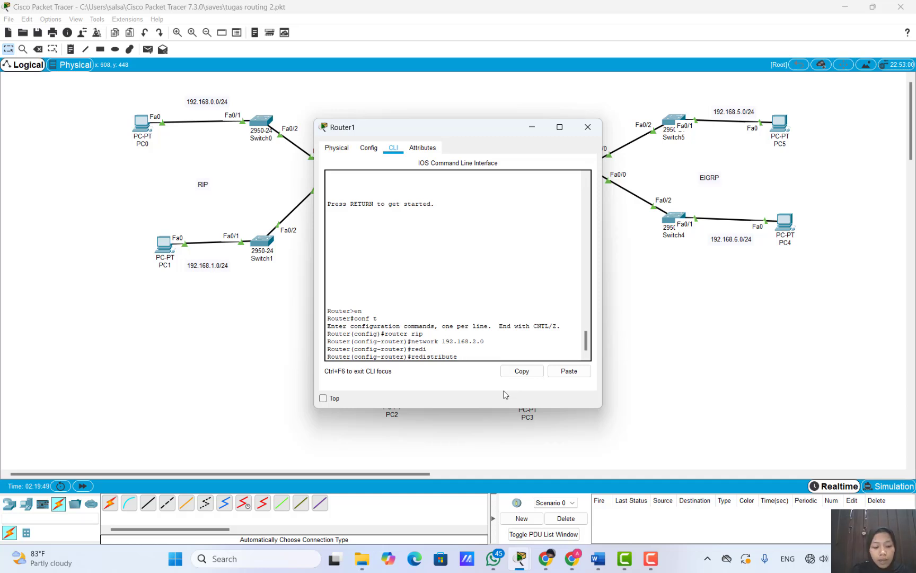
type("igrp ")
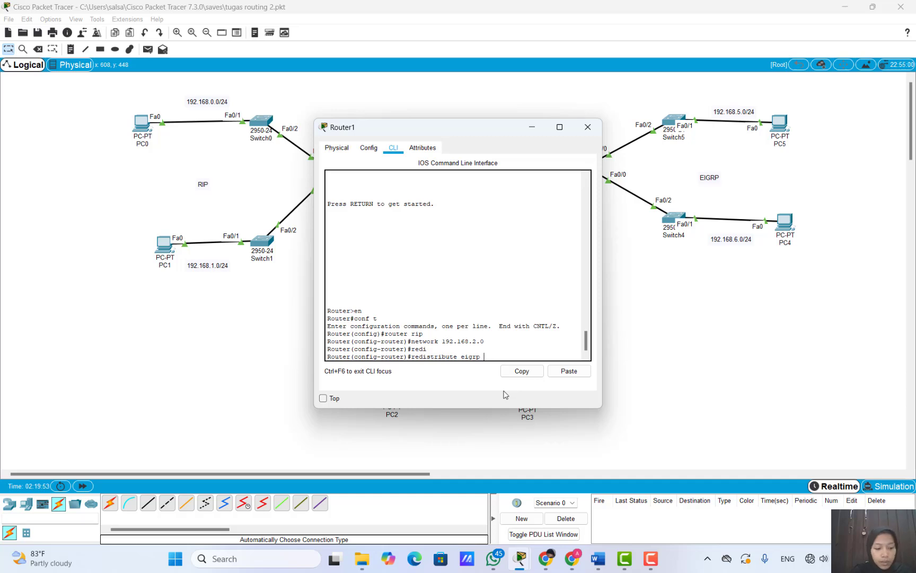
type("1 metri")
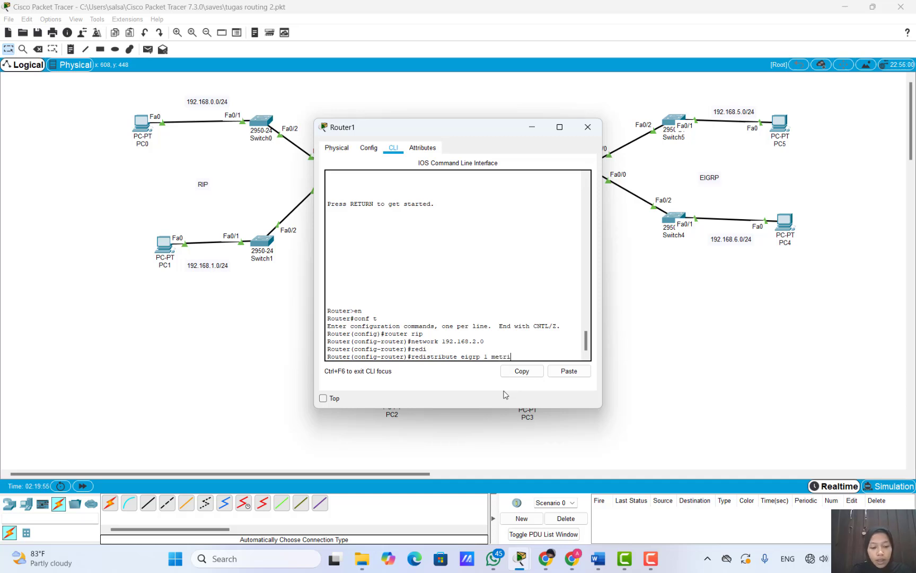
type("c 1")
key("Return")
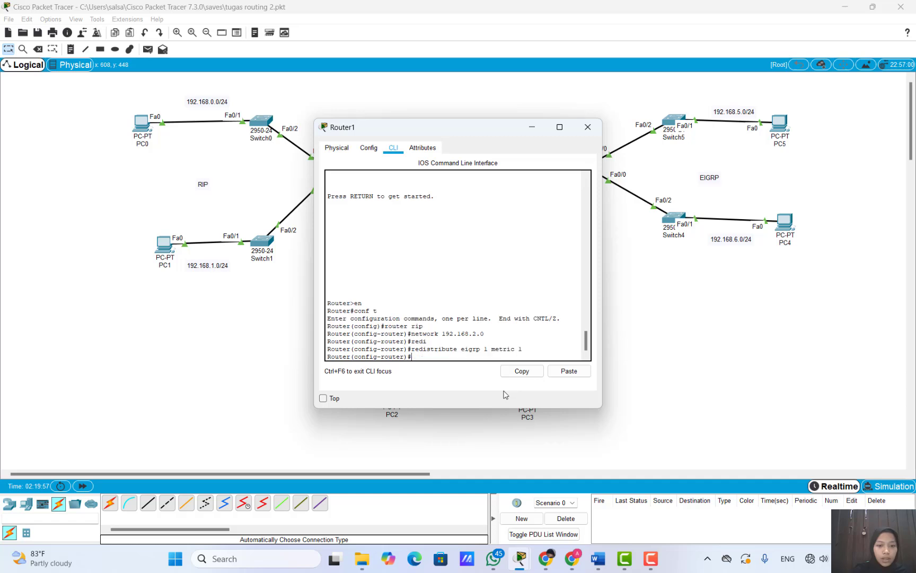
- Redistribute OSPF 1 into RIP with metric 1 and exit the RIP configuration
key("Up")
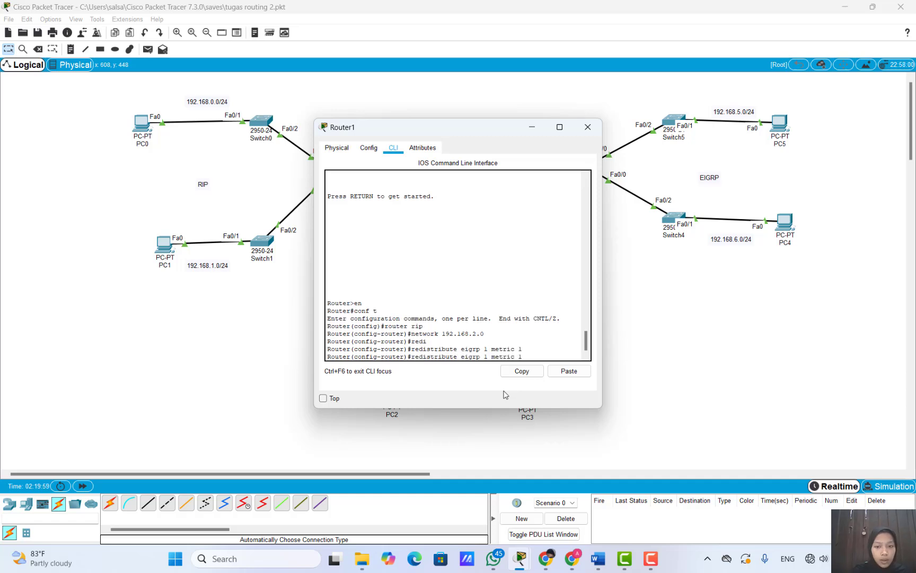
key("BackSpace")
key("BackSpace")
key("BackSpace")
key("BackSpace")
key("BackSpace")
type("ospf")
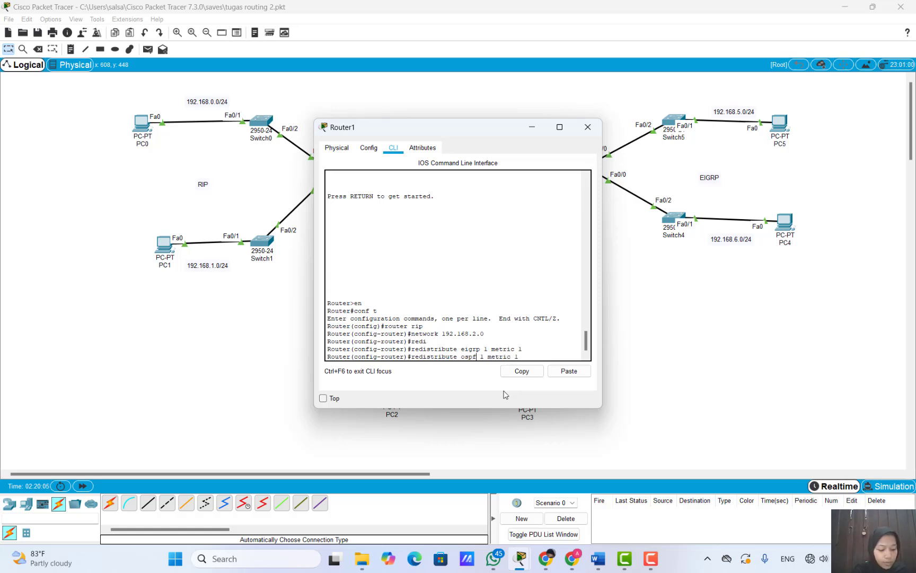
key("Return")
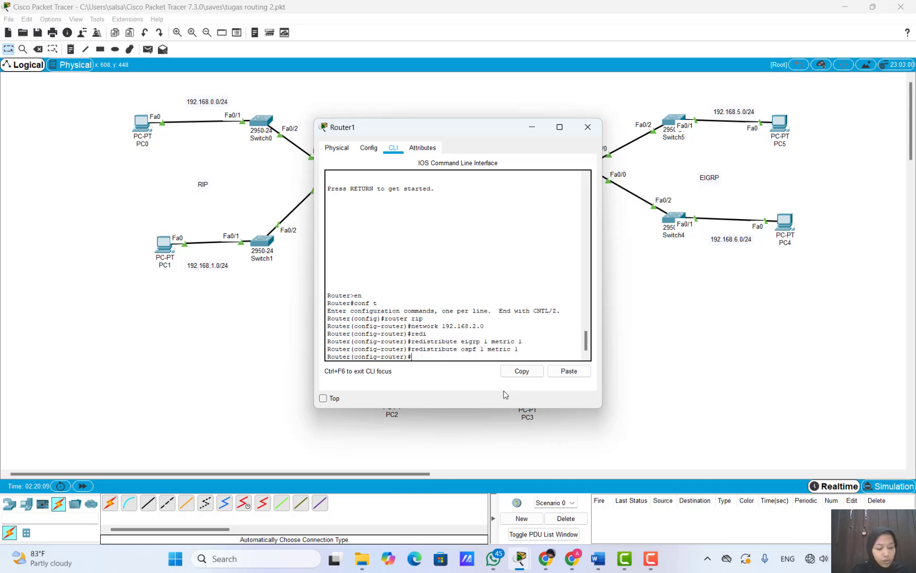
type("ex")
key("Return")
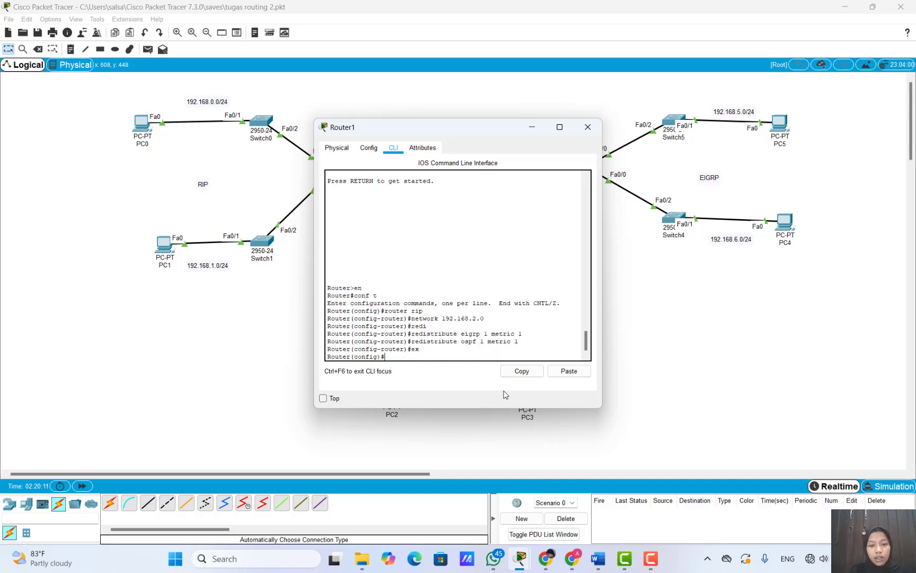
- Enter EIGRP configuration on Router1 with router eigrp 1 and advertise the network 192.168.3.0
type("route")
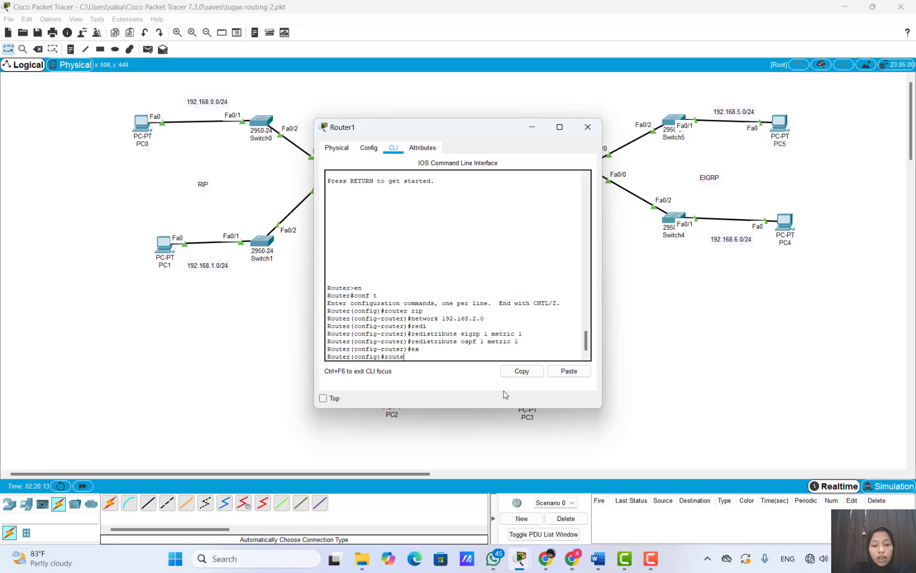
type("r eigr")
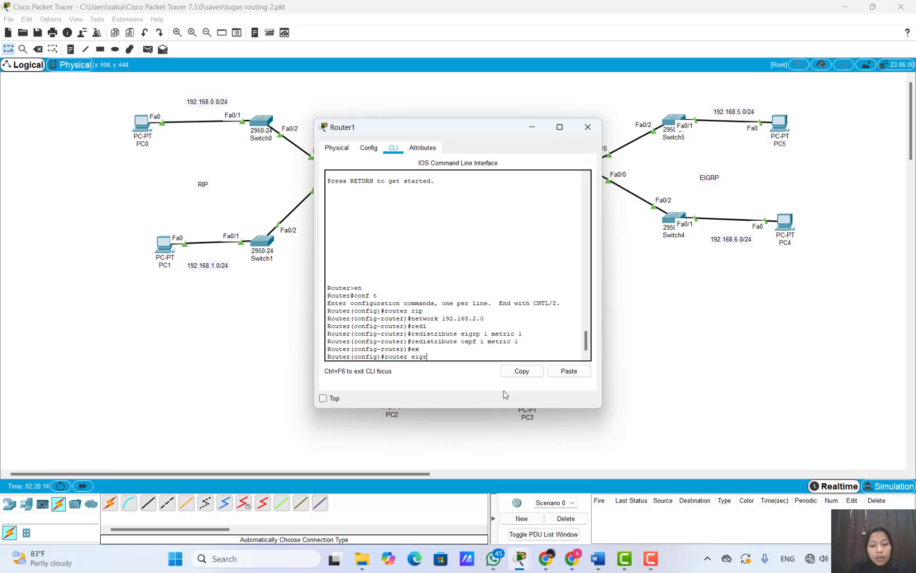
type("p 1")
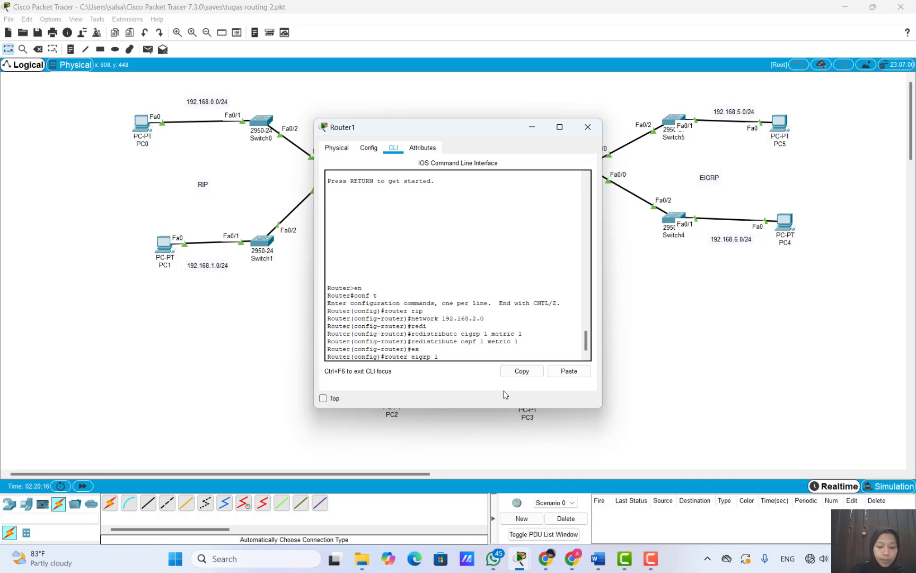
key("Return")
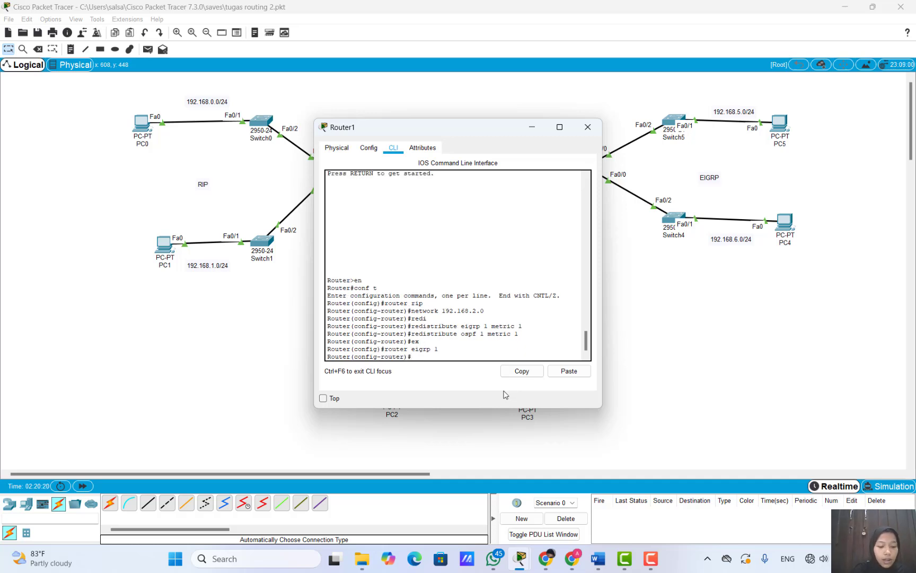
type("network")
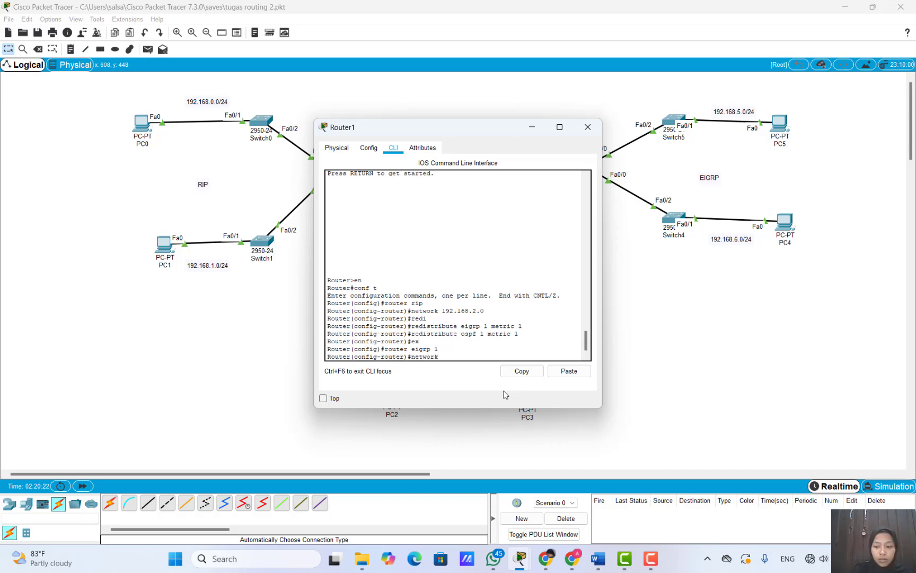
type(" 192.168.3.0")
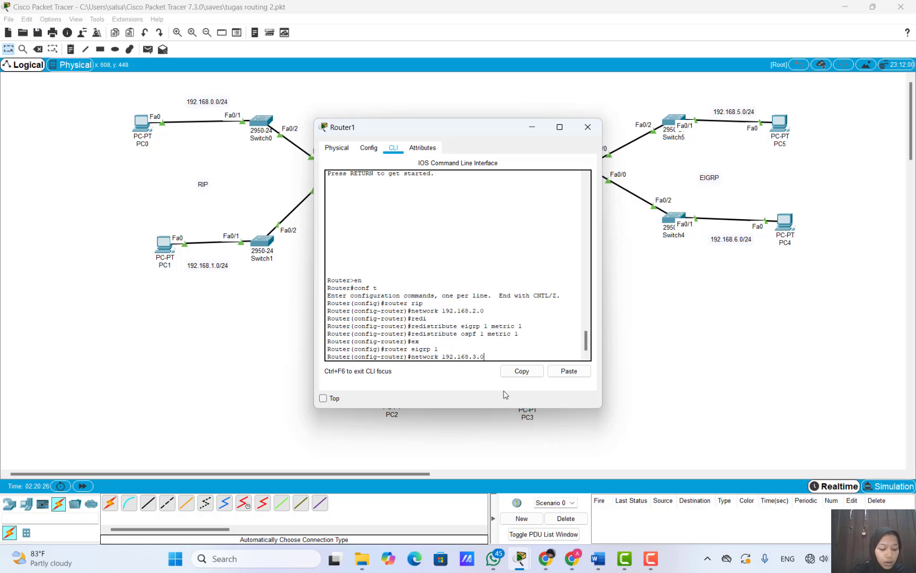
key("Return")
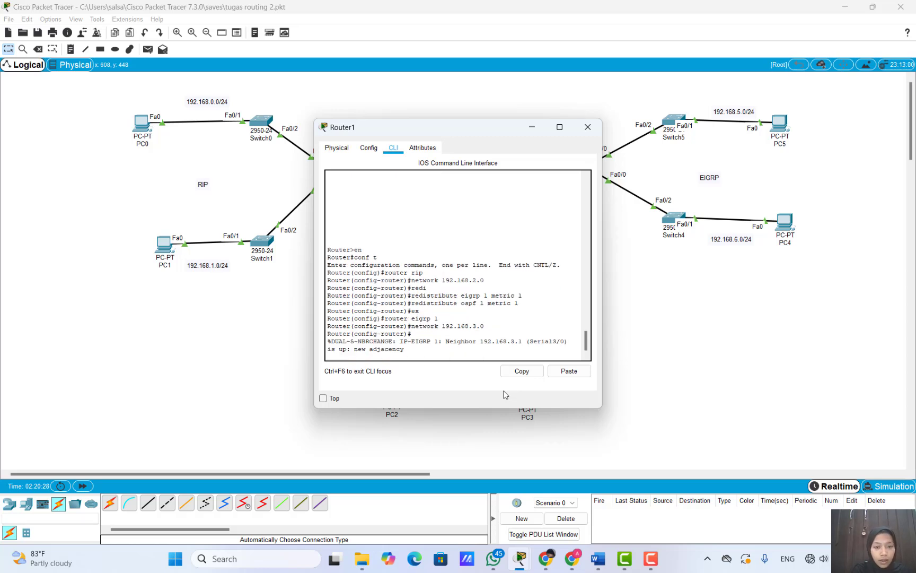
key("Return")
- Redistribute RIP into EIGRP 1 with metric 1 1 1 1 1
type("redi")
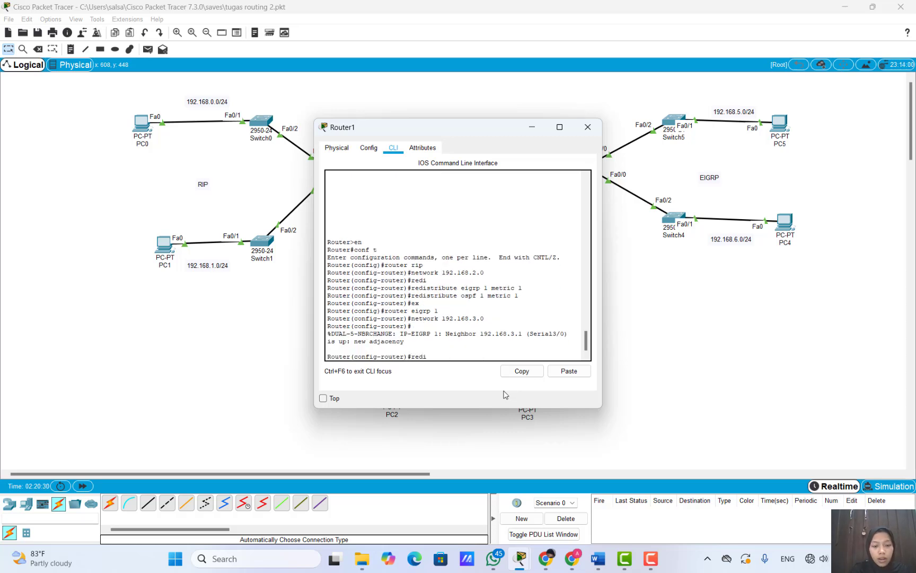
key("Tab")
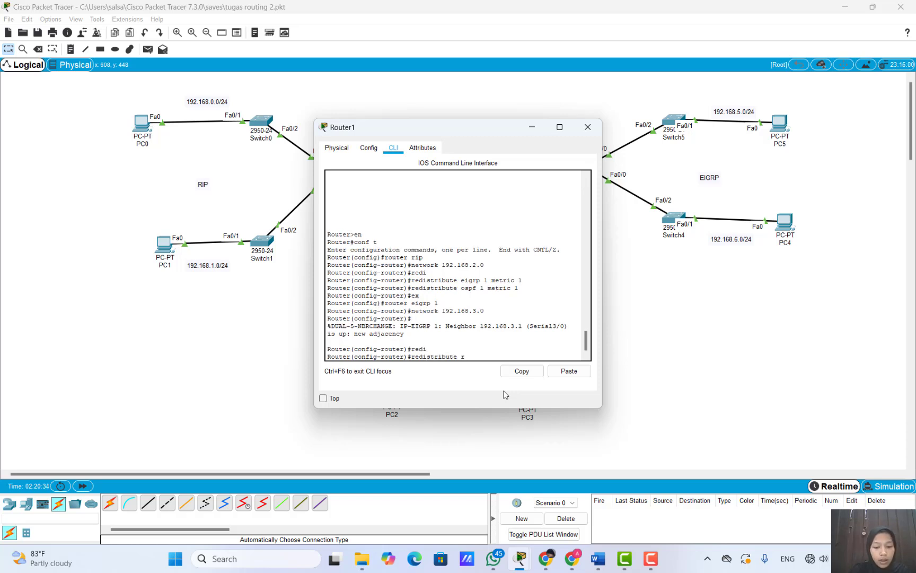
type("rip met")
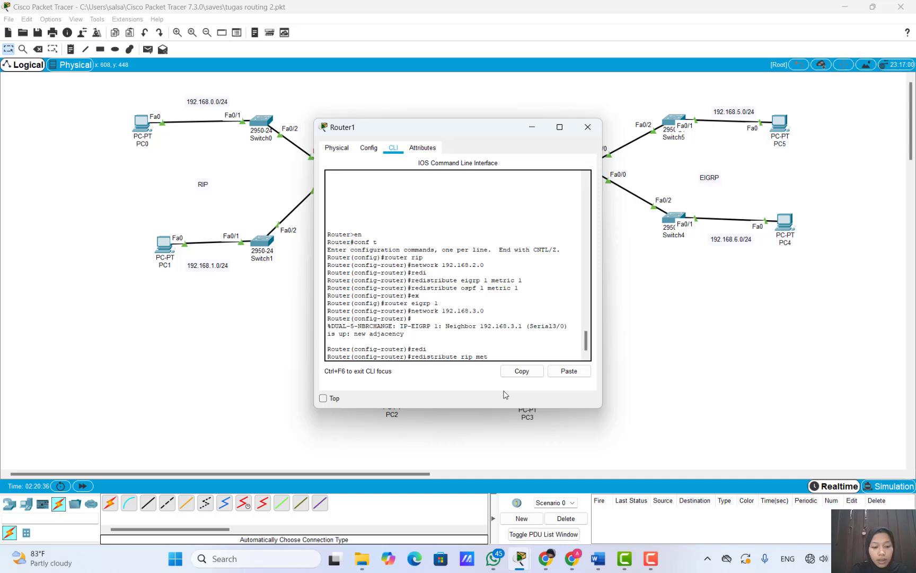
type("ric")
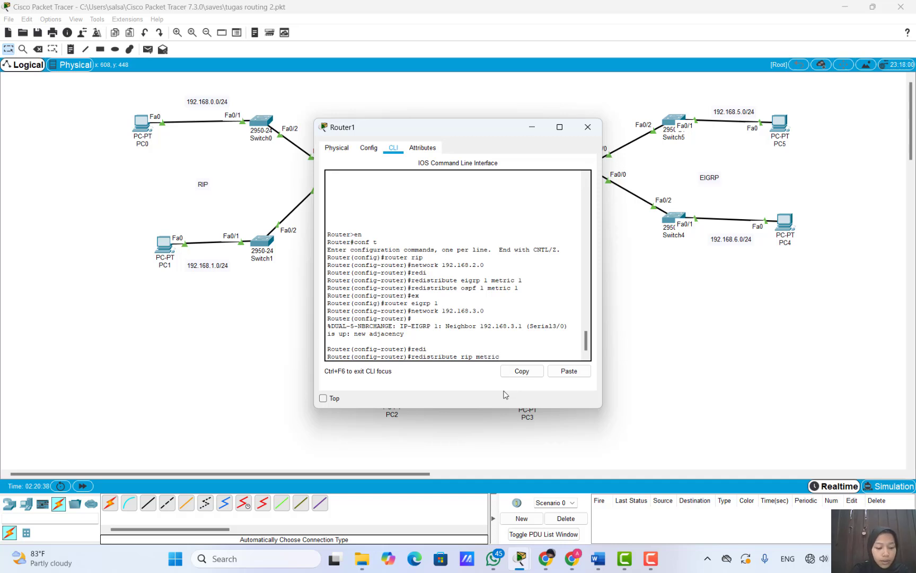
type(" 1 1 1 ")
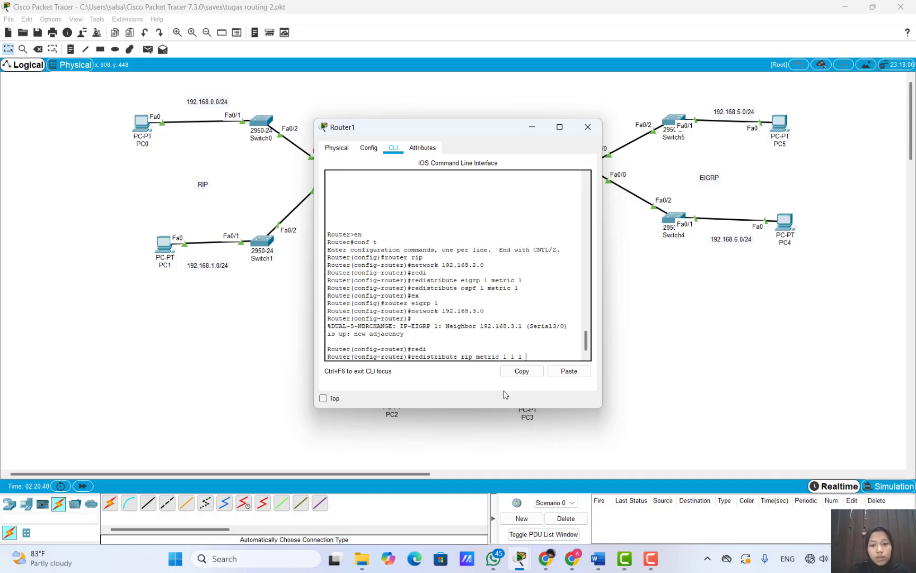
type("1 1")
key("Return")
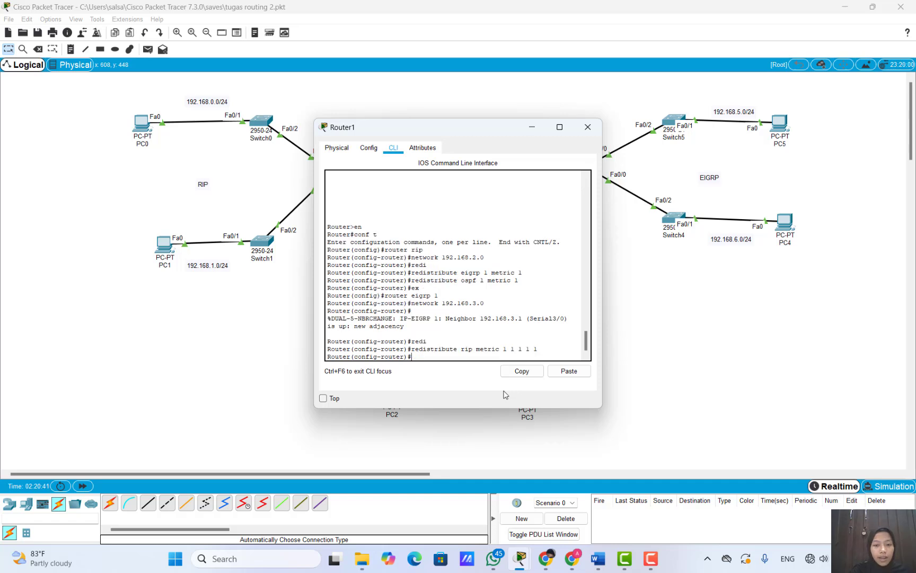
- Redistribute OSPF 1 into EIGRP 1 with metric 1 1 1 1 1 and exit the EIGRP configuration
key("Up")
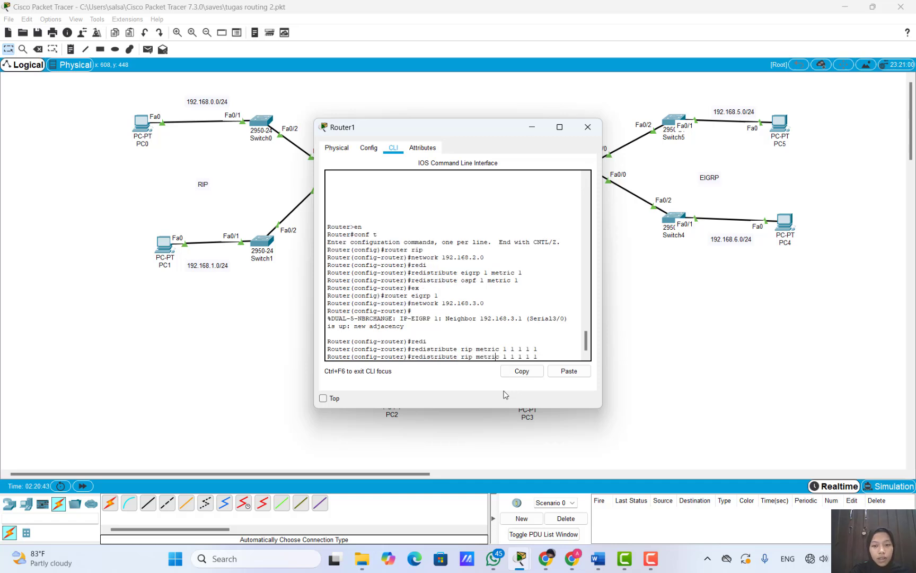
key("Left")
key("Left")
key("Left")
key("Left")
key("Left")
key("Left")
key("Left")
key("Left")
key("Left")
key("Left")
key("Left")
key("Left")
key("Left")
key("Left")
key("Left")
key("Left")
key("Left")
key("BackSpace")
key("BackSpace")
key("BackSpace")
type("ospf 1")
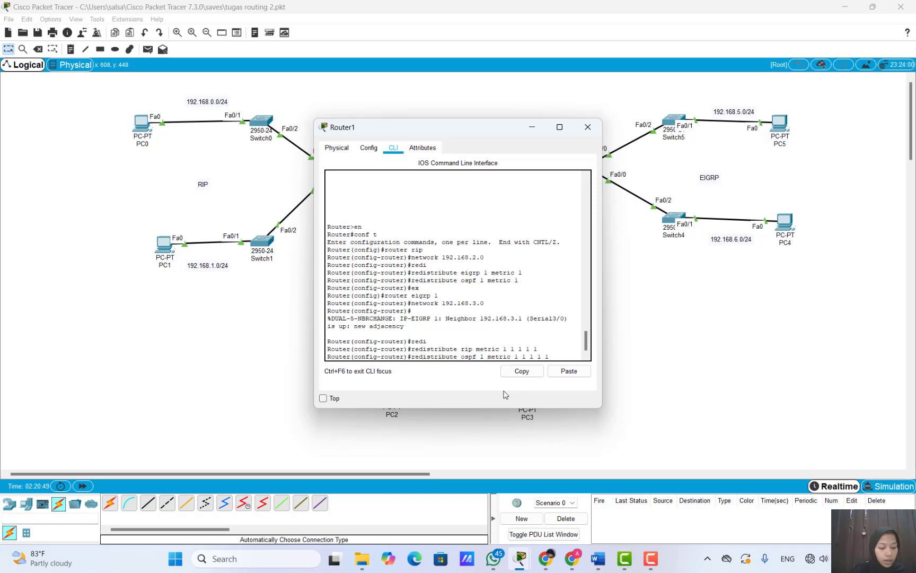
key("Return")
type("ex")
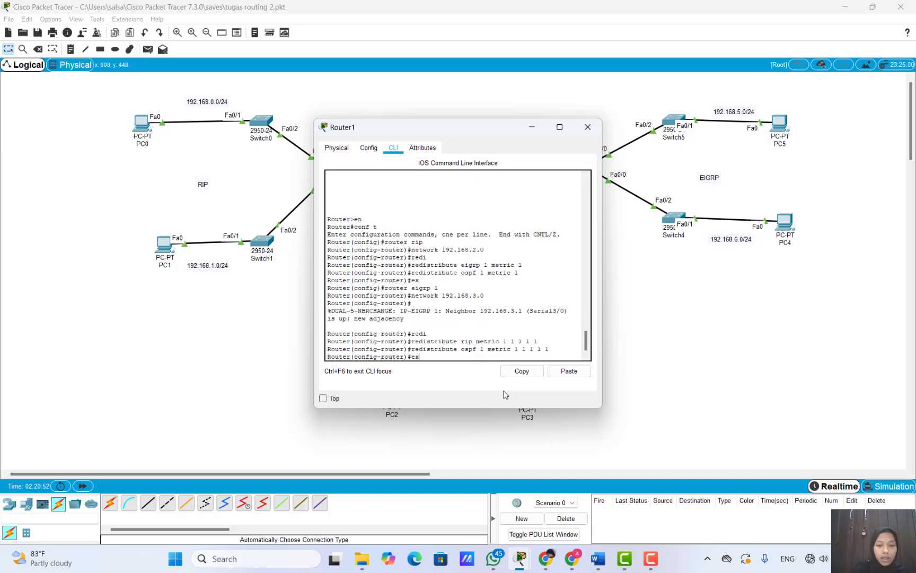
key("Return")
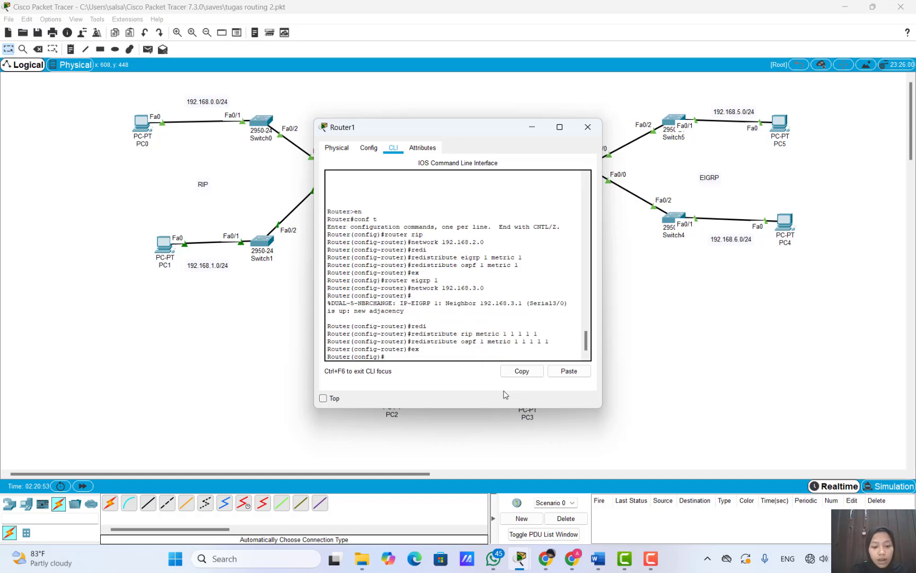
- Enter OSPF configuration on Router1 with router ospf 1 and advertise network 192.168.4.0 with wildcard 0.0.0.255 in area 0
type("router")
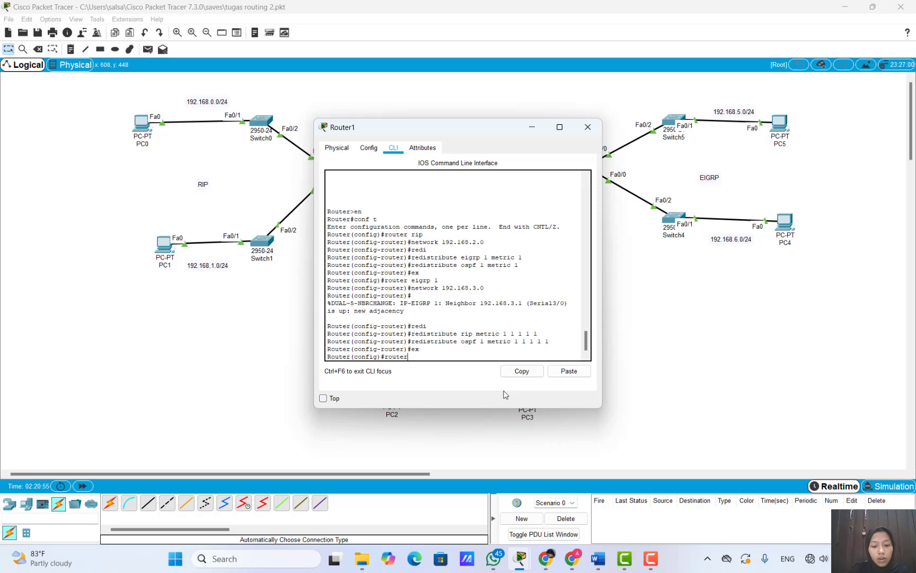
type(" ospf 1")
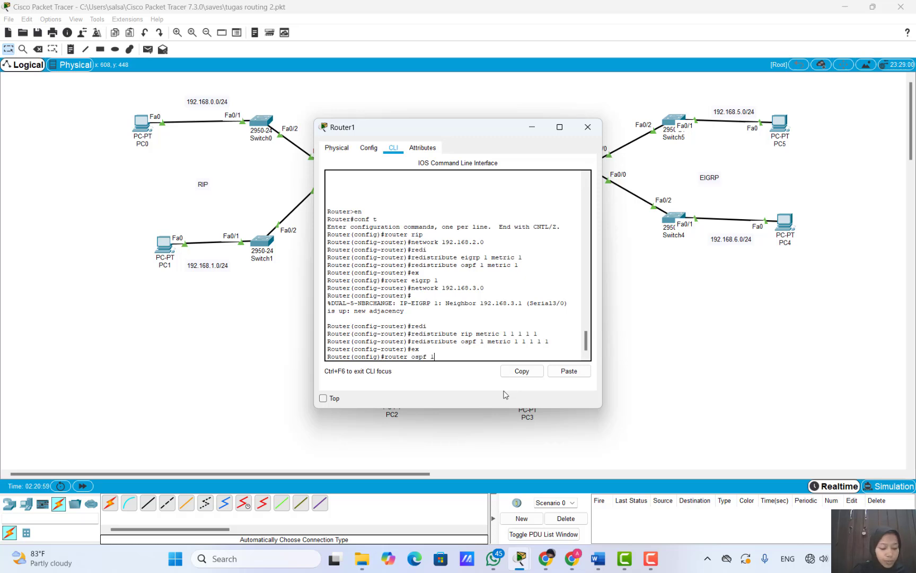
key("Return")
type("ne")
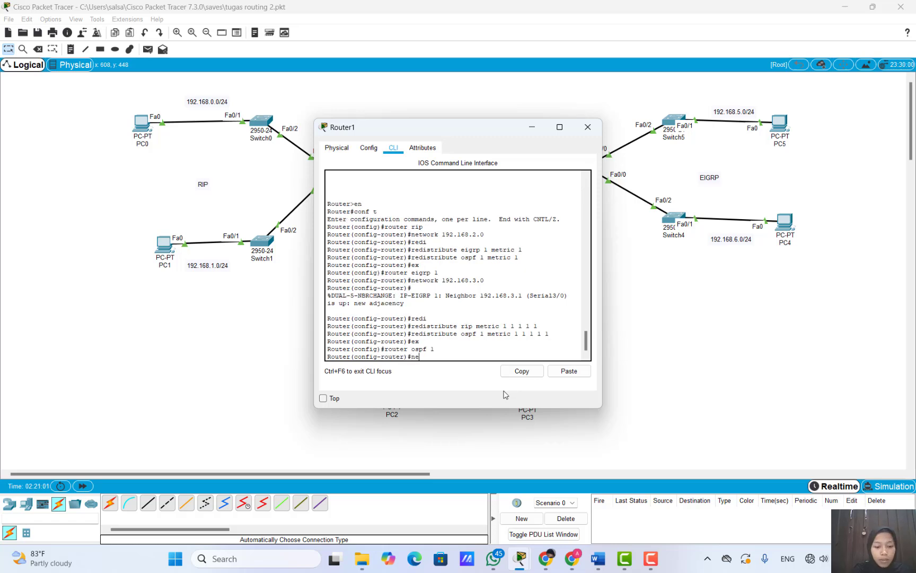
type("t")
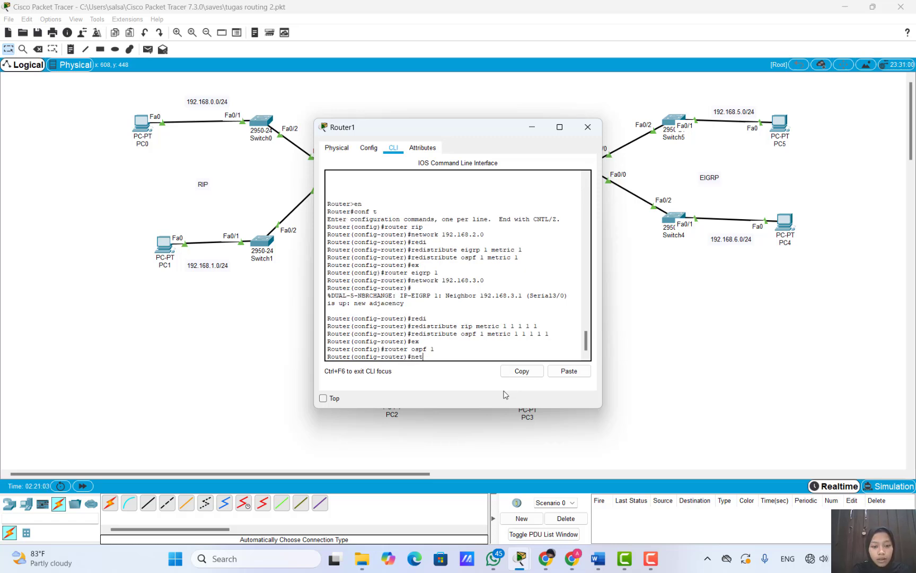
type("oework")
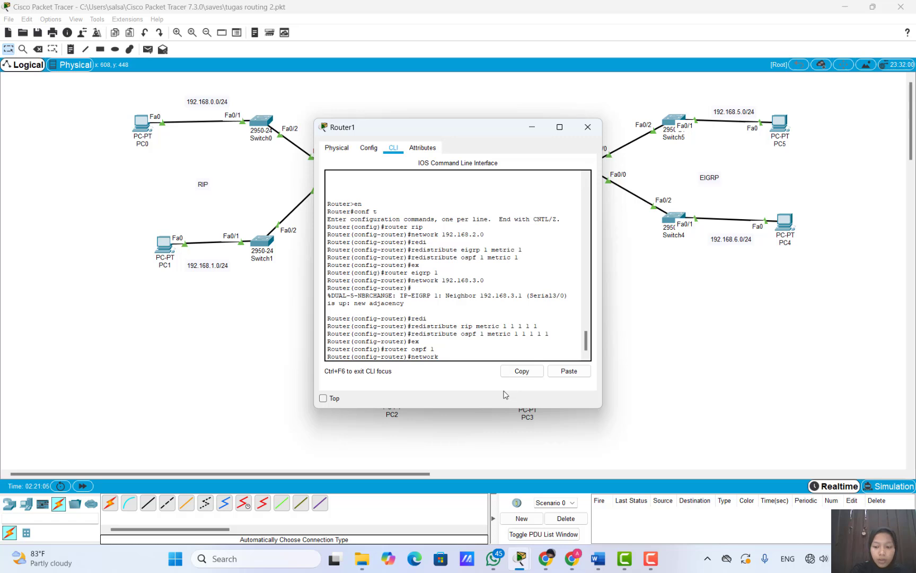
type(" 192.168.4.")
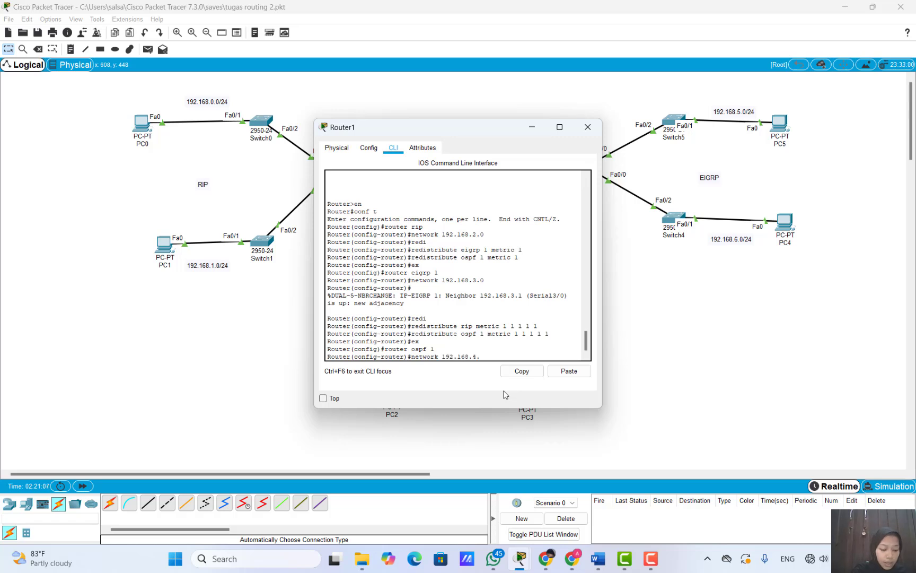
type("0 0.")
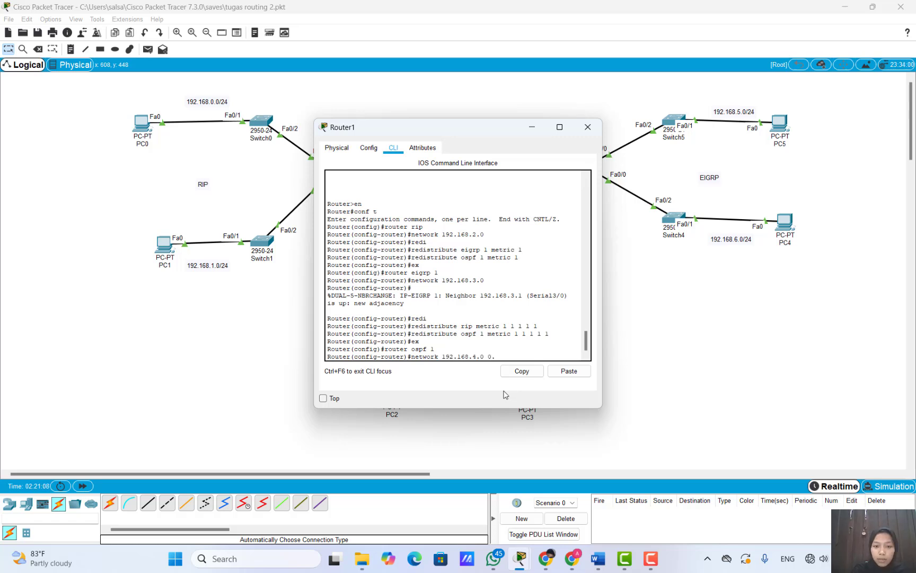
type("0.0.255")
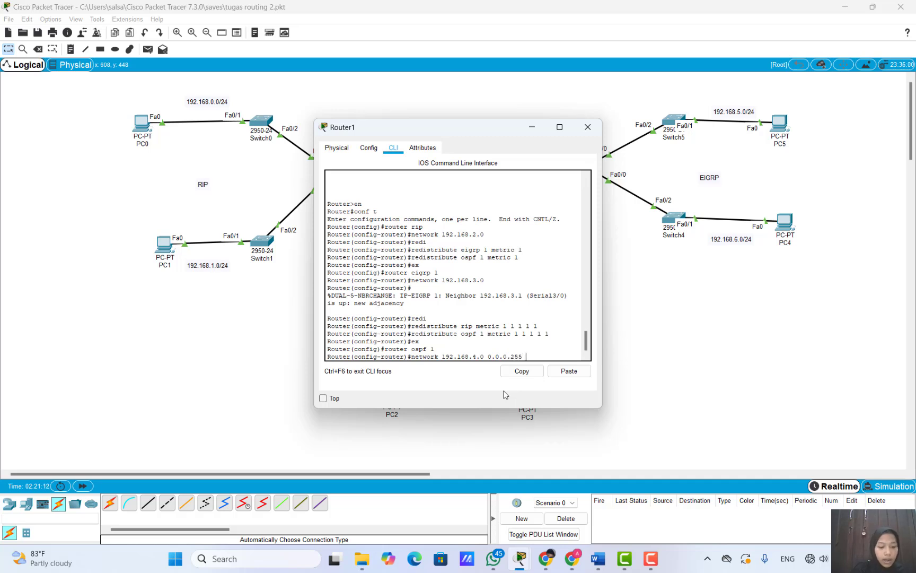
type(" area")
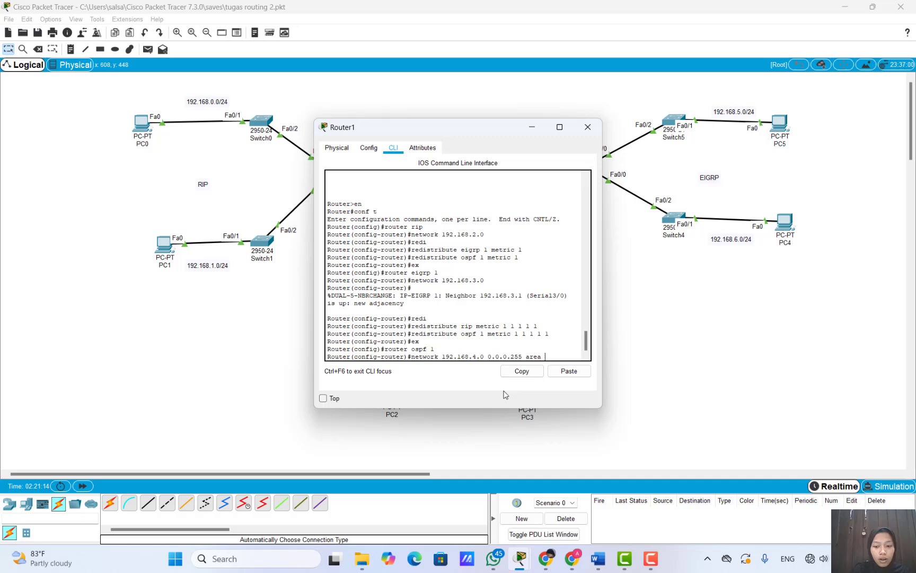
type(" 0")
key("Return")
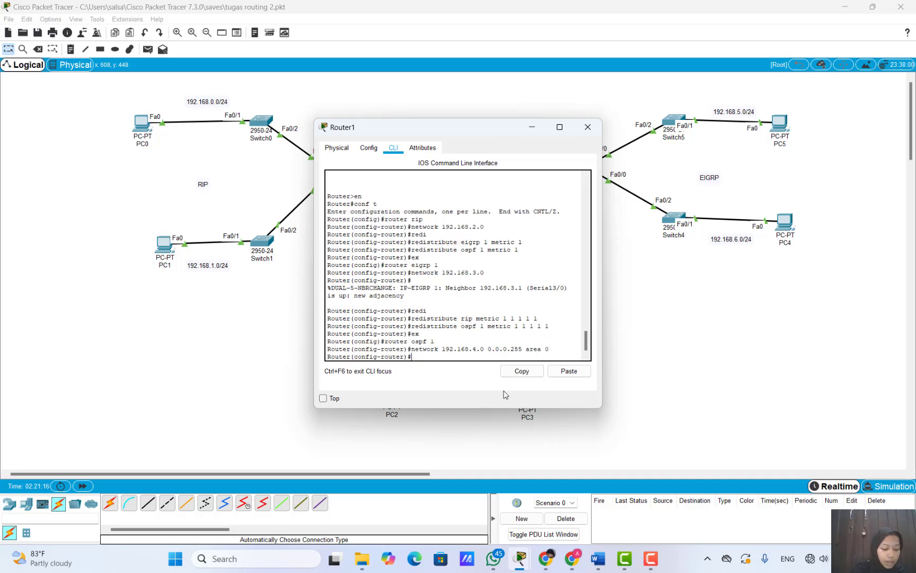
- Redistribute RIP into OSPF 1 without the subnets option
type("redi")
key("Tab")
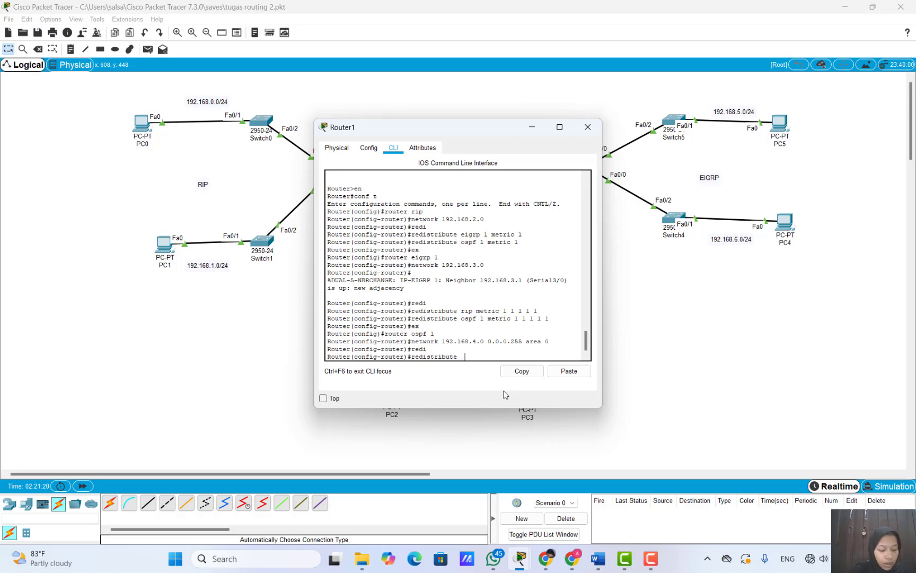
type("rip")
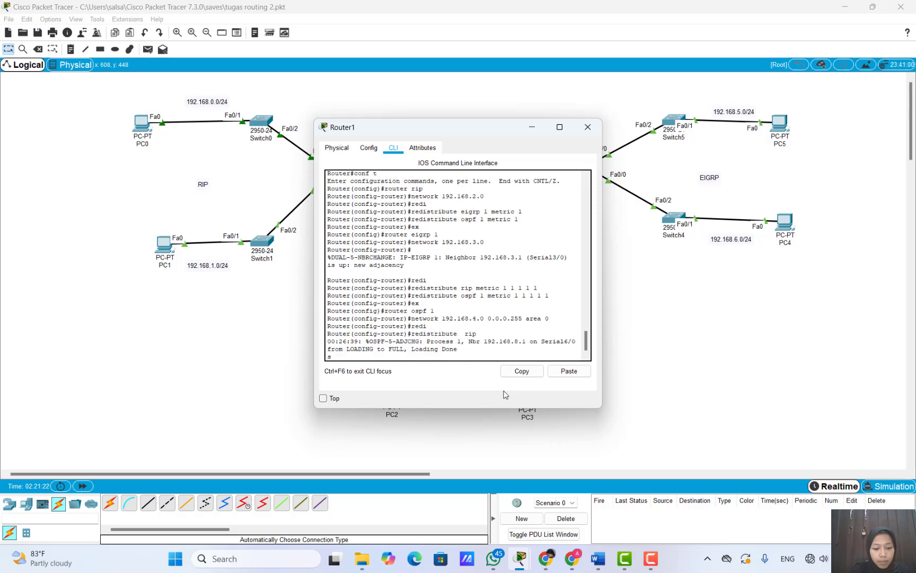
type("subnets")
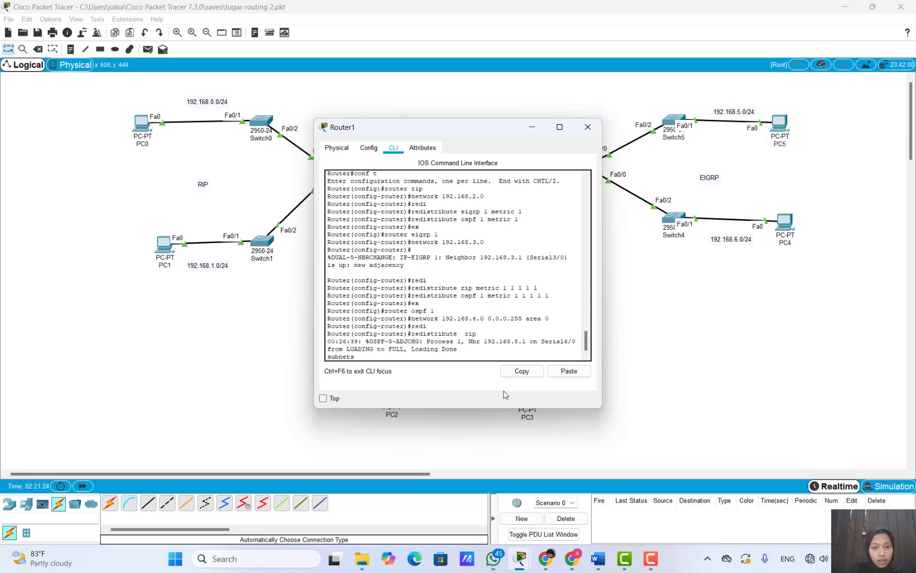
key("BackSpace")
key("BackSpace")
key("BackSpace")
key("BackSpace")
key("BackSpace")
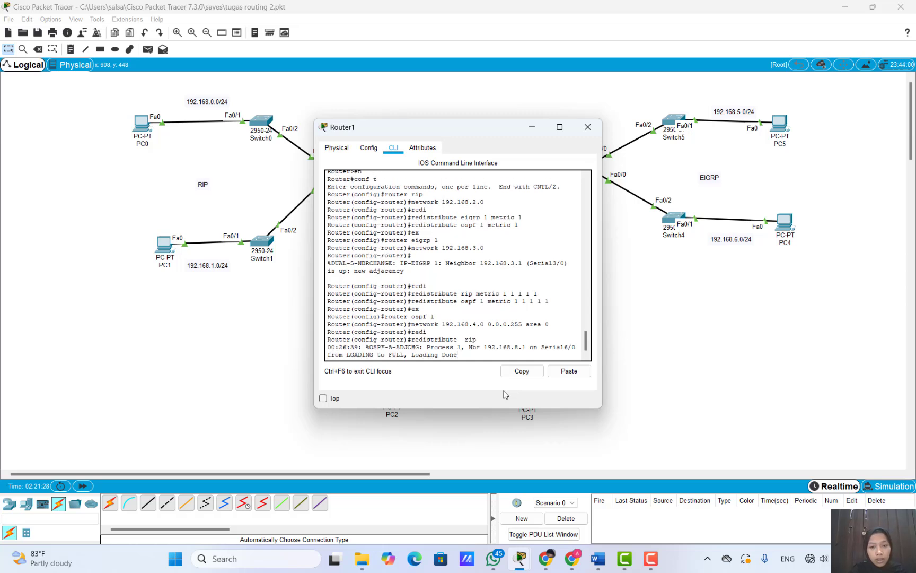
key("Return")
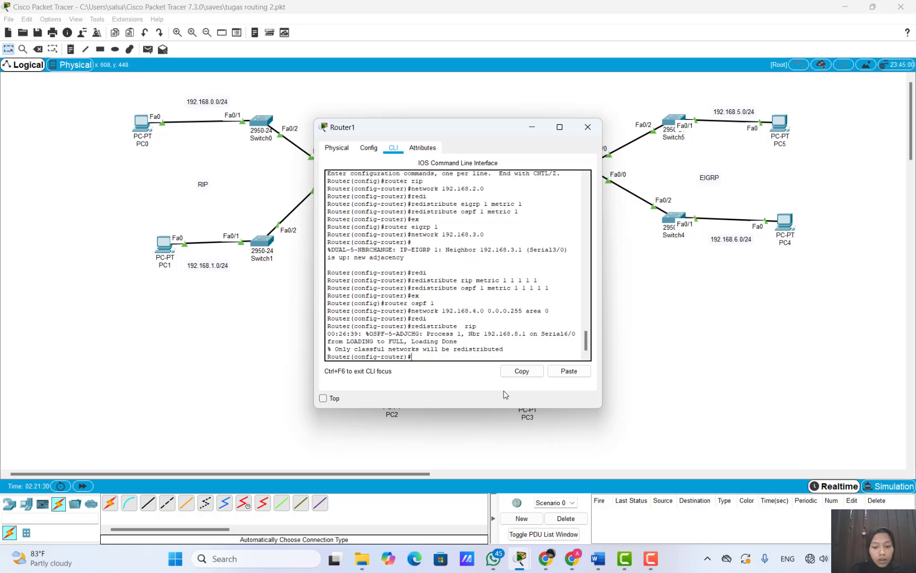
- Redistribute RIP into OSPF 1 with the subnets option
key("Up")
type("s")
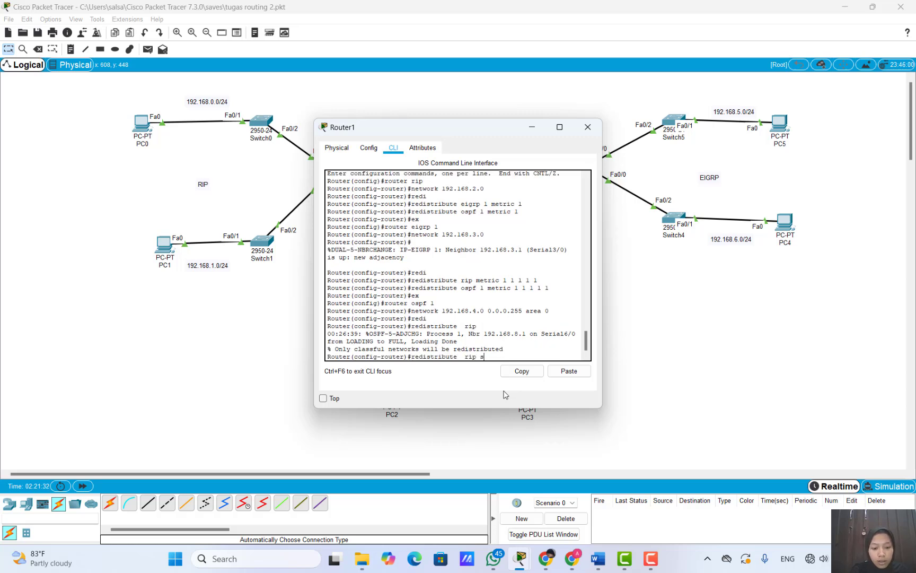
type("ubnets")
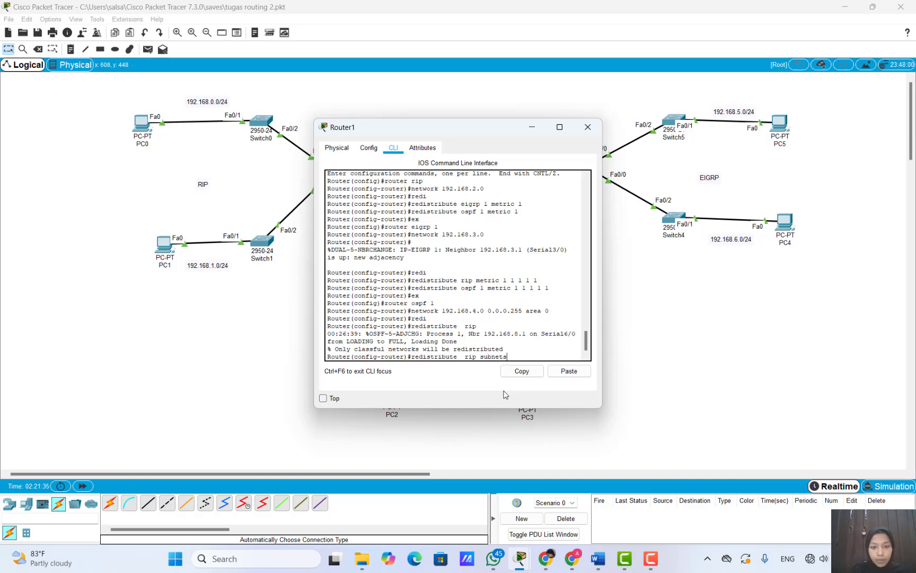
key("Return")
- Redistribute EIGRP 1 into OSPF 1 with the subnets option
key("Up")
key("Left")
key("Left")
key("Left")
key("Left")
key("Left")
key("Left")
key("Left")
key("Left")
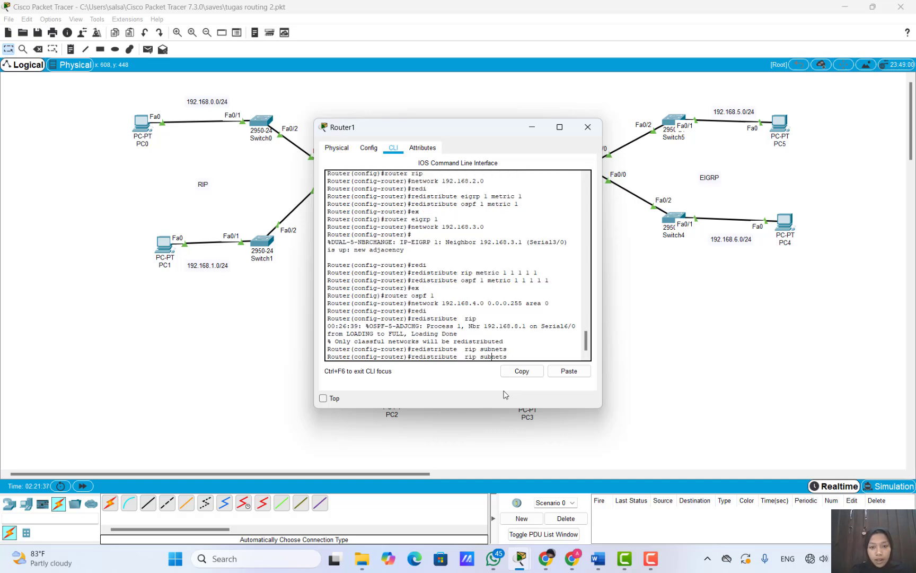
key("BackSpace")
key("BackSpace")
key("BackSpace")
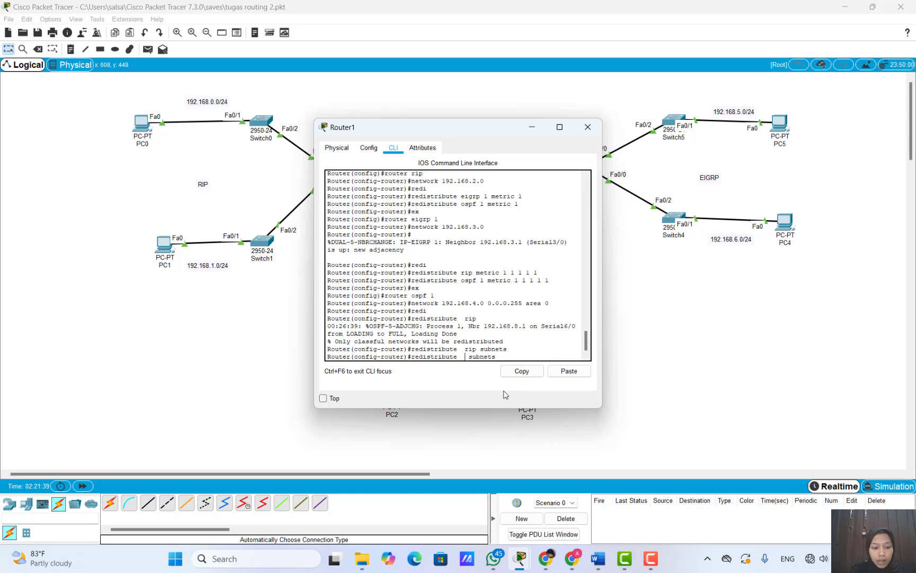
type("eigrp 1")
key("Return")
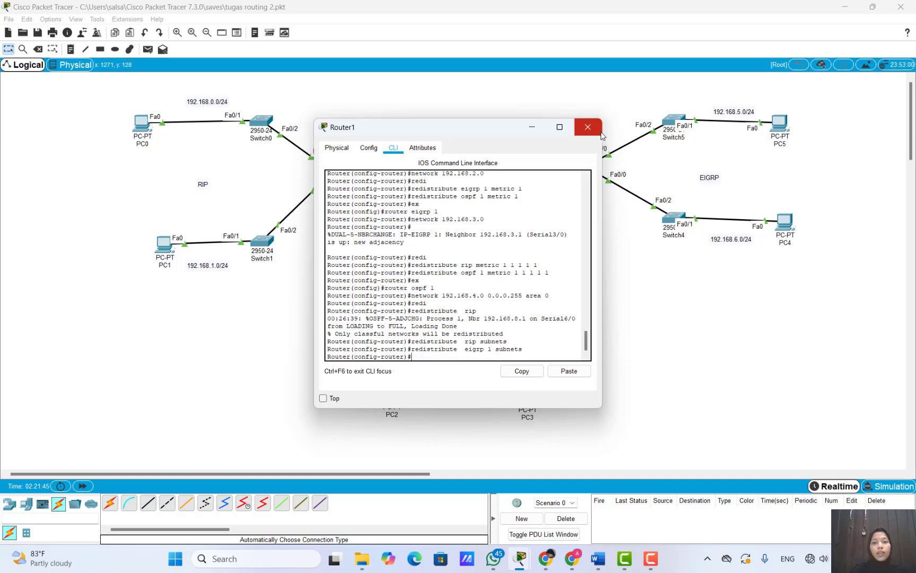
- Close the Router1 configuration window and fast-forward the network time
left_click(588, 127)
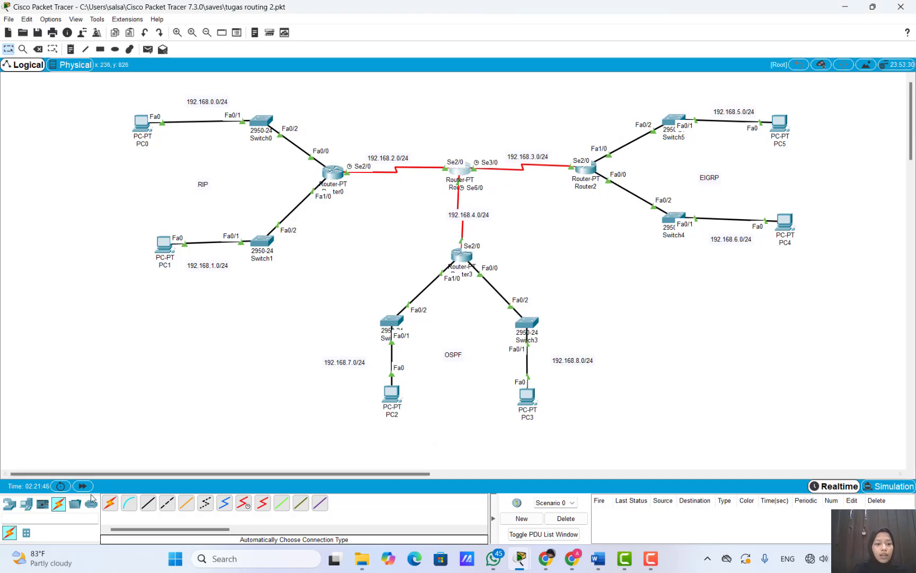
left_click(84, 487)
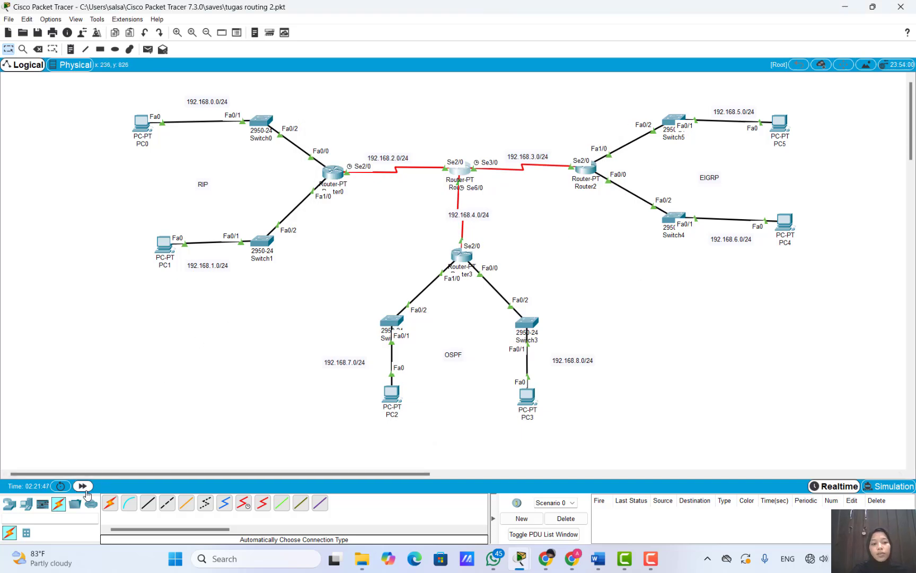
left_click(86, 491)
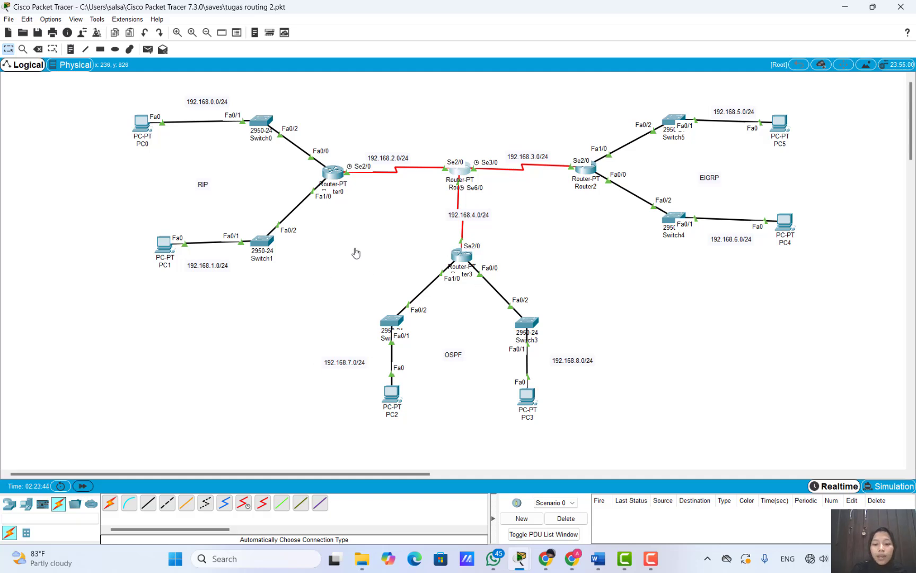
- Send a simple PDU from PC2 in the OSPF area to PC1 in the RIP area
key("p")
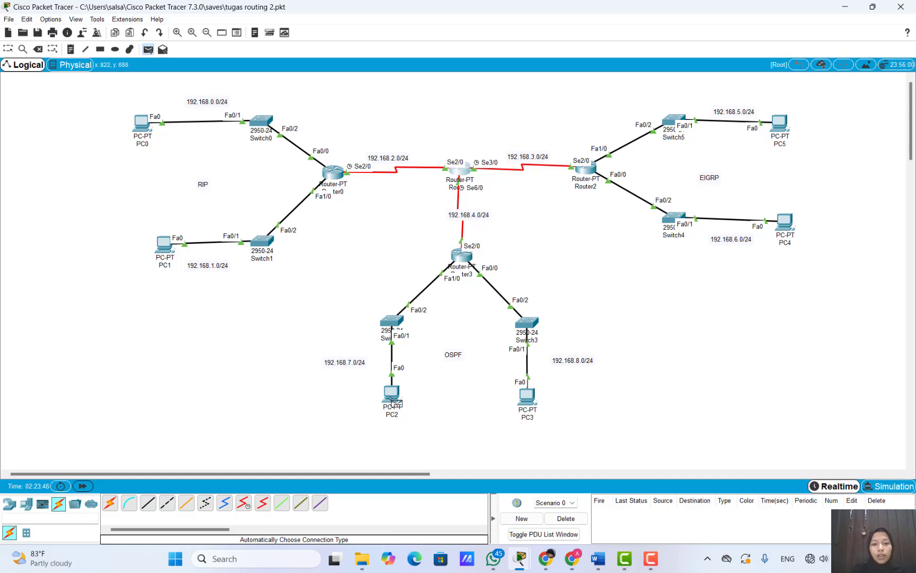
left_click(392, 398)
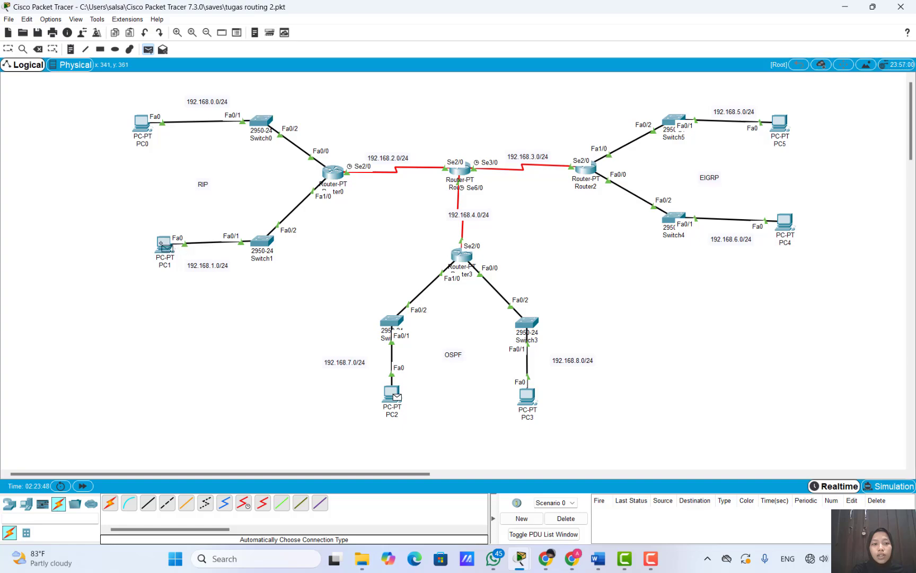
left_click(161, 242)
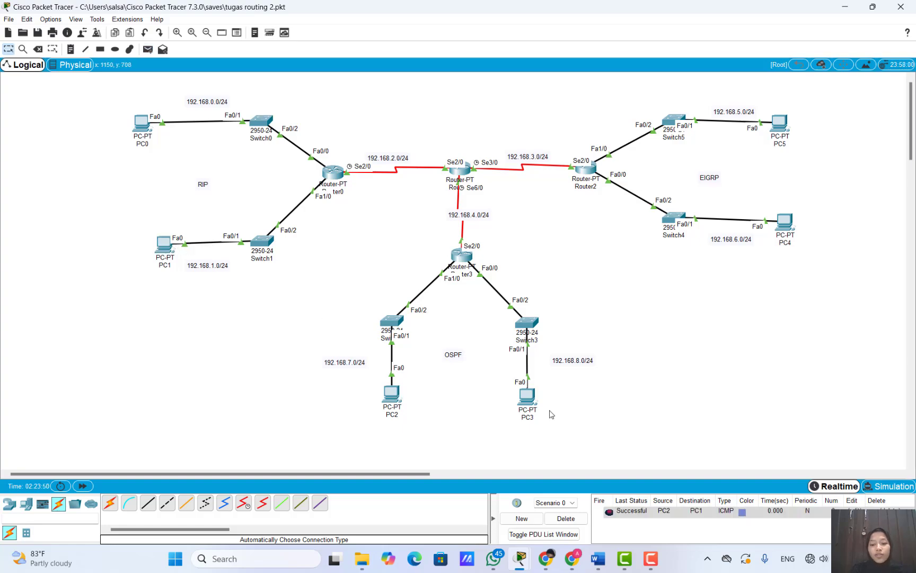